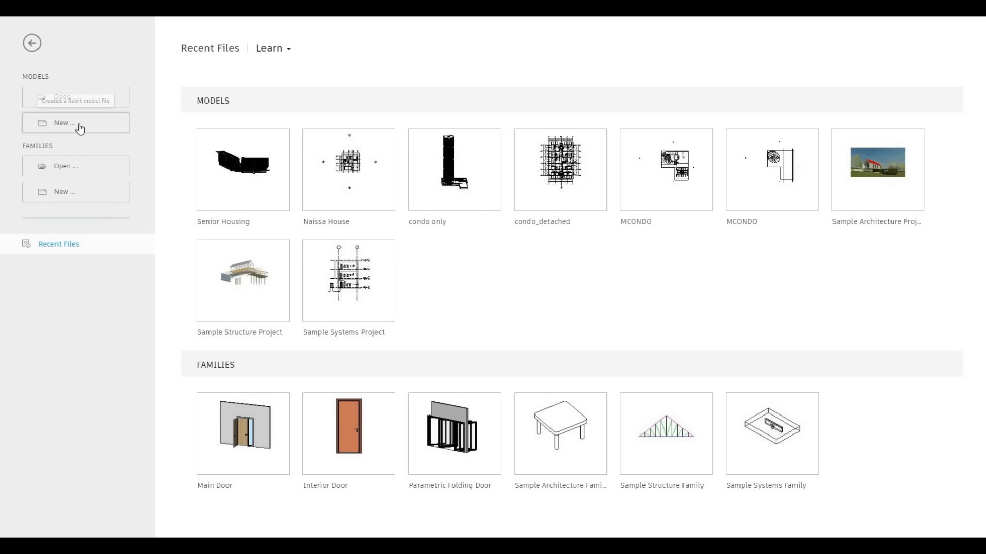
Create a new project based on the Architectural Template.
{"action": "left_click", "coordinate": [80, 129]}
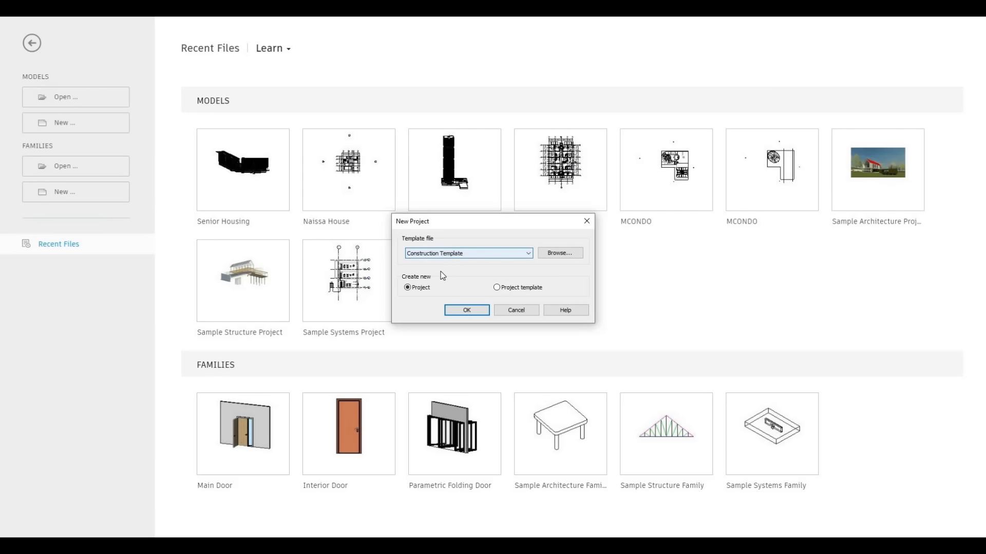
{"action": "left_click", "coordinate": [460, 254]}
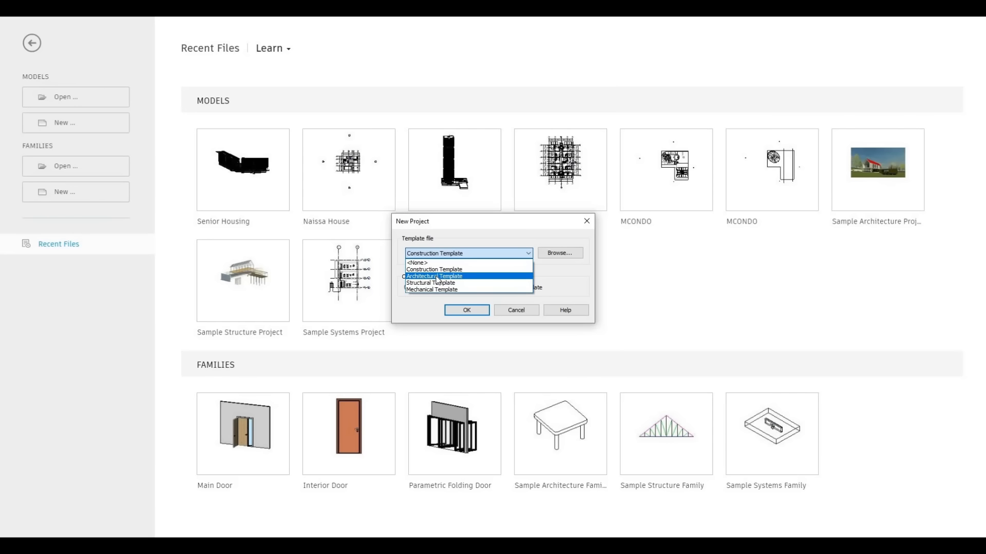
{"action": "left_click", "coordinate": [460, 276]}
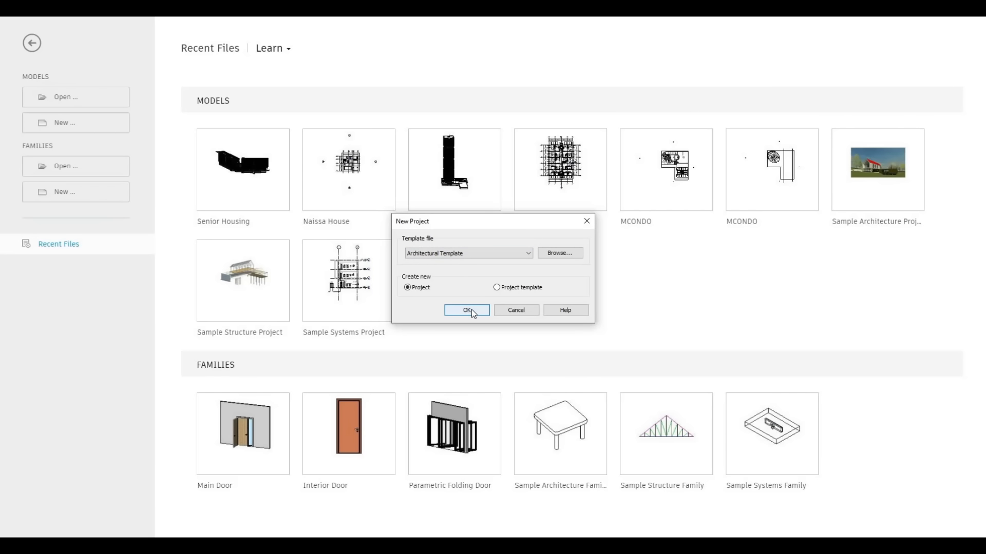
{"action": "left_click", "coordinate": [472, 310]}
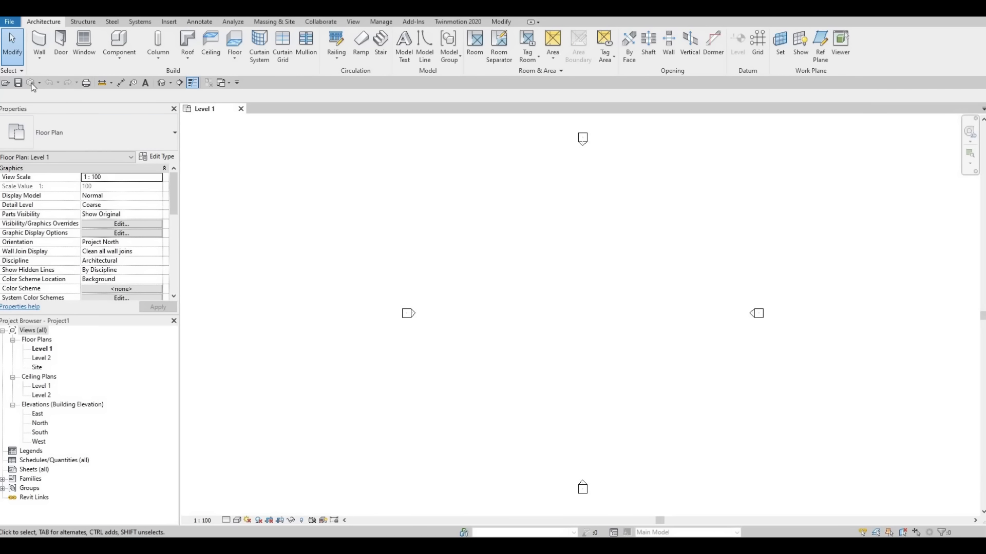
Save the project as Project1 in the Revit File folder with maximum backups set to 5.
{"action": "left_click", "coordinate": [19, 83]}
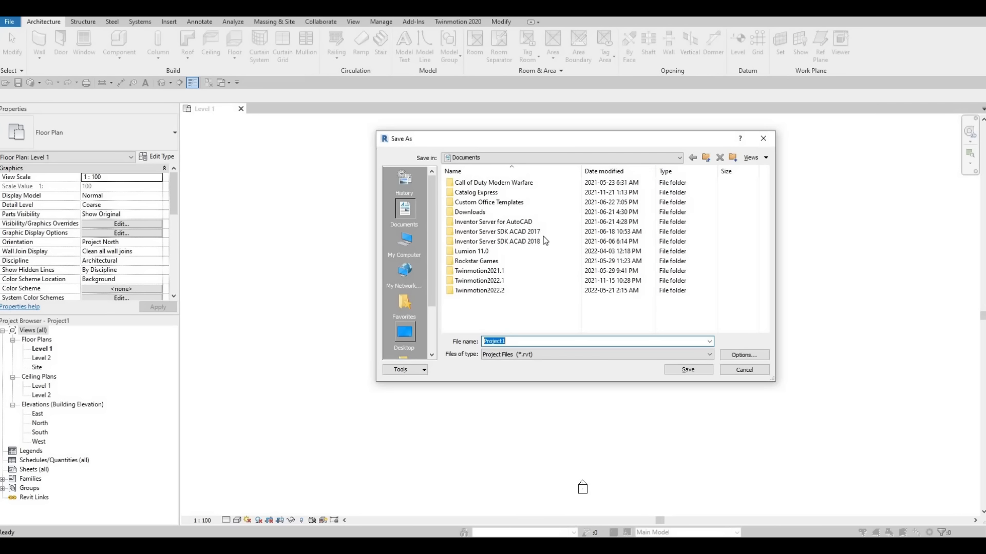
{"action": "key", "text": "F1"}
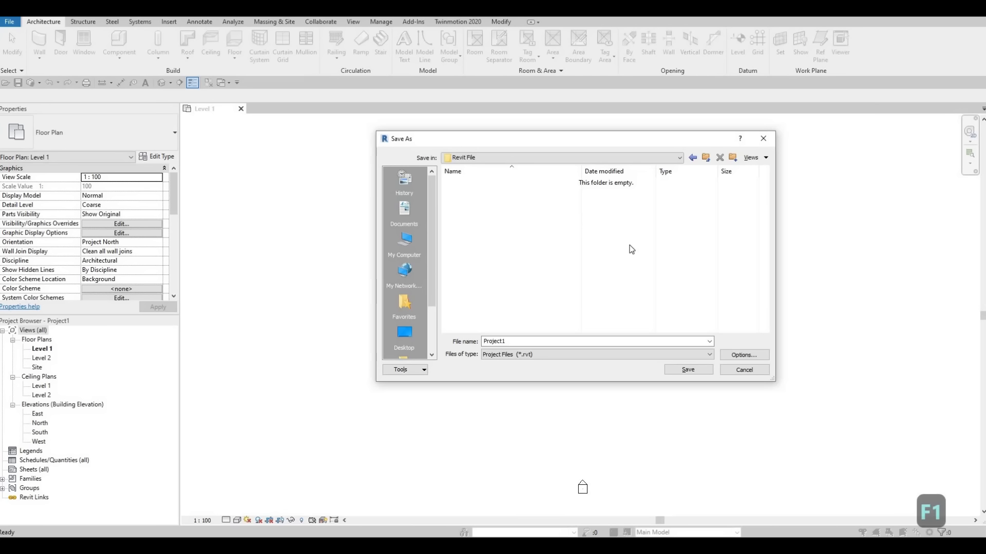
{"action": "left_click", "coordinate": [733, 356]}
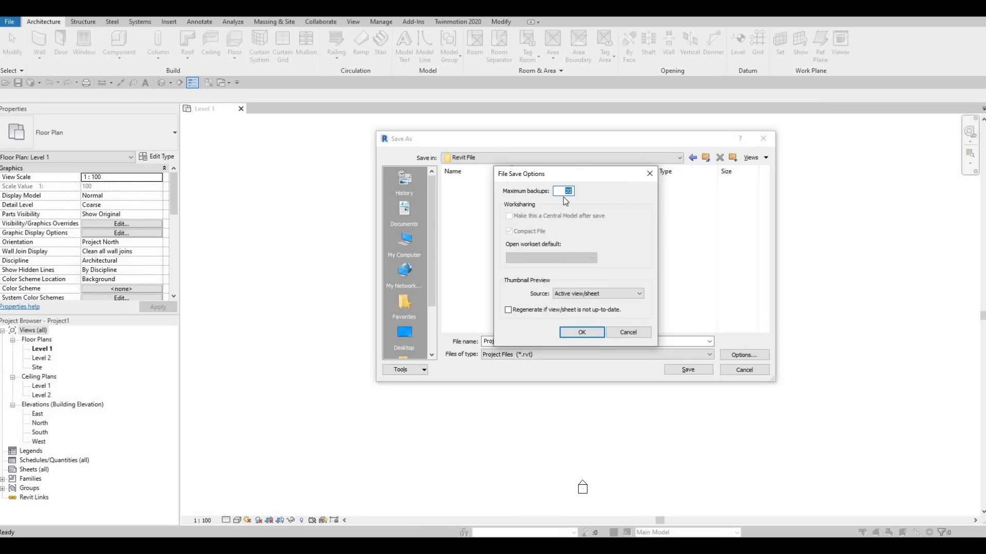
{"action": "type", "text": "5"}
{"action": "left_click", "coordinate": [588, 331]}
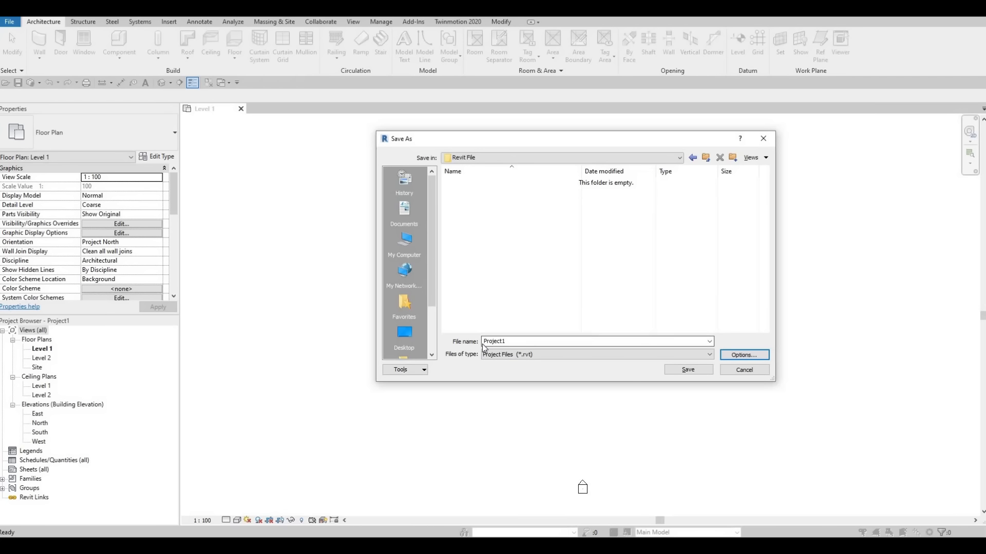
{"action": "left_click", "coordinate": [696, 375]}
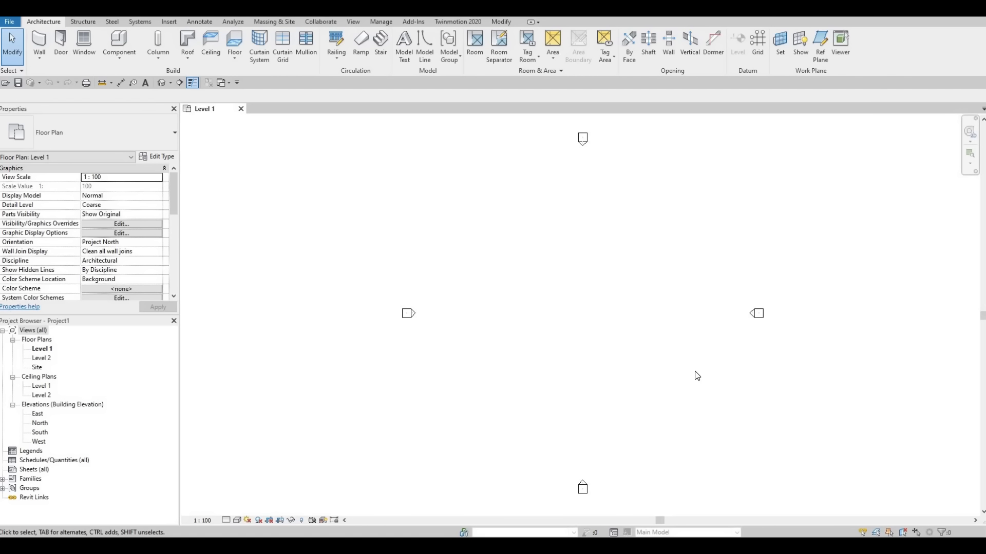
Check the length format and its available units in the project units for the Common discipline.
{"action": "key", "text": "u"}
{"action": "key", "text": "n"}
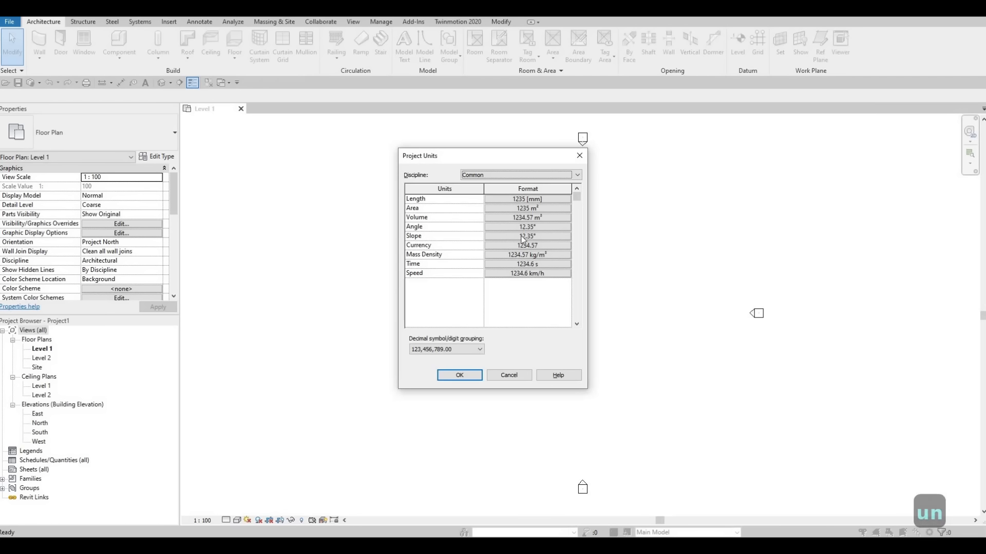
{"action": "left_click", "coordinate": [561, 175]}
{"action": "left_click", "coordinate": [558, 198]}
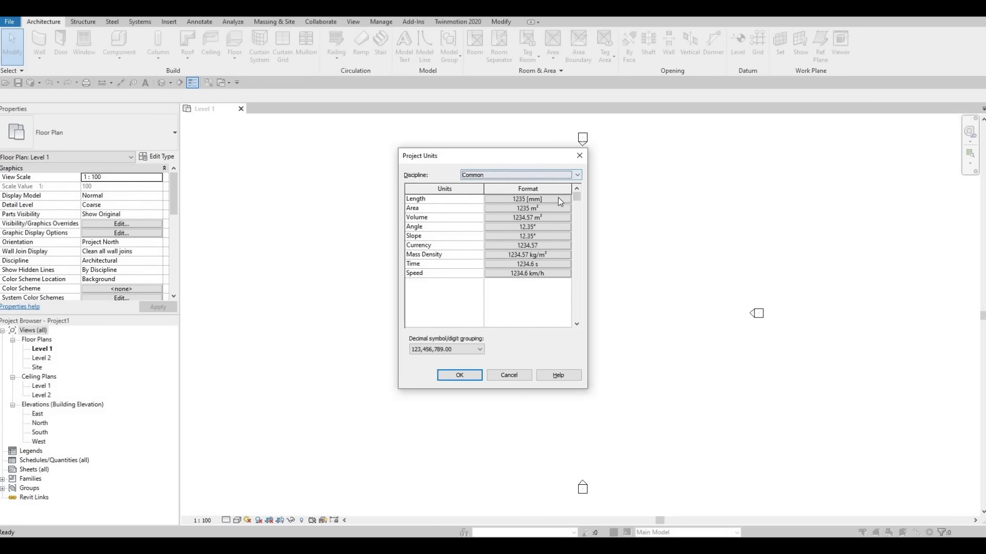
{"action": "left_click", "coordinate": [559, 198]}
{"action": "left_click", "coordinate": [544, 216]}
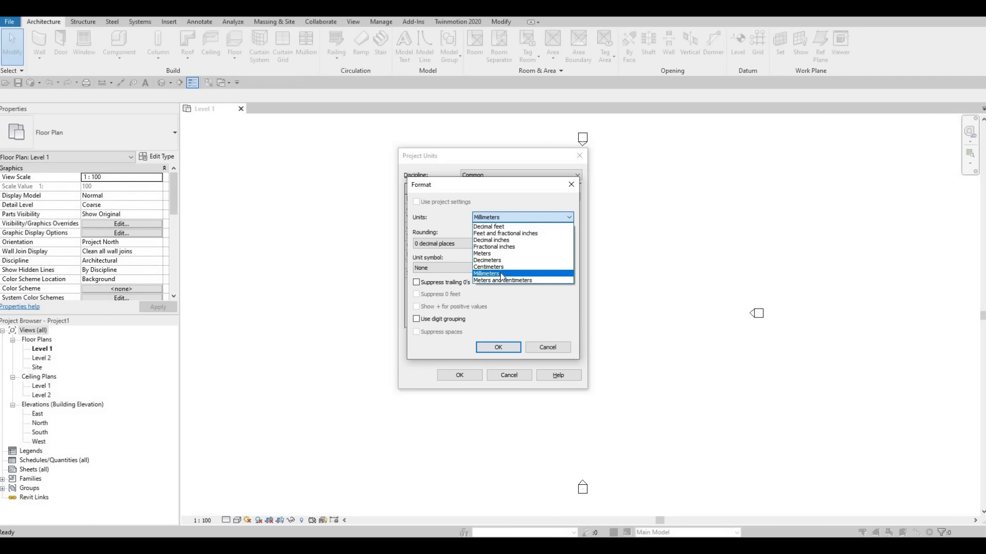
{"action": "key", "text": "Escape"}
{"action": "key", "text": "Escape"}
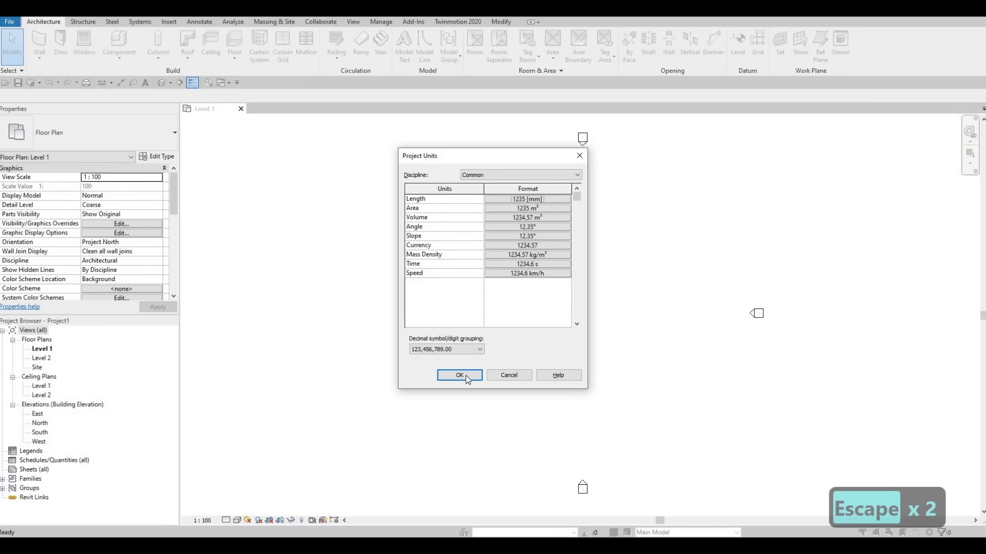
{"action": "left_click", "coordinate": [459, 375]}
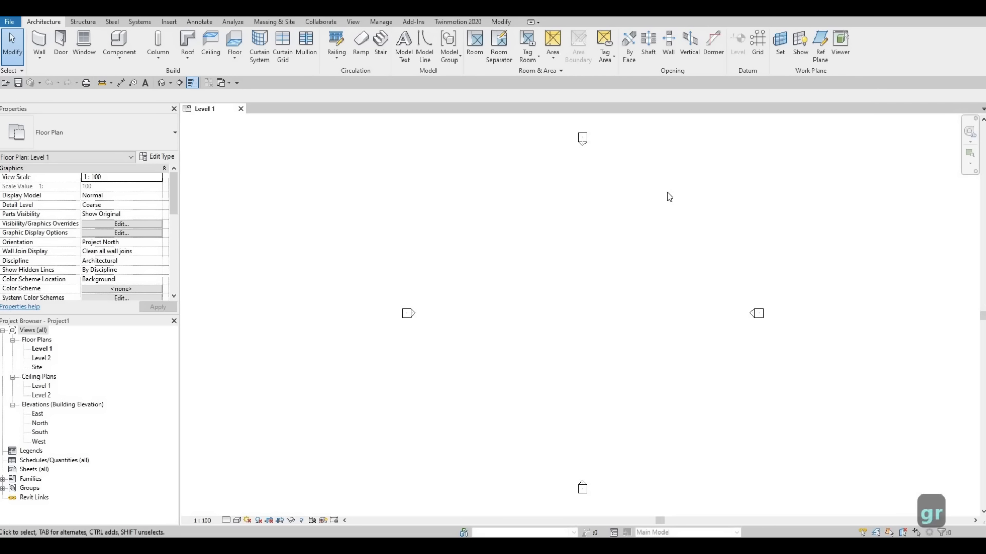
Draw a vertical grid line upward between the elevation markers, left of centre, with its bubble at the upper end.
{"action": "key", "text": "g"}
{"action": "key", "text": "r"}
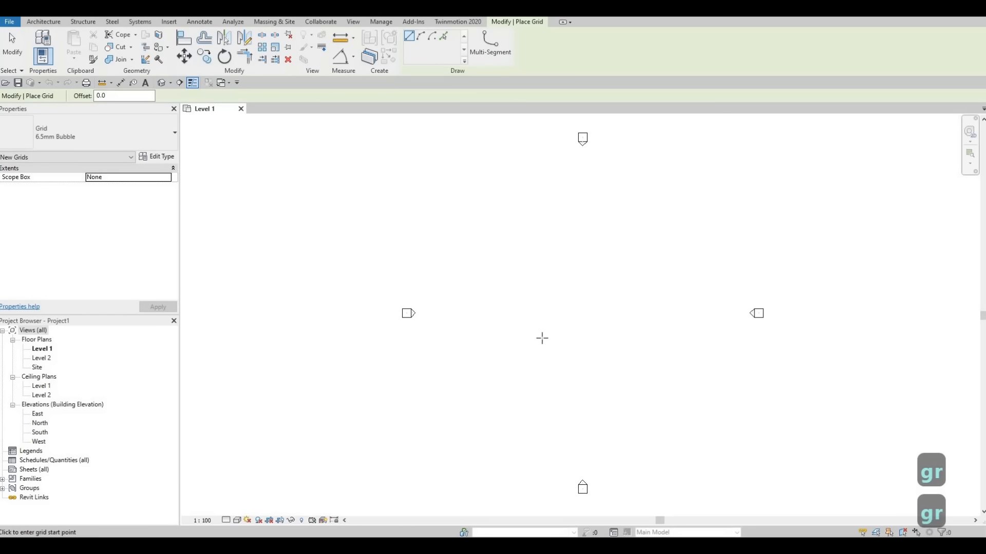
{"action": "left_click", "coordinate": [529, 424]}
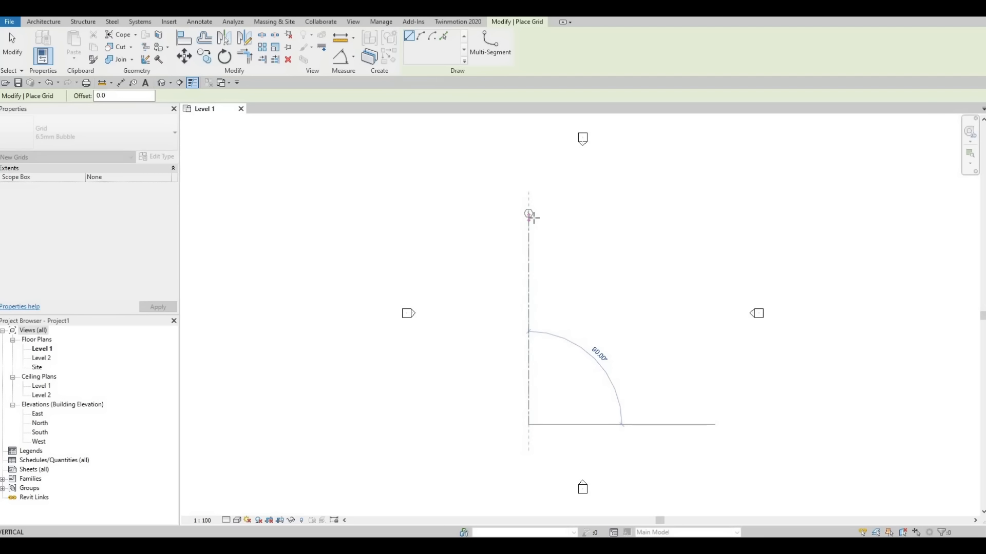
{"action": "left_click", "coordinate": [529, 214]}
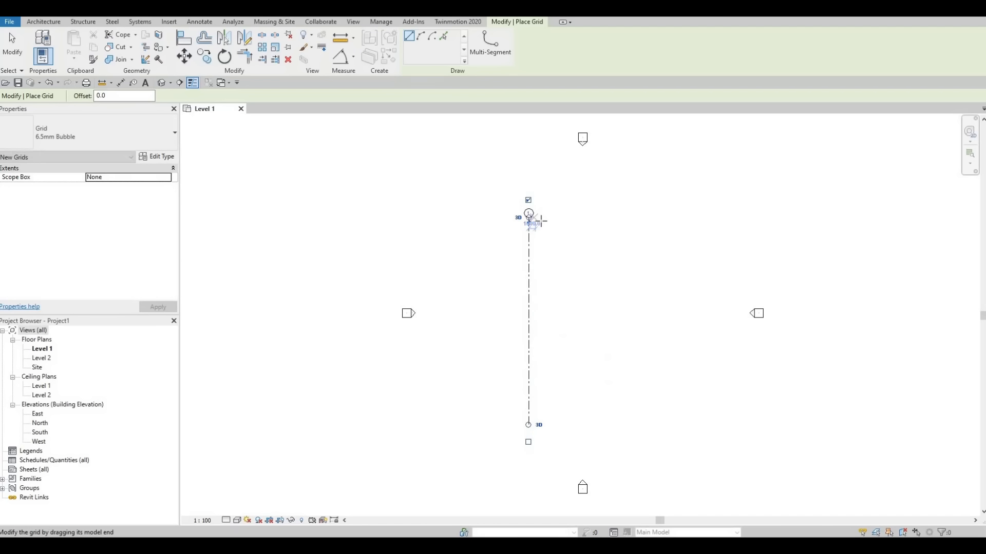
{"action": "scroll", "coordinate": [539, 220], "scroll_direction": "up", "scroll_amount": 5}
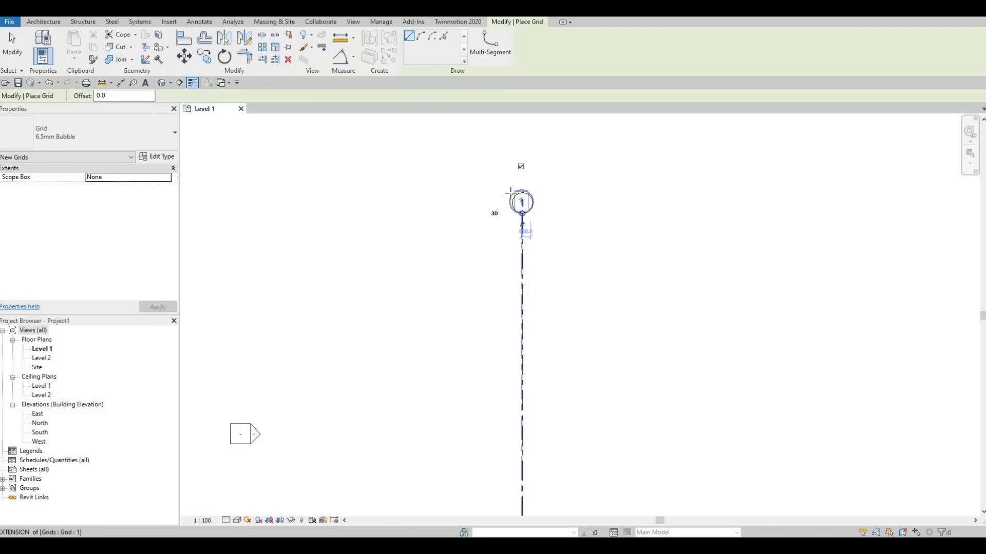
{"action": "scroll", "coordinate": [549, 239], "scroll_direction": "down", "scroll_amount": 5}
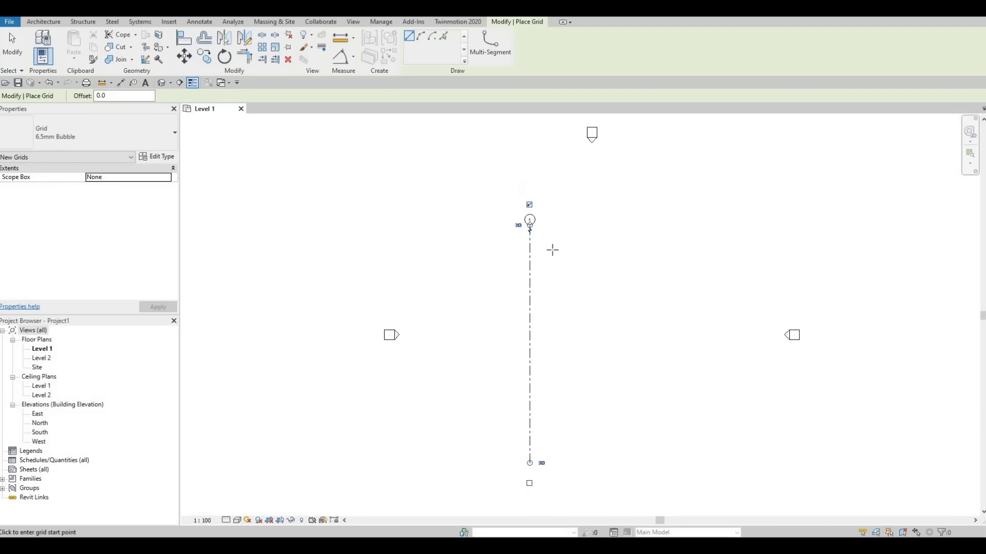
{"action": "key", "text": "Escape"}
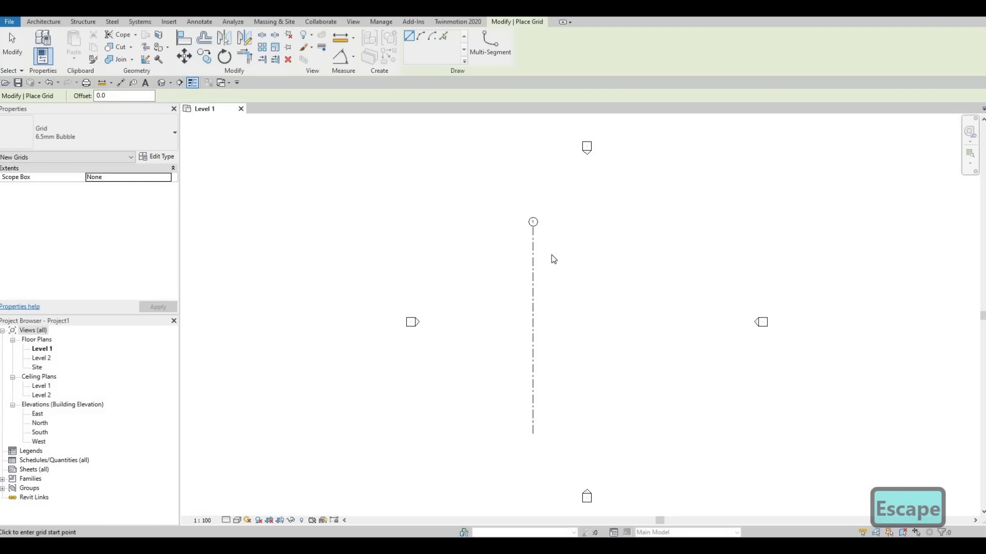
{"action": "key", "text": "Escape"}
{"action": "middle_click_drag", "start_coordinate": [589, 193], "coordinate": [588, 174]}
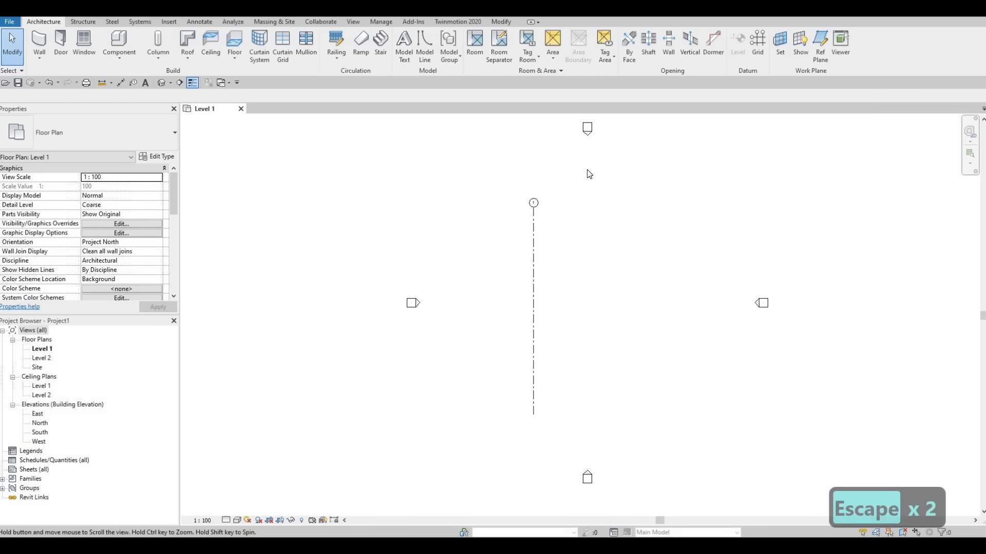
{"action": "scroll", "coordinate": [589, 174], "scroll_direction": "down", "scroll_amount": 1}
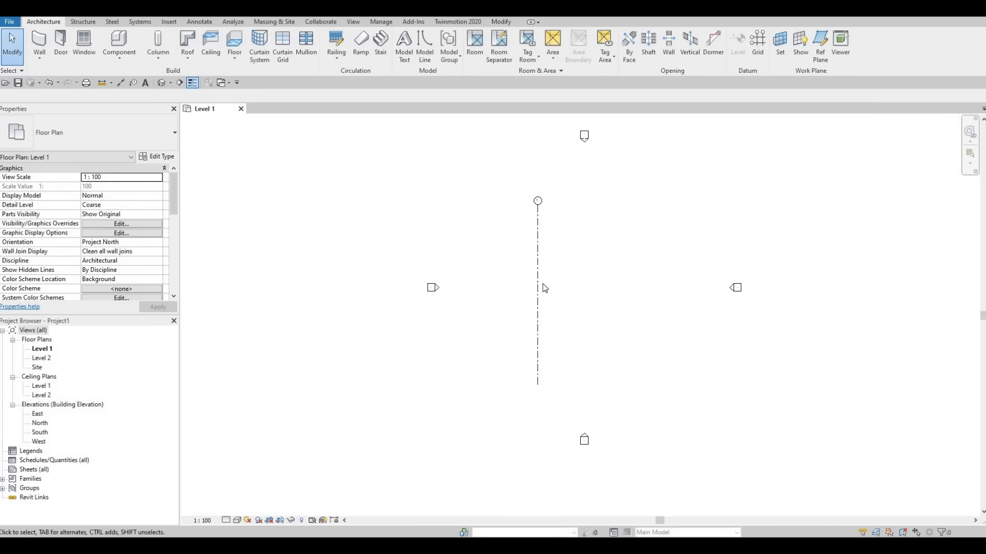
{"action": "scroll", "coordinate": [532, 251], "scroll_direction": "down", "scroll_amount": 1}
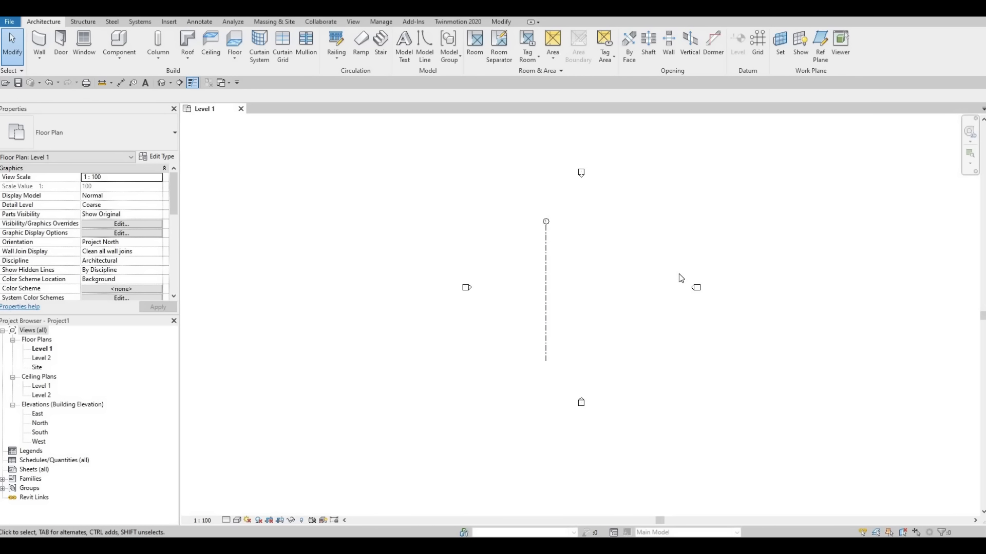
{"action": "left_click_drag", "start_coordinate": [726, 324], "coordinate": [683, 277]}
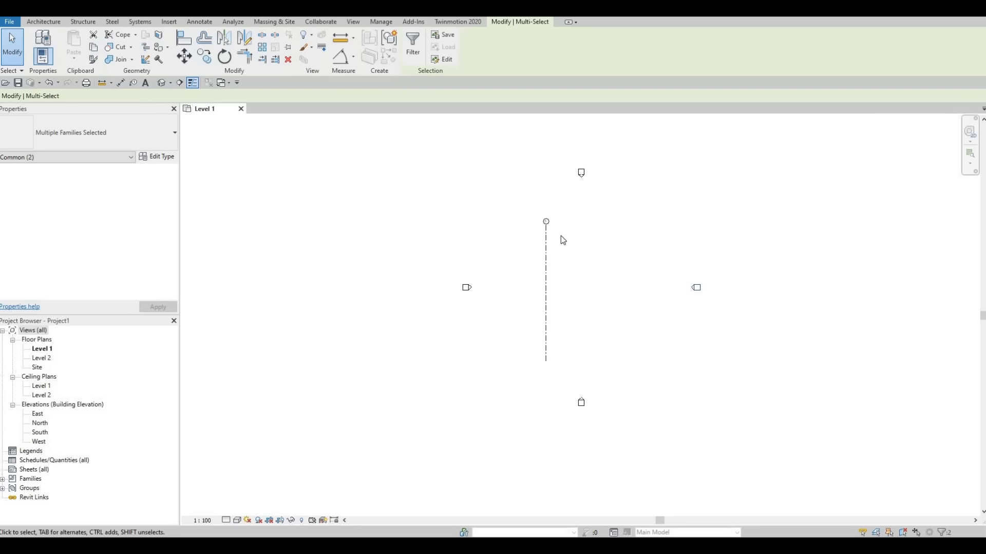
{"action": "key", "text": "F1"}
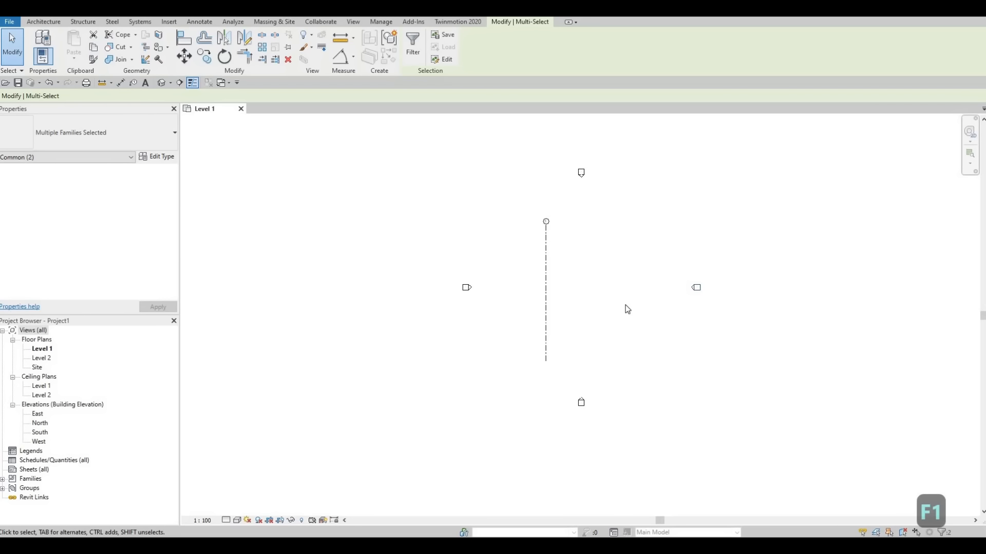
Copy grid 1 horizontally to the right by 4590 mm with the Multiple option enabled.
{"action": "scroll", "coordinate": [543, 242], "scroll_direction": "up", "scroll_amount": 3}
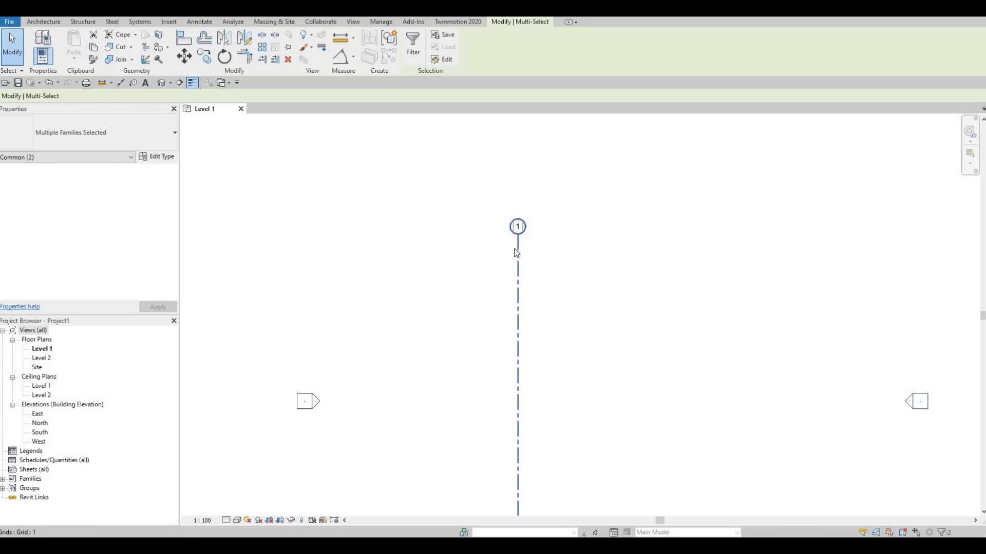
{"action": "left_click", "coordinate": [516, 252]}
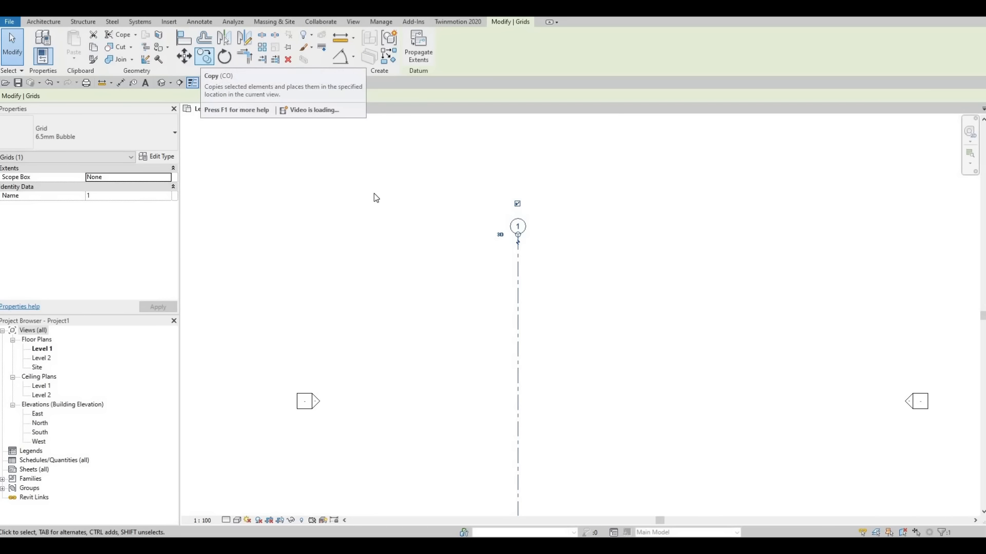
{"action": "key", "text": "c"}
{"action": "key", "text": "o"}
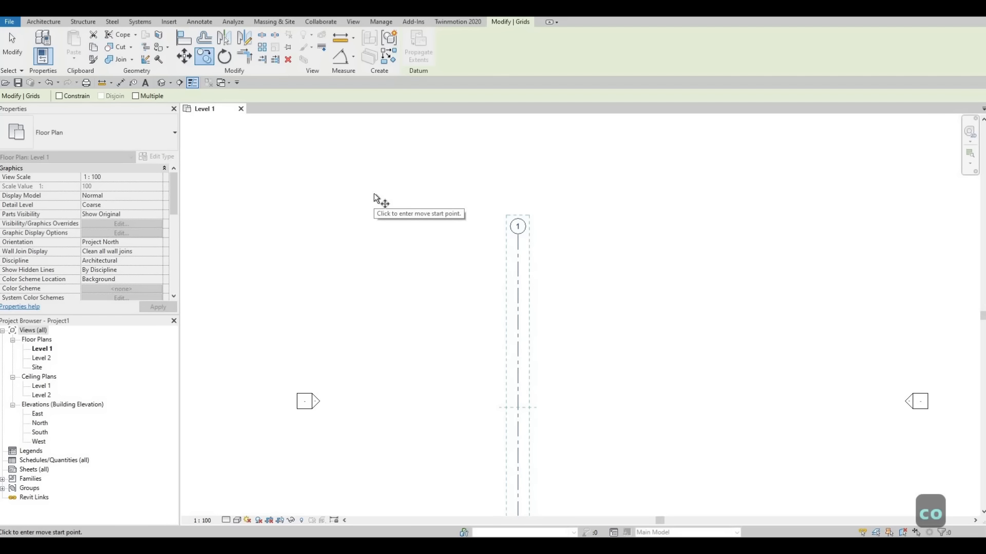
{"action": "left_click", "coordinate": [136, 97]}
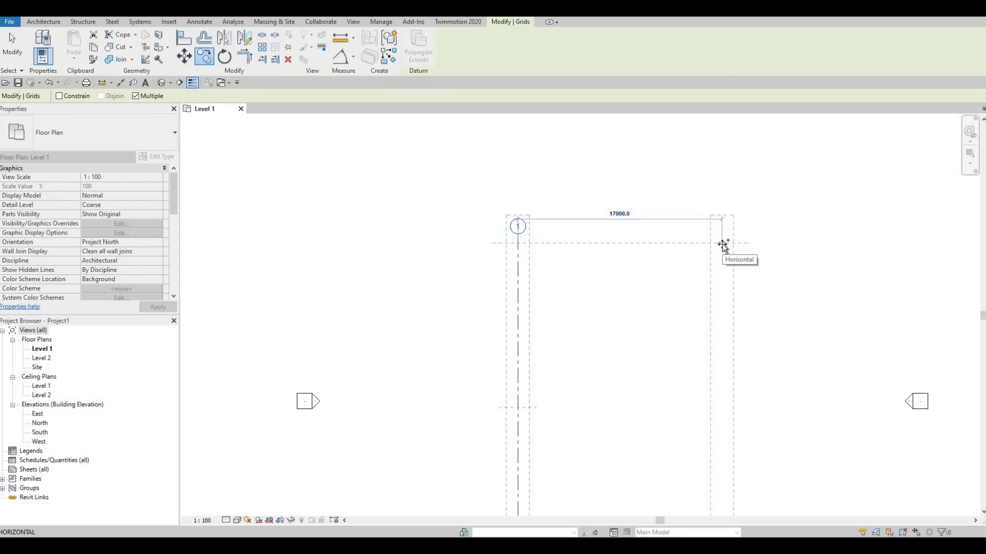
{"action": "type", "text": "45"}
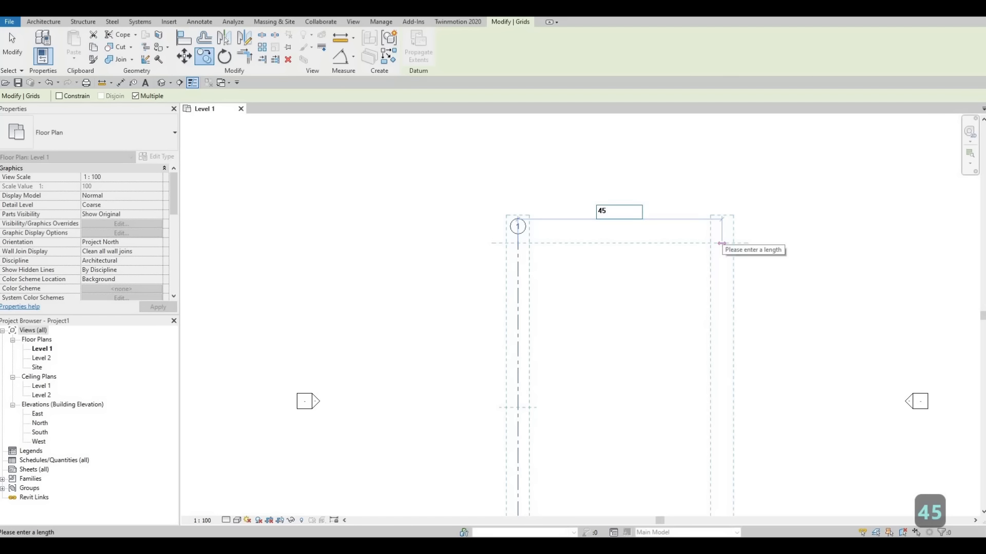
{"action": "type", "text": "90"}
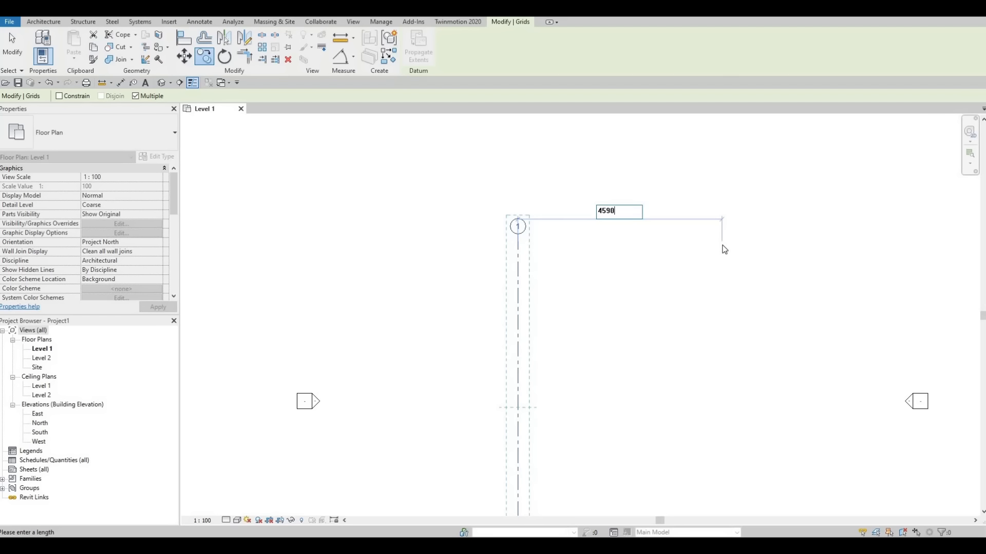
{"action": "key", "text": "Return"}
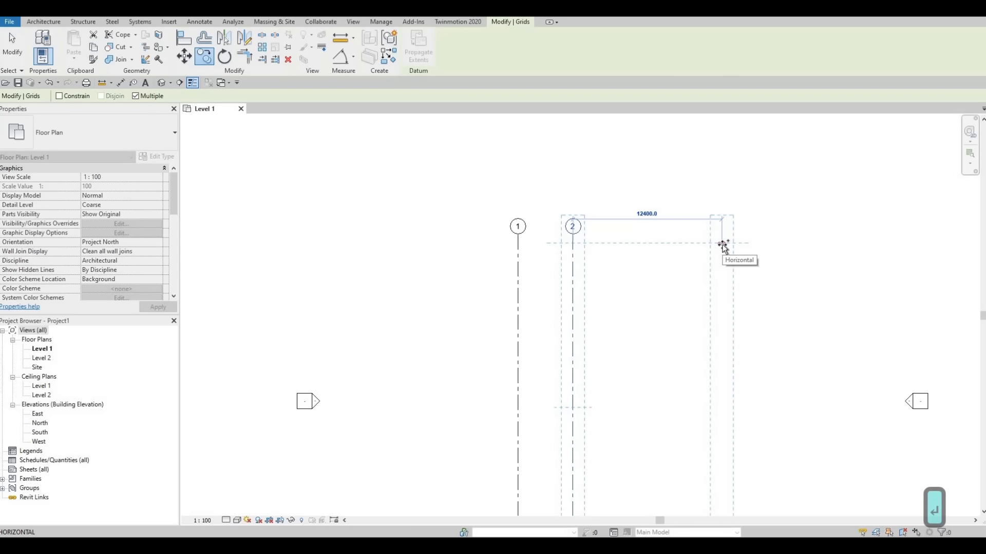
Place another grid copy 3940 mm to the right of grid 2.
{"action": "type", "text": "39"}
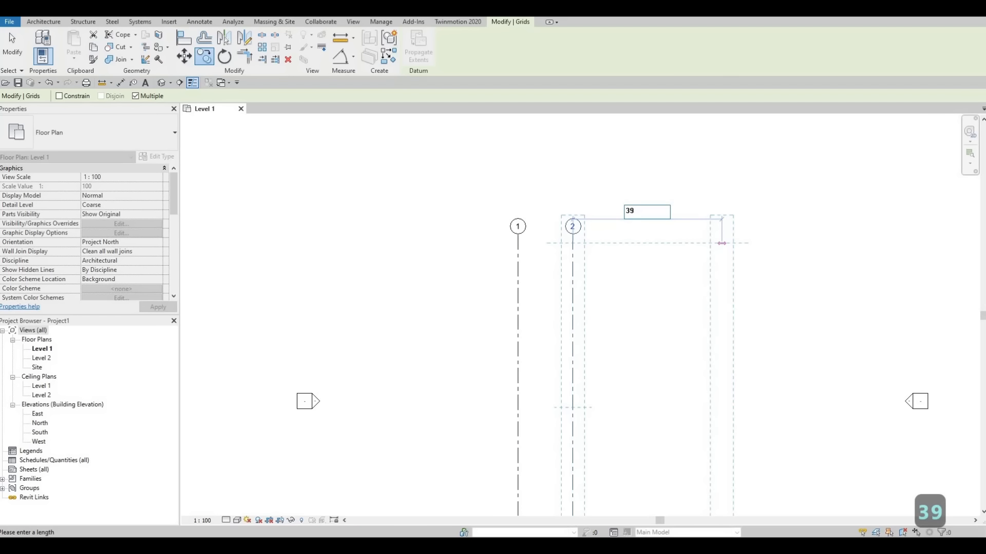
{"action": "type", "text": "40"}
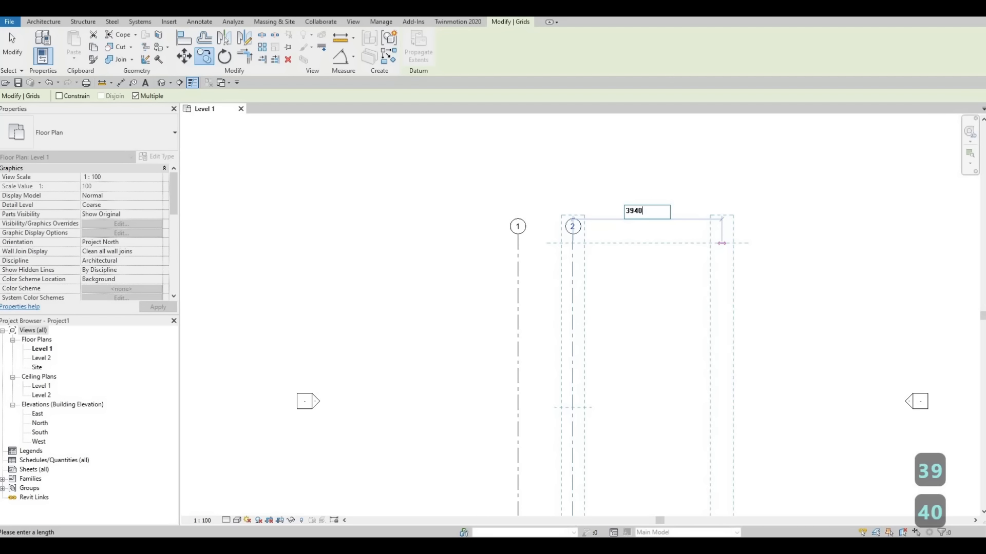
{"action": "key", "text": "Return"}
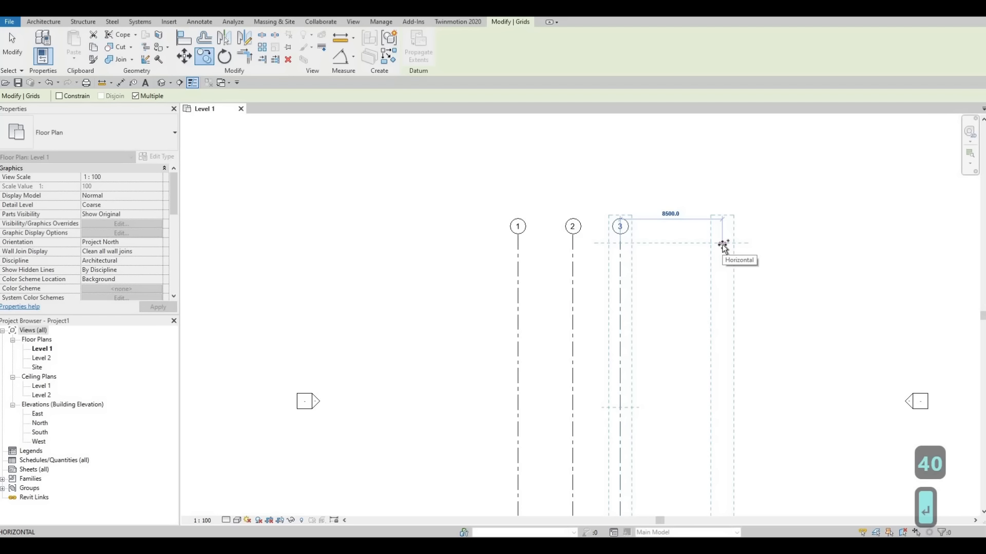
Place a grid copy 3925 mm to the right of grid 3 and another 2420 mm further right, and finish copying.
{"action": "type", "text": "39"}
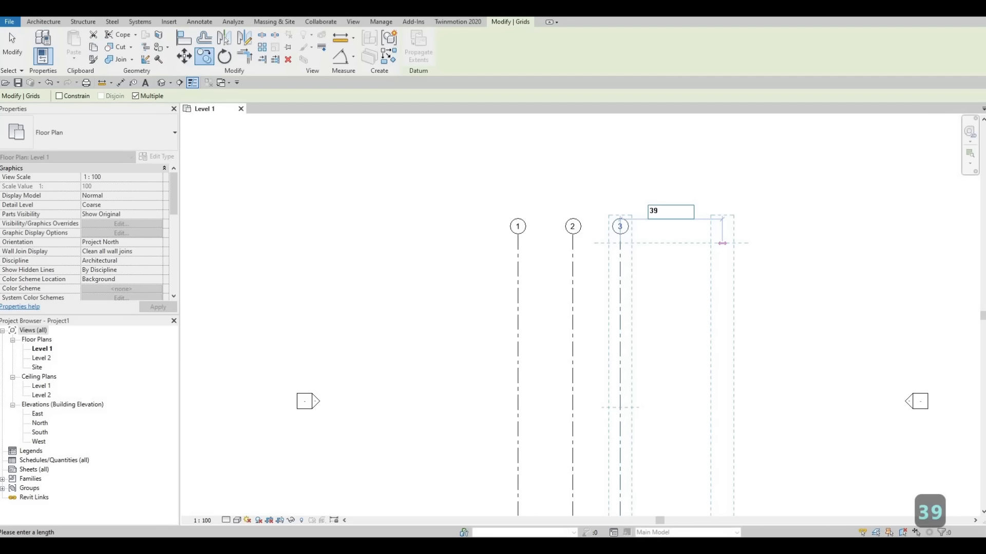
{"action": "type", "text": "25"}
{"action": "key", "text": "Return"}
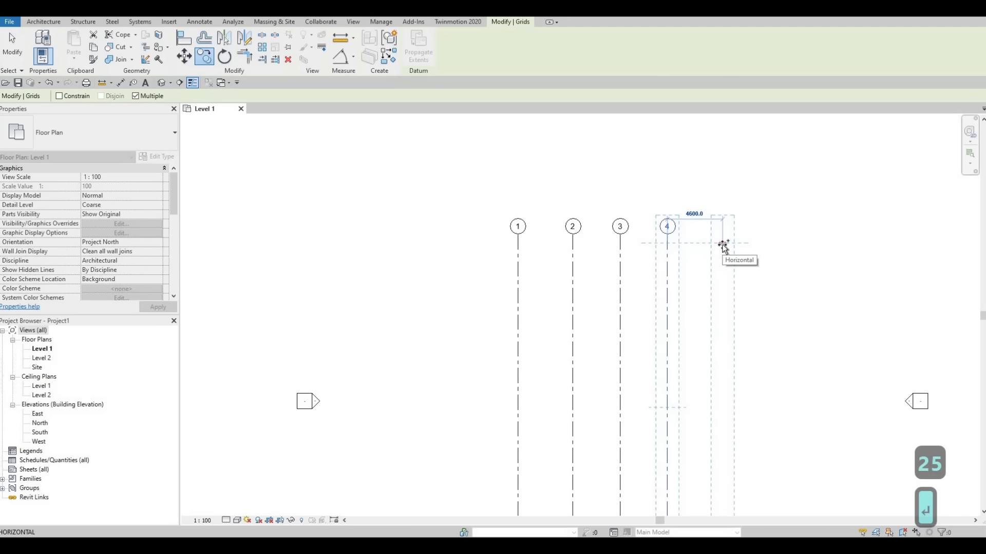
{"action": "type", "text": "2"}
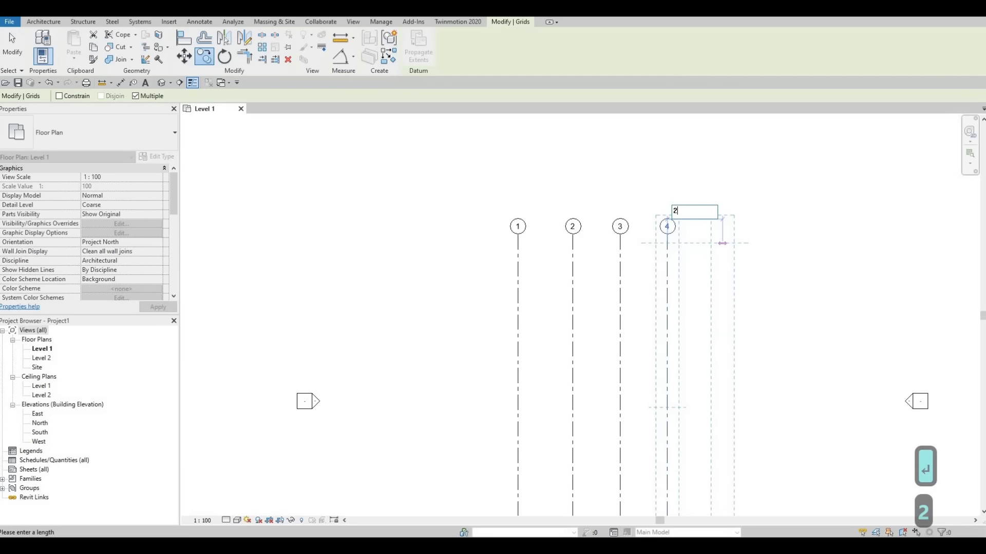
{"action": "type", "text": "420"}
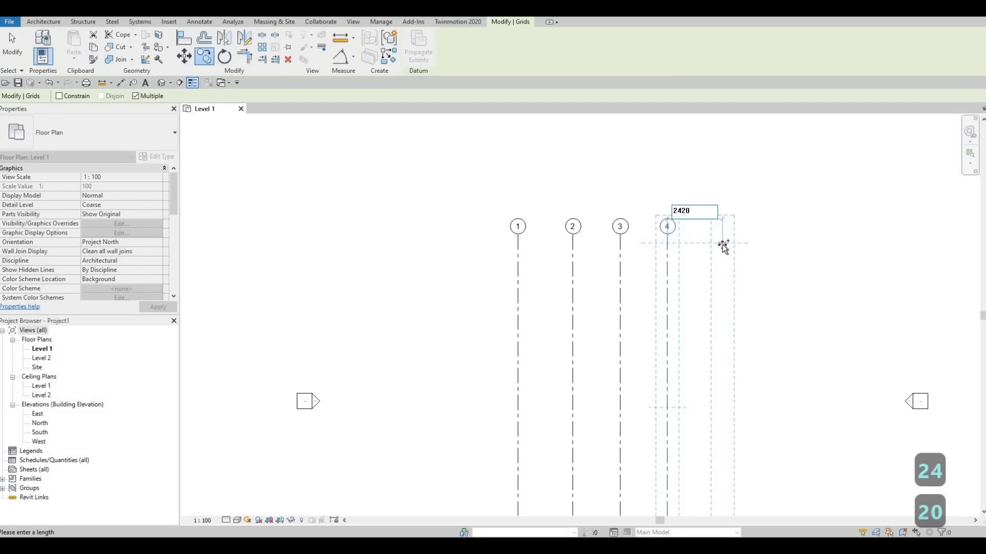
{"action": "key", "text": "Return"}
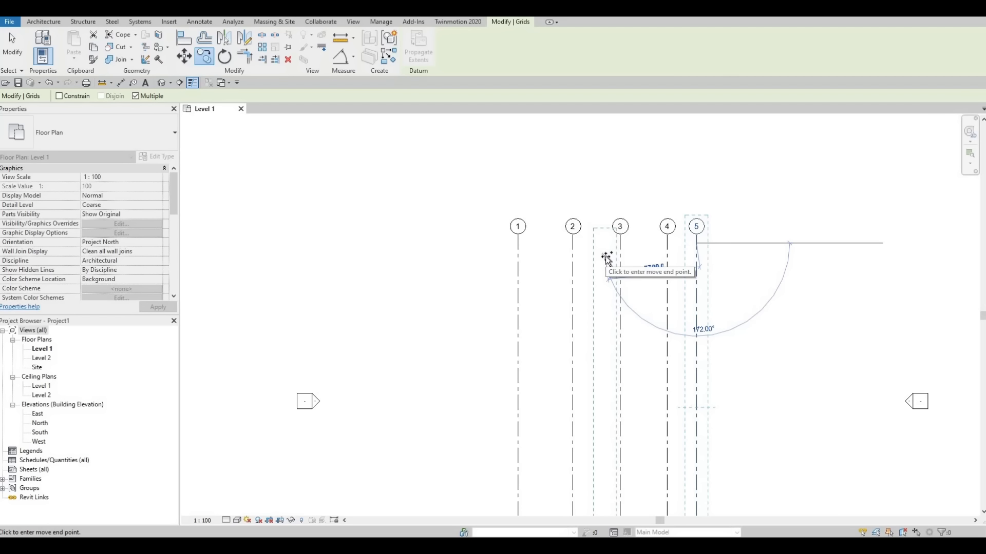
{"action": "key", "text": "Escape"}
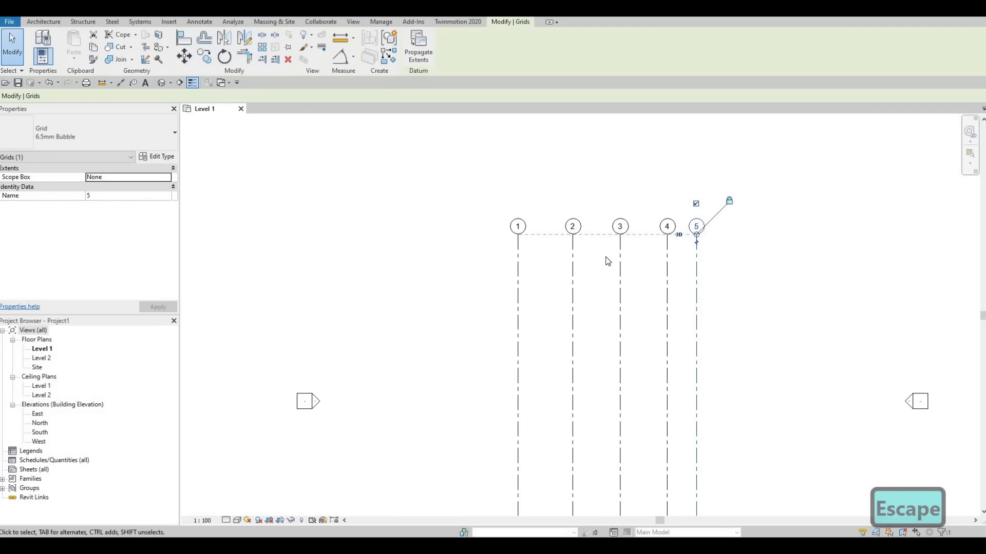
{"action": "key", "text": "Escape"}
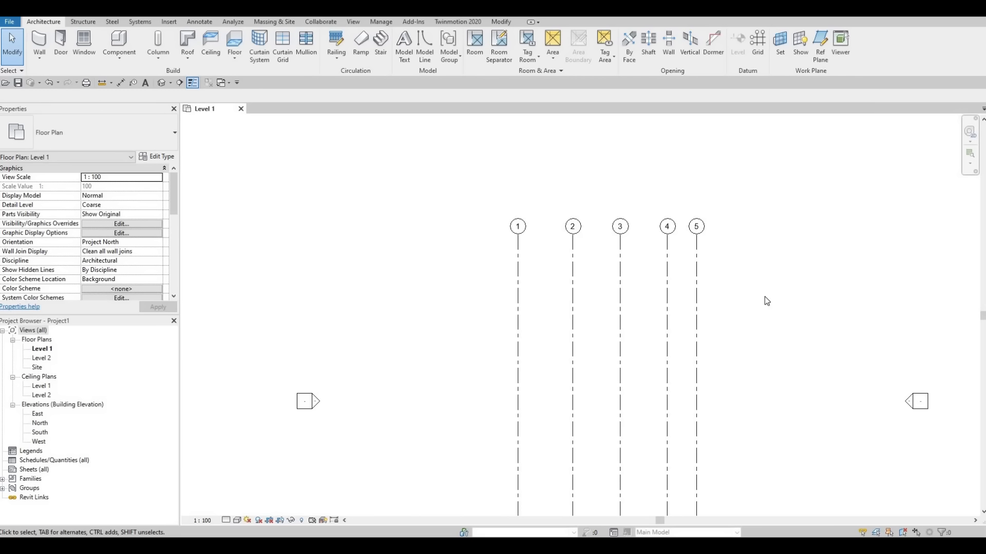
Draw a horizontal grid line from right to left across all the vertical grids, below their bubbles, with its bubble at the left end.
{"action": "key", "text": "g"}
{"action": "key", "text": "r"}
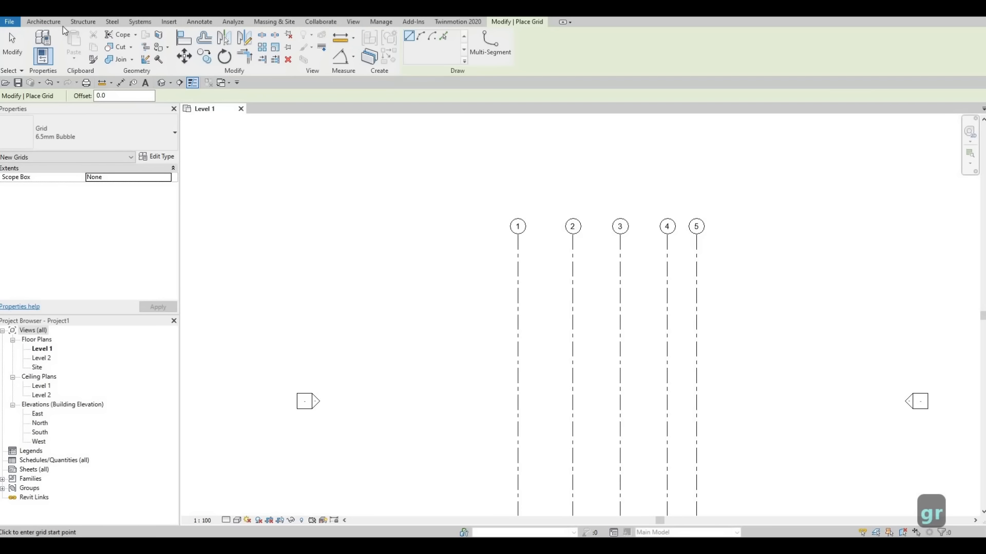
{"action": "left_click", "coordinate": [54, 24]}
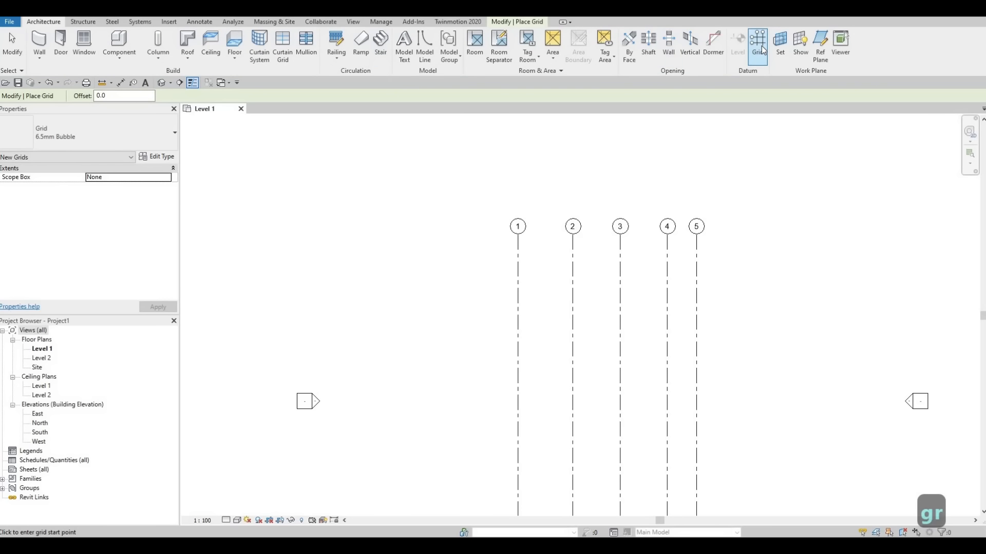
{"action": "left_click", "coordinate": [774, 319]}
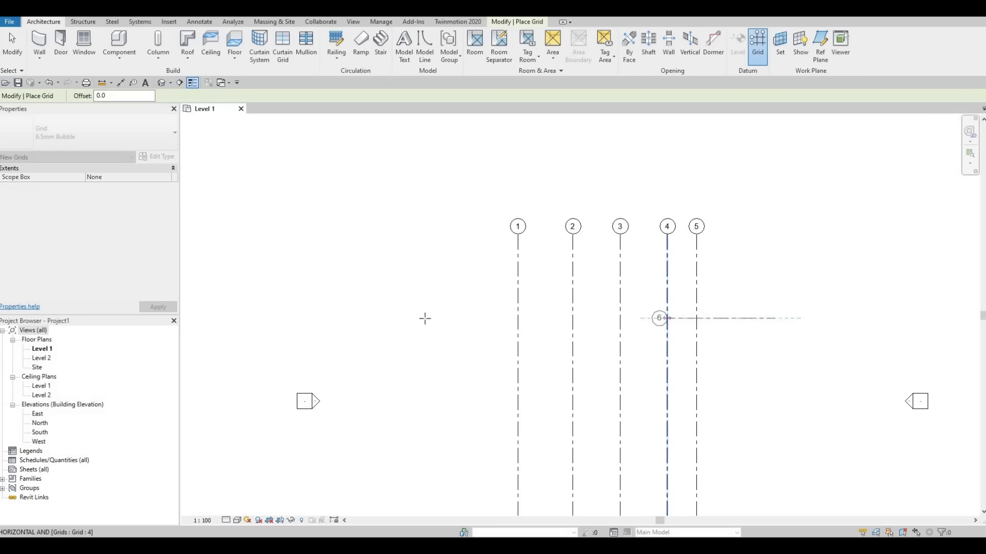
{"action": "left_click", "coordinate": [405, 318]}
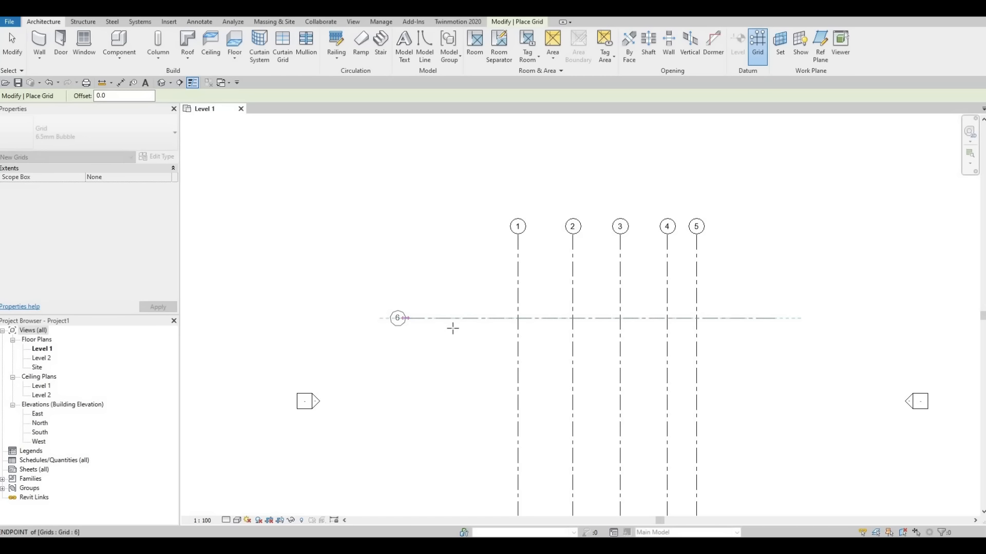
End grid placement and rename the horizontal grid line as A.
{"action": "scroll", "coordinate": [396, 325], "scroll_direction": "up", "scroll_amount": 3}
{"action": "left_click", "coordinate": [398, 321]}
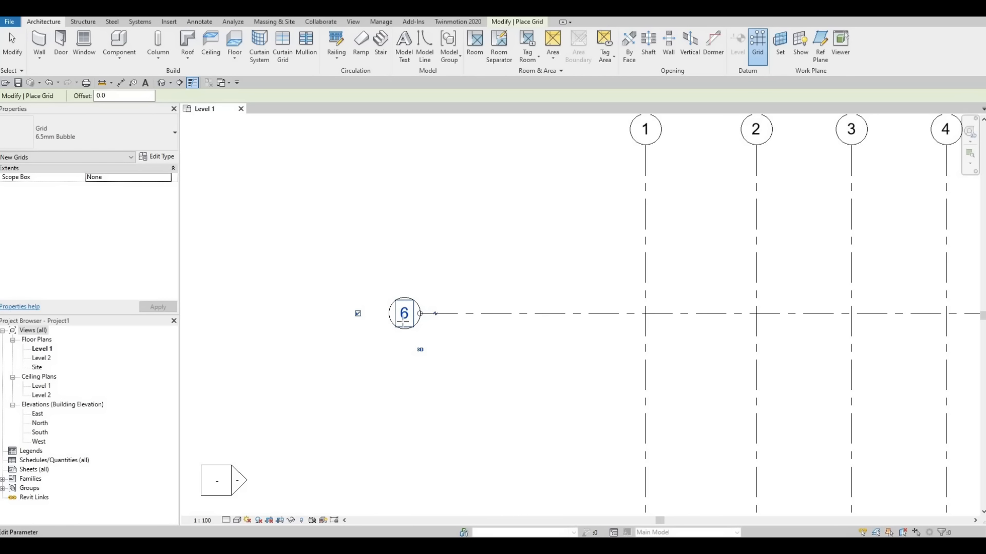
{"action": "key", "text": "Escape"}
{"action": "scroll", "coordinate": [405, 329], "scroll_direction": "down", "scroll_amount": 2}
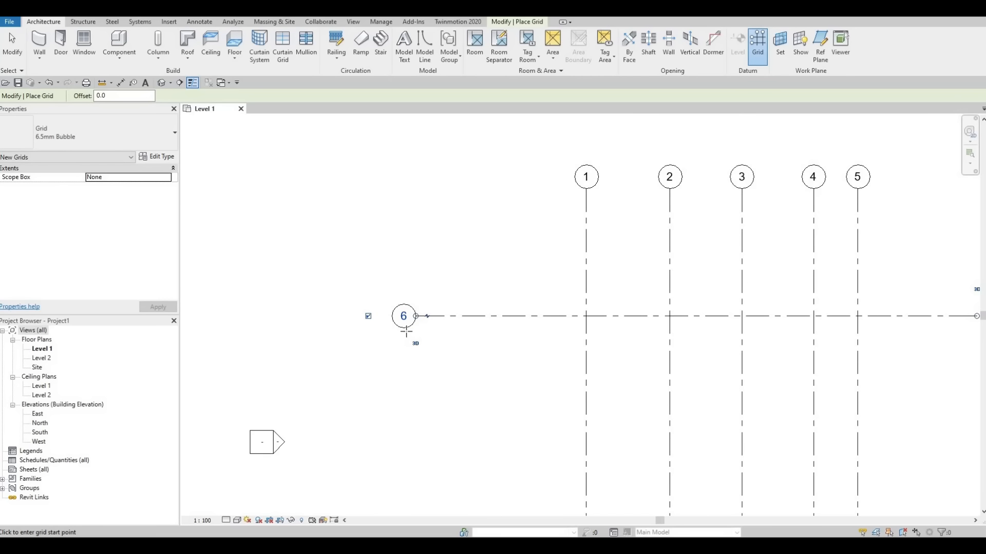
{"action": "key", "text": "Escape"}
{"action": "key", "text": "Escape"}
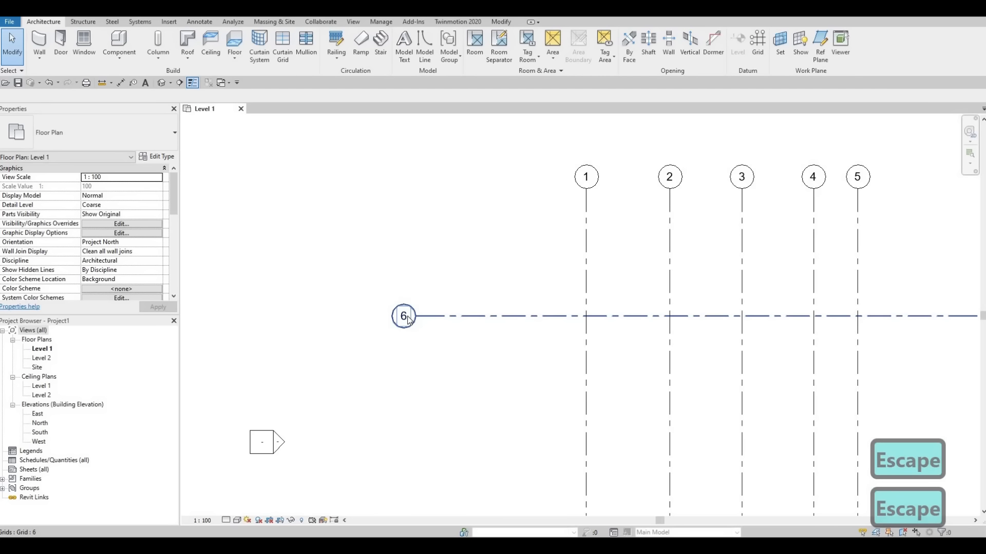
{"action": "scroll", "coordinate": [407, 318], "scroll_direction": "up", "scroll_amount": 1}
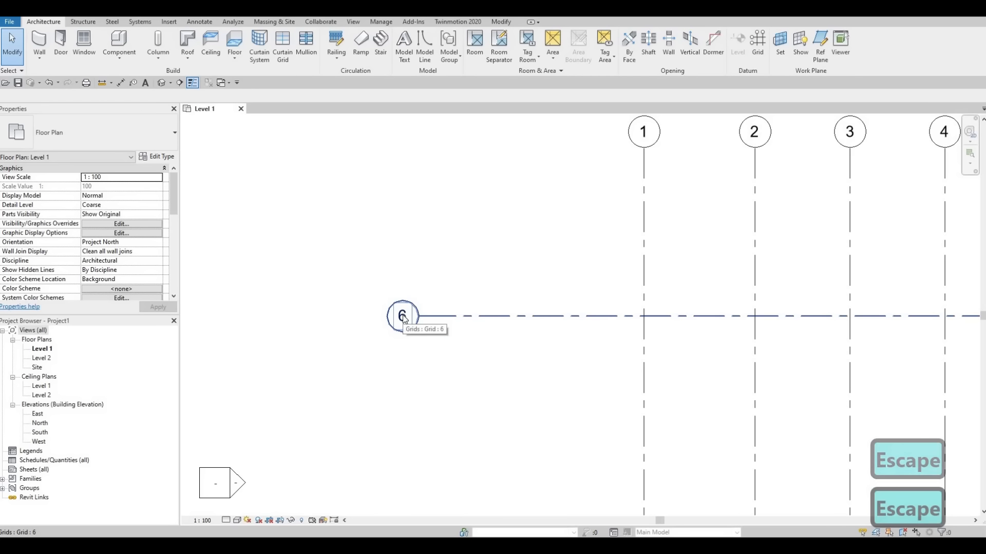
{"action": "left_click", "coordinate": [402, 318]}
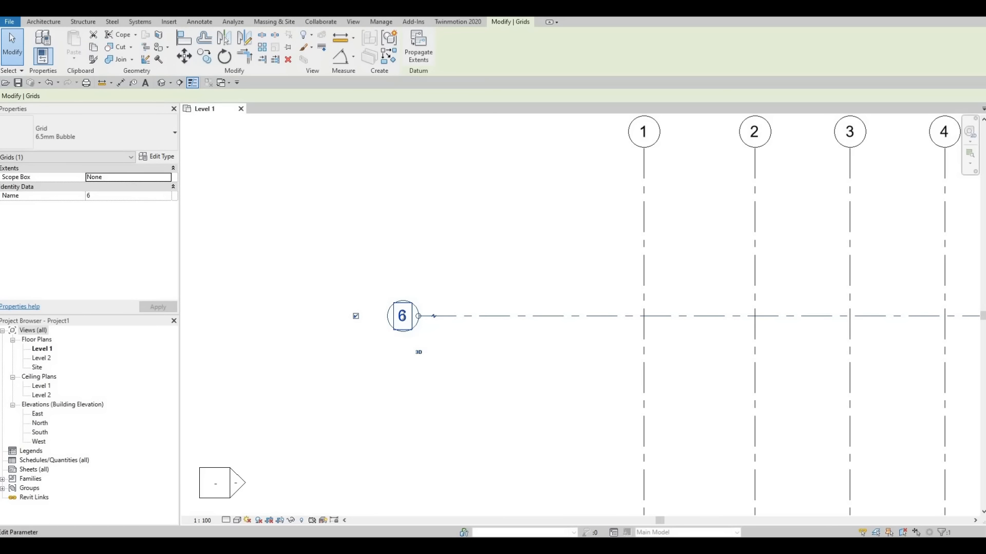
{"action": "left_click", "coordinate": [403, 317]}
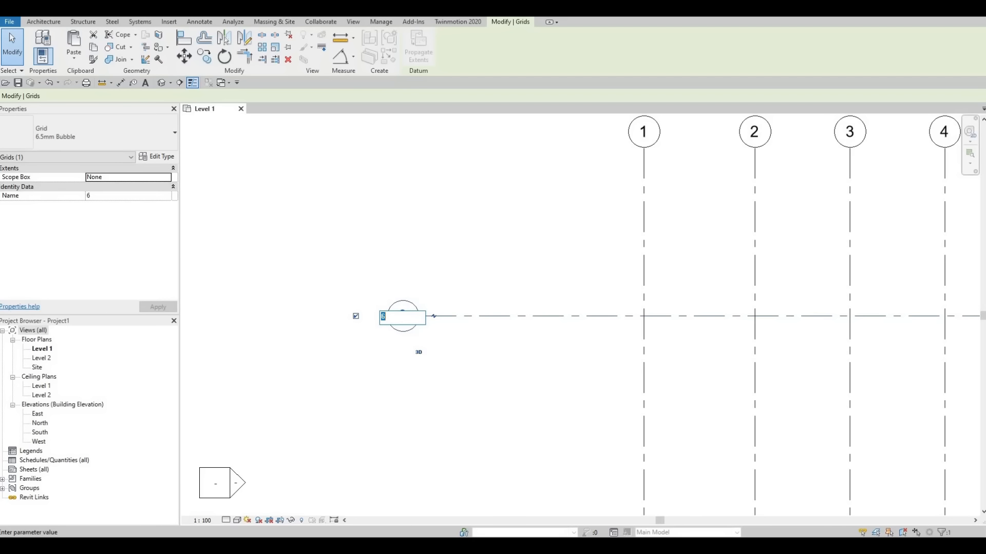
{"action": "type", "text": "A"}
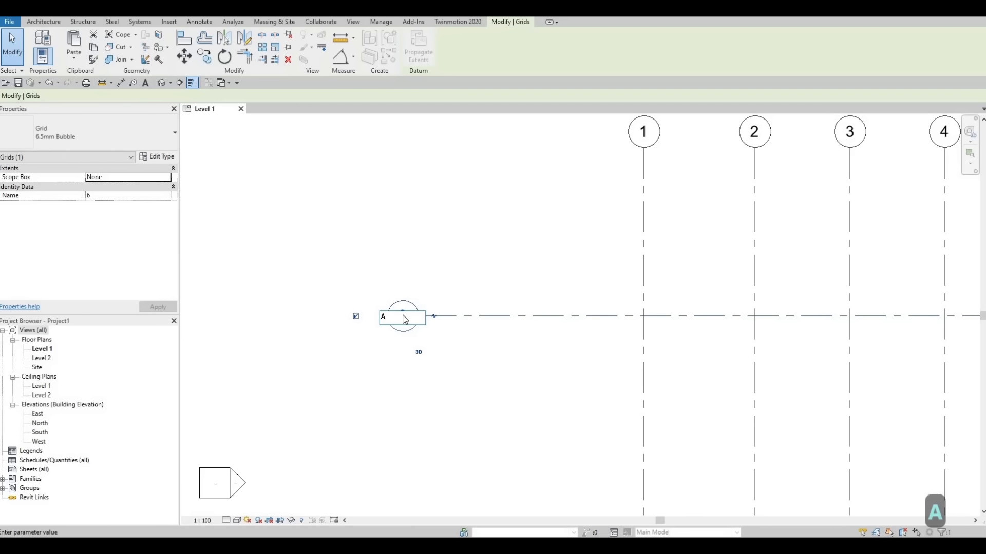
{"action": "key", "text": "Return"}
{"action": "scroll", "coordinate": [429, 310], "scroll_direction": "down", "scroll_amount": 2}
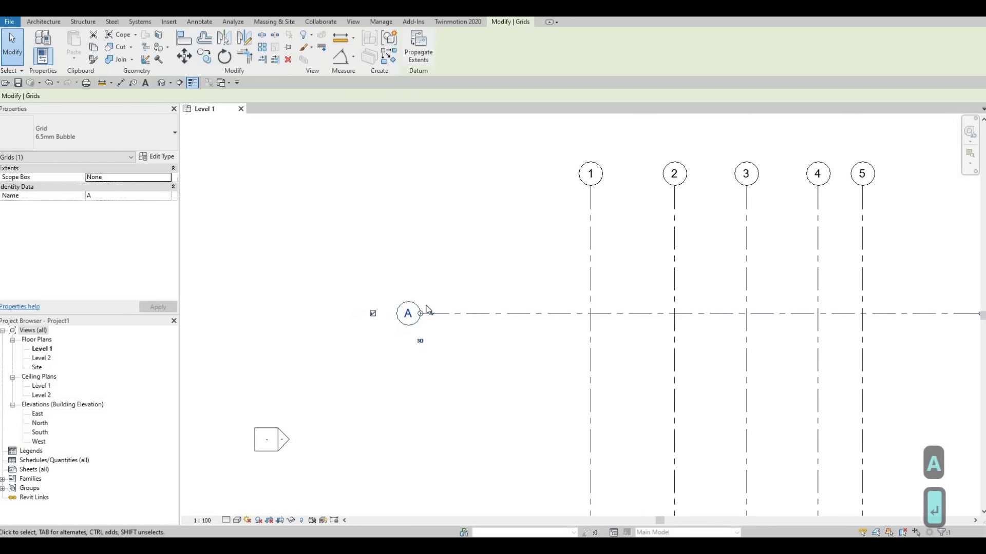
Copy grid A vertically downward by 4530 mm with the Multiple option enabled.
{"action": "scroll", "coordinate": [427, 309], "scroll_direction": "down", "scroll_amount": 4}
{"action": "middle_click_drag", "start_coordinate": [480, 314], "coordinate": [540, 304]}
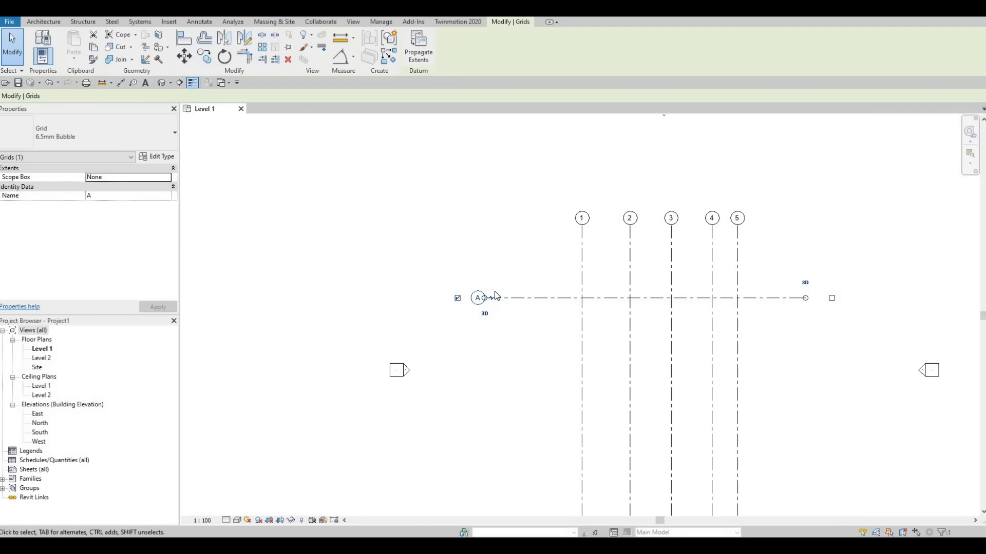
{"action": "key", "text": "c"}
{"action": "key", "text": "o"}
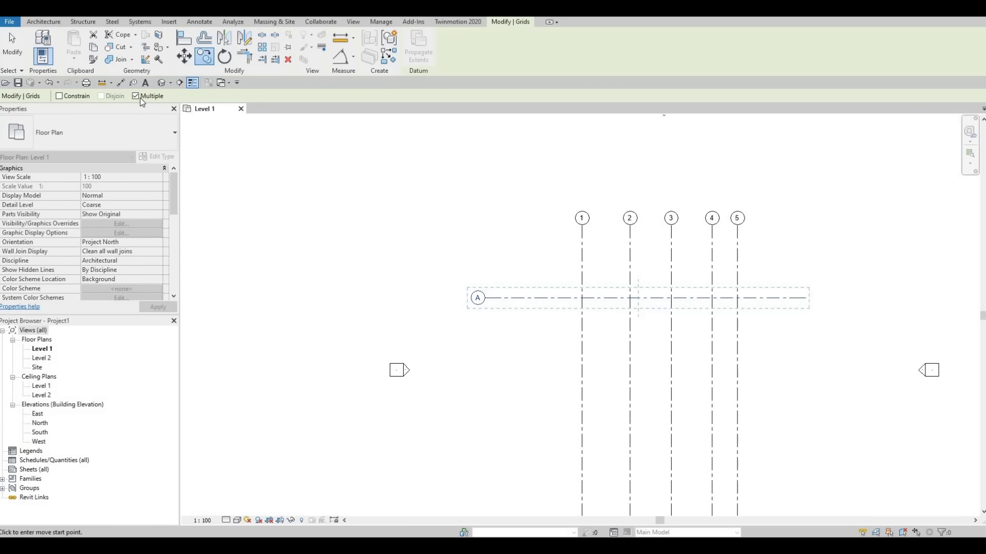
{"action": "left_click", "coordinate": [552, 297]}
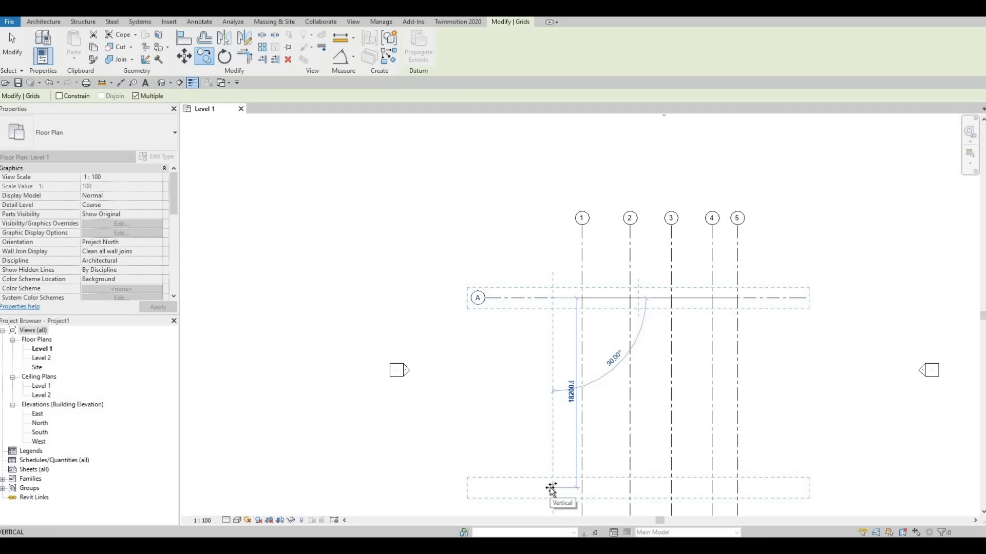
{"action": "type", "text": "45"}
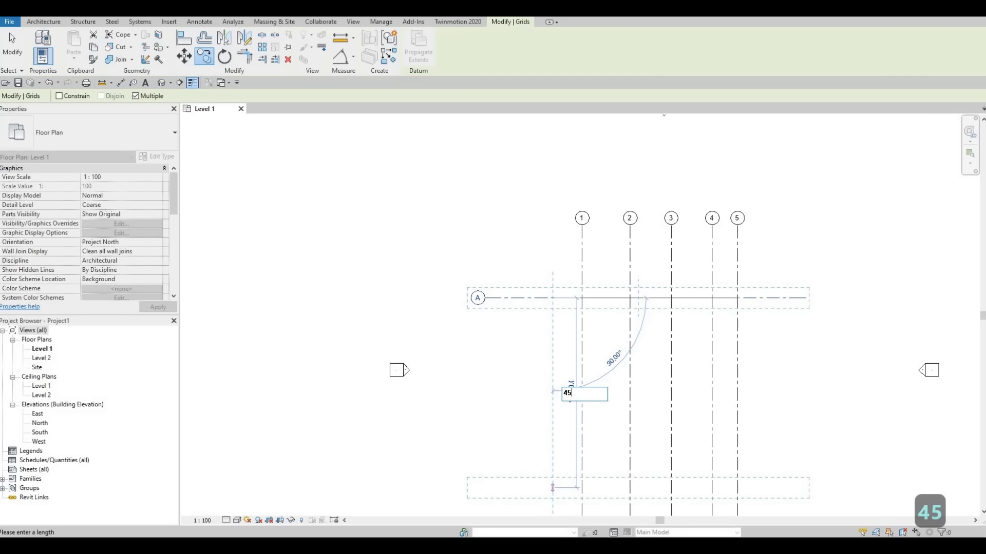
{"action": "type", "text": "30"}
{"action": "key", "text": "Return"}
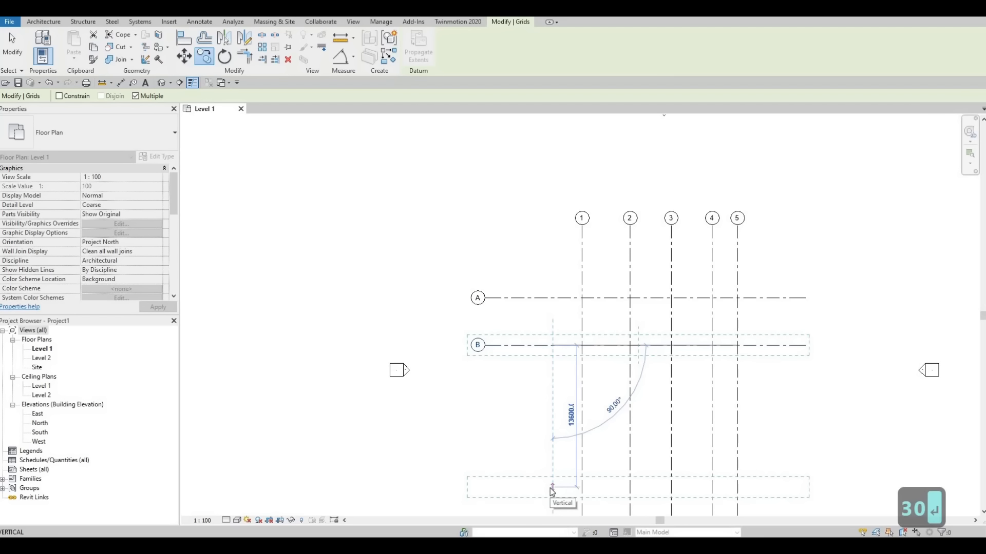
Place further horizontal grid copies 4430 mm below grid B and 5265 mm below that copy.
{"action": "type", "text": "44"}
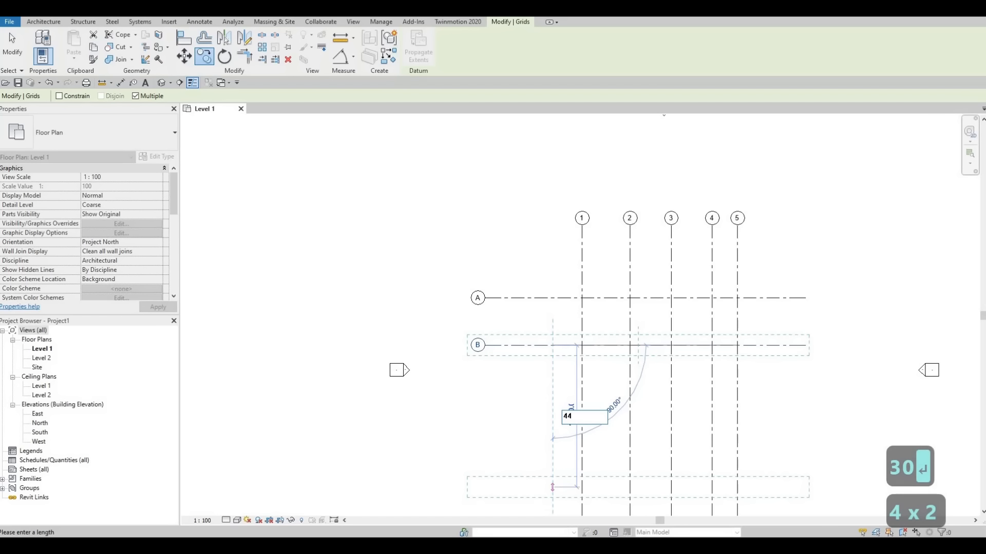
{"action": "type", "text": "30"}
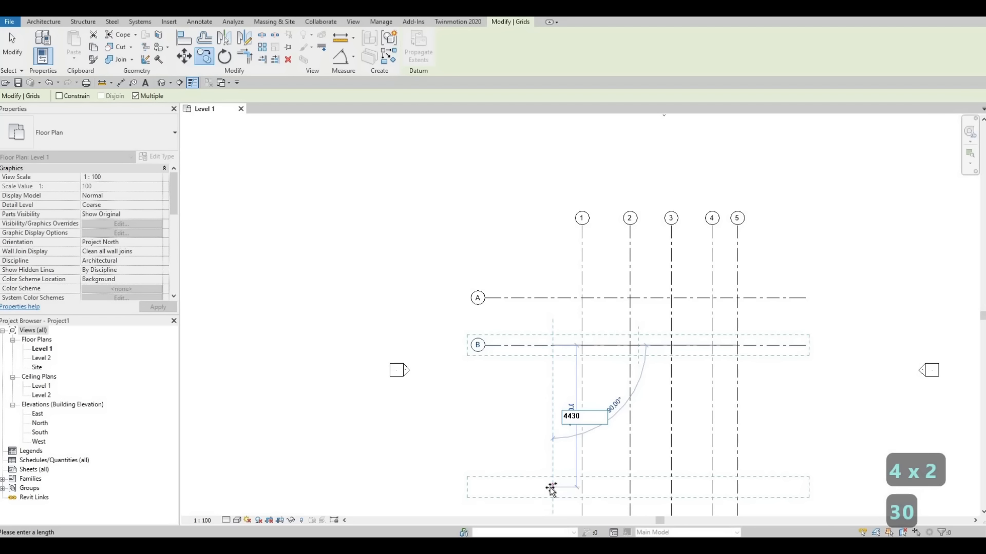
{"action": "key", "text": "Return"}
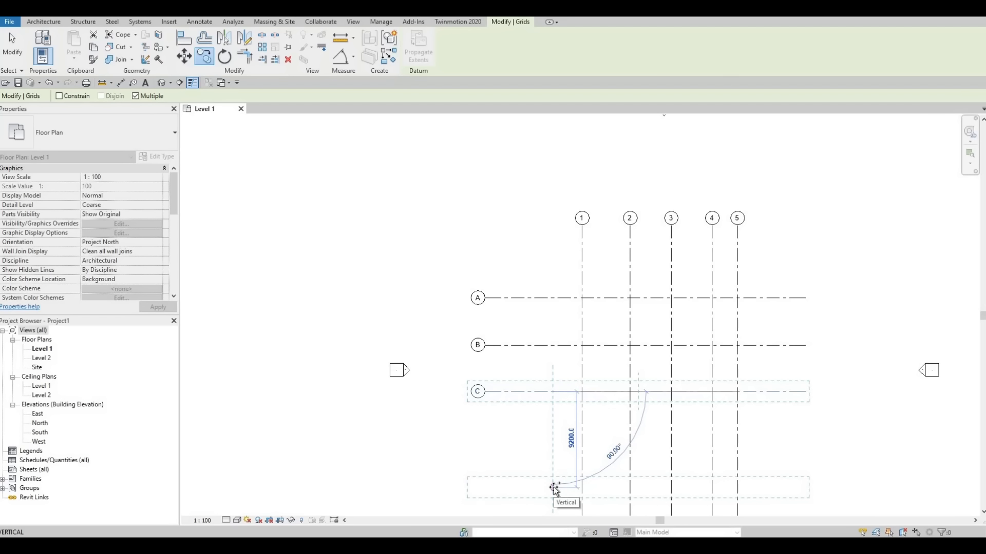
{"action": "type", "text": "52"}
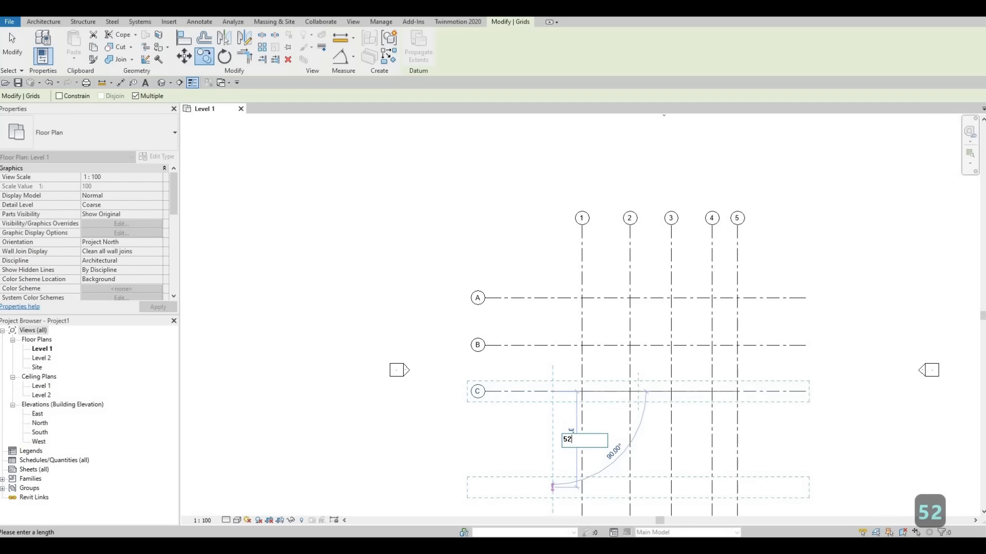
{"action": "type", "text": "65"}
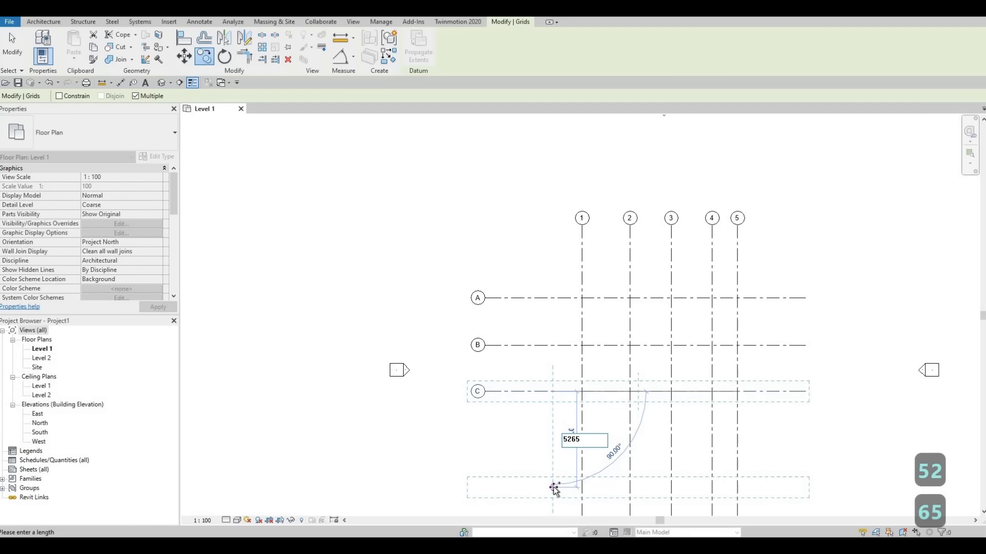
{"action": "key", "text": "Return"}
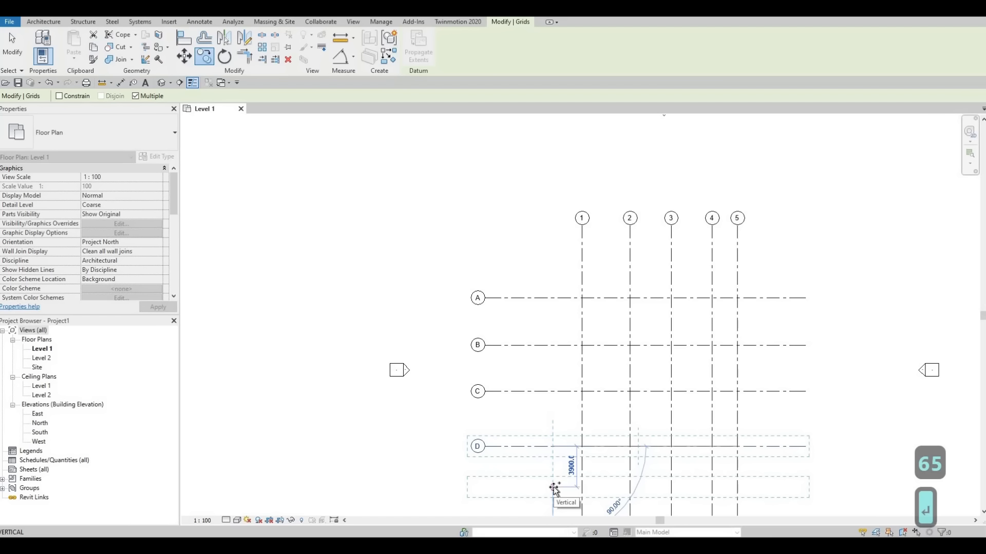
Place two more horizontal grid copies, 1960 mm below grid D and 3565 mm below that copy.
{"action": "type", "text": "19"}
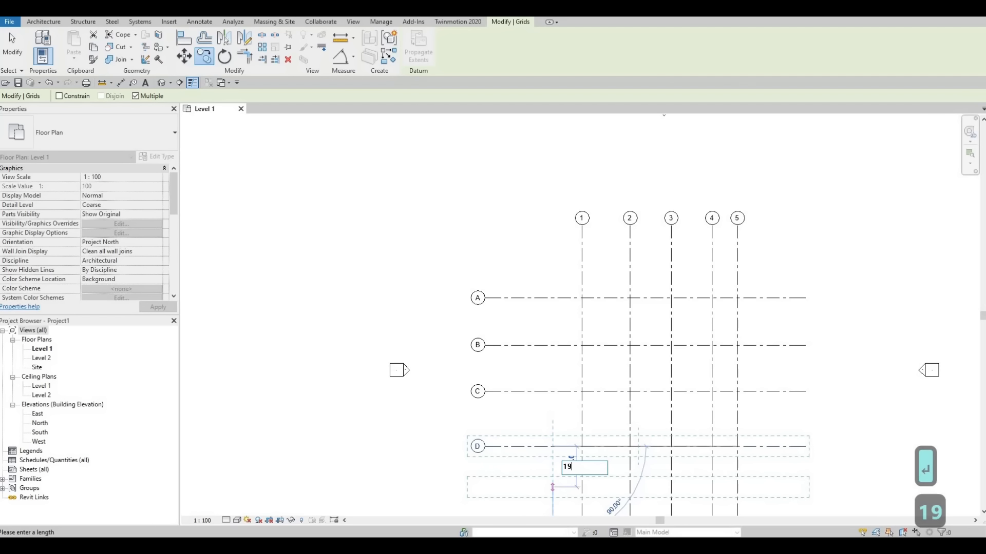
{"action": "type", "text": "60"}
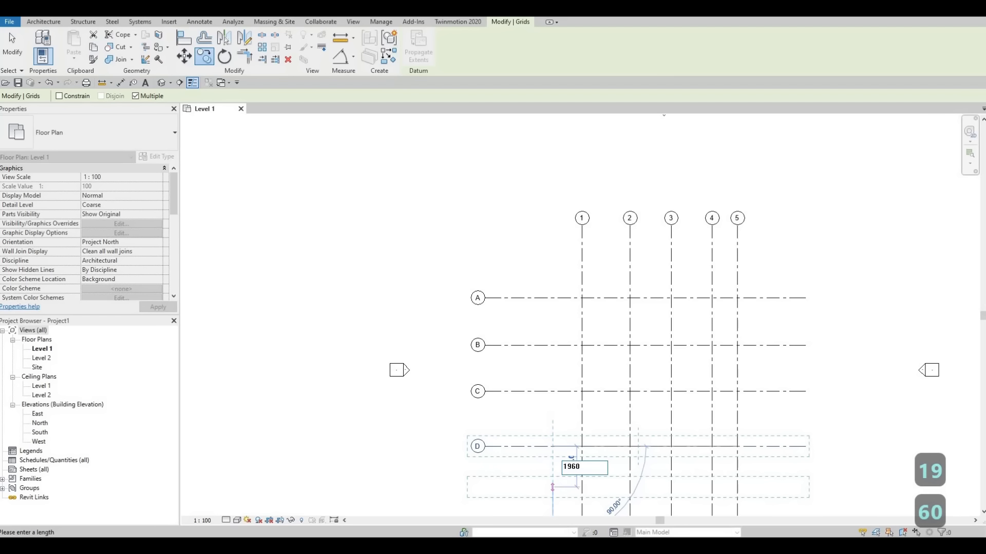
{"action": "key", "text": "Return"}
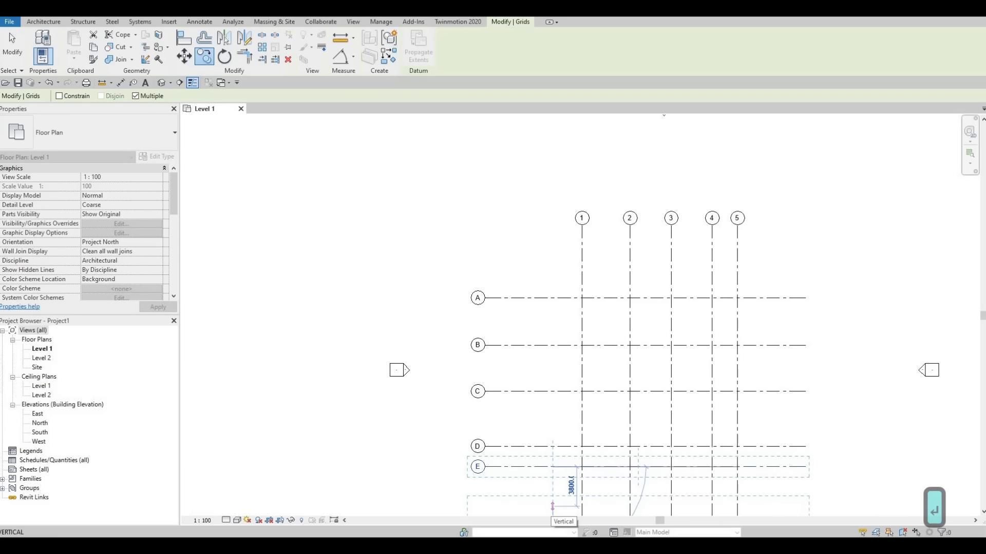
{"action": "type", "text": "35"}
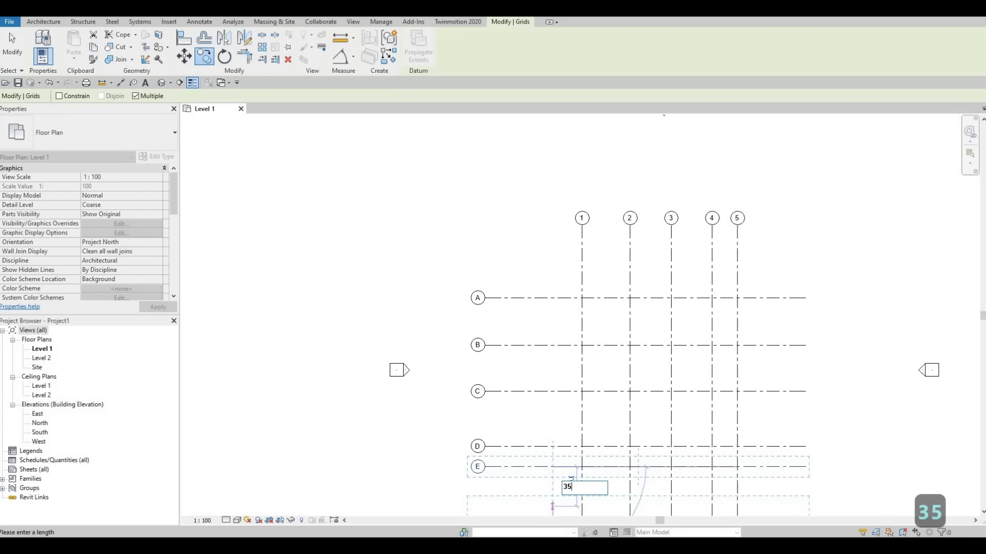
{"action": "type", "text": "65"}
{"action": "key", "text": "Return"}
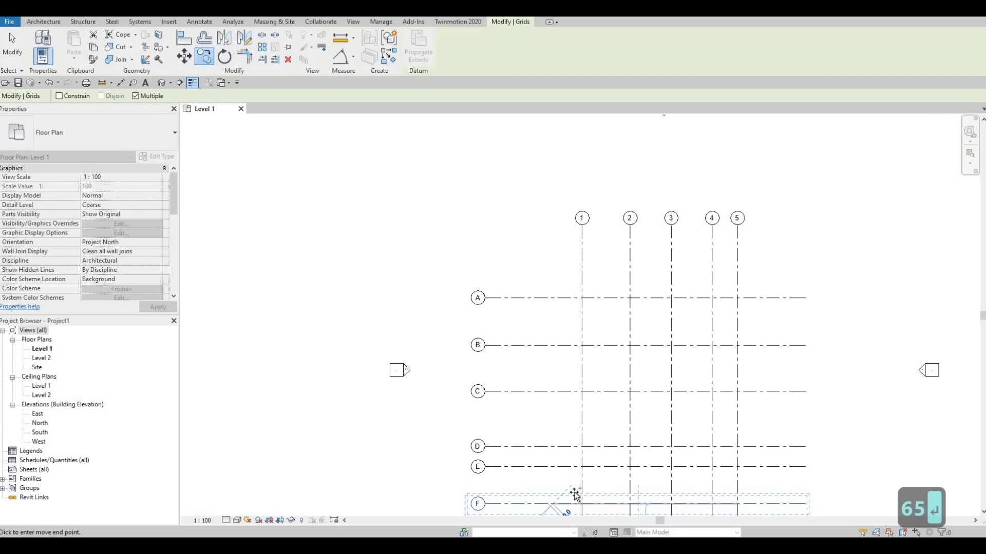
End the multiple copy of the horizontal grid lines.
{"action": "key", "text": "Escape"}
{"action": "key", "text": "Escape"}
{"action": "middle_click_drag", "start_coordinate": [550, 411], "coordinate": [576, 422]}
{"action": "scroll", "coordinate": [576, 421], "scroll_direction": "down", "scroll_amount": 1}
{"action": "scroll", "coordinate": [618, 300], "scroll_direction": "down", "scroll_amount": 2}
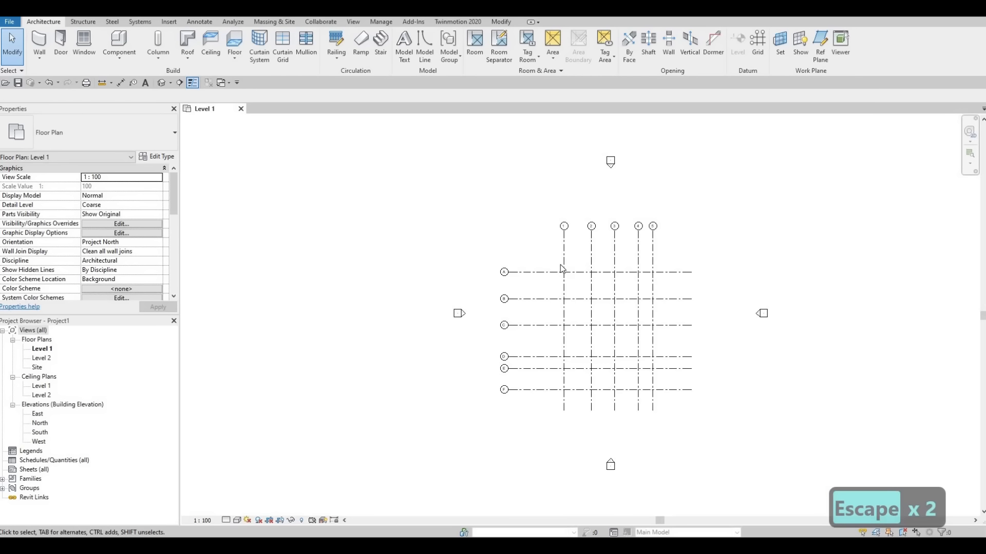
{"action": "left_click_drag", "start_coordinate": [462, 214], "coordinate": [710, 421]}
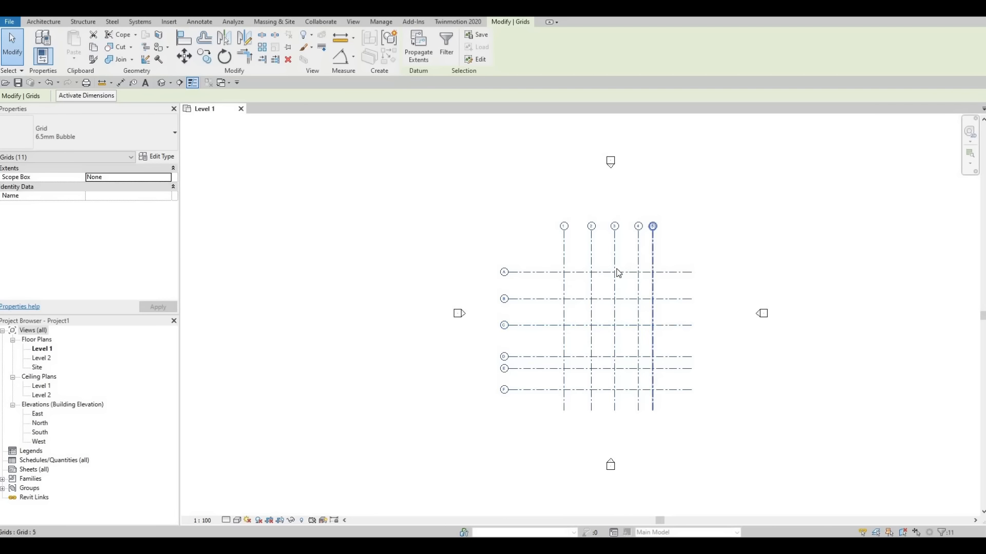
{"action": "key", "text": "Escape"}
{"action": "key", "text": "Escape"}
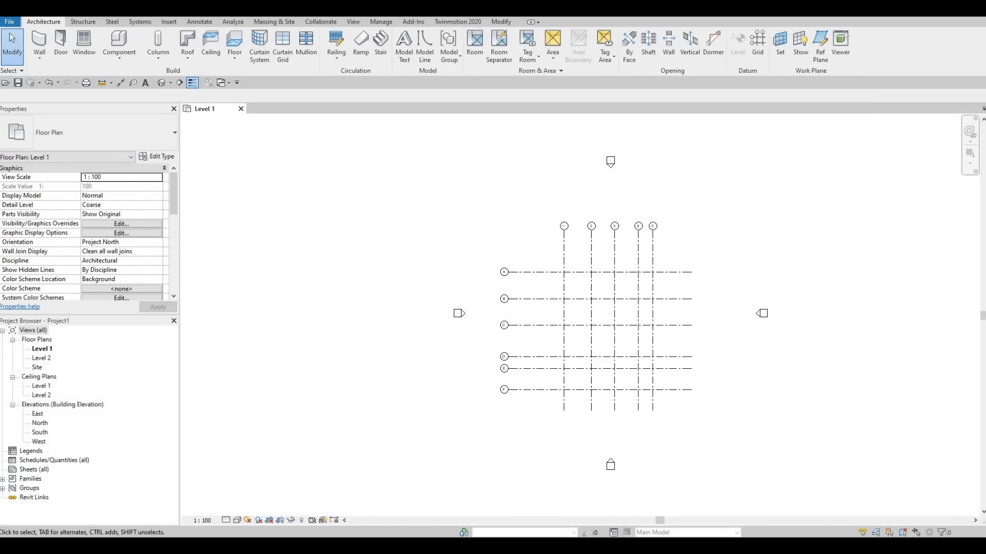
Add a continuous aligned dimension string across vertical grids 1 to 5, placed between the grid bubbles and grid A.
{"action": "left_click", "coordinate": [120, 82]}
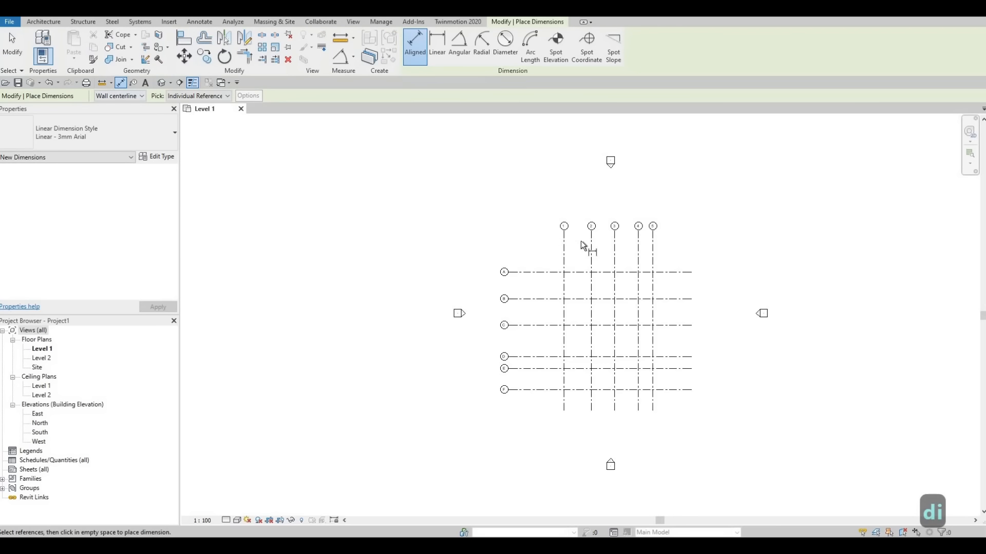
{"action": "scroll", "coordinate": [607, 240], "scroll_direction": "up", "scroll_amount": 5}
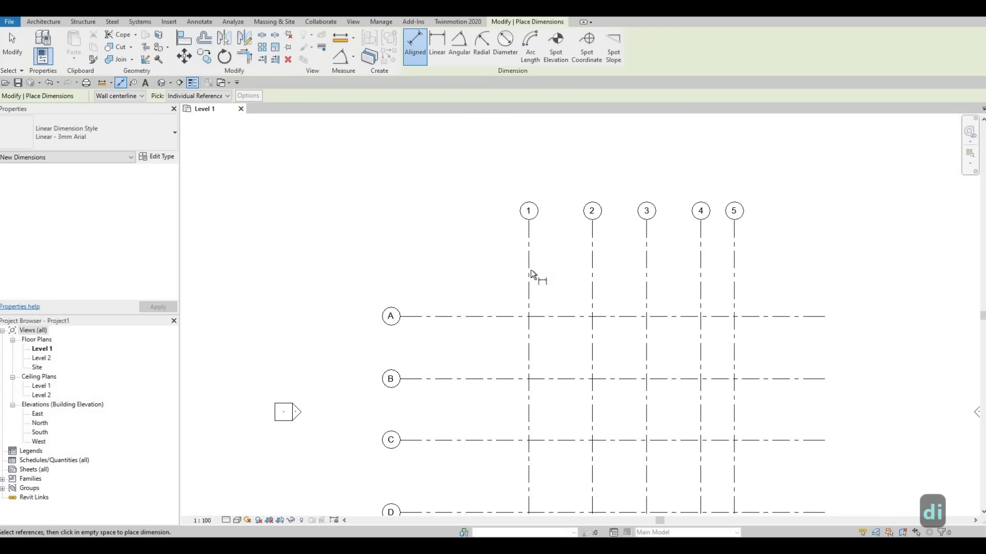
{"action": "left_click", "coordinate": [582, 266]}
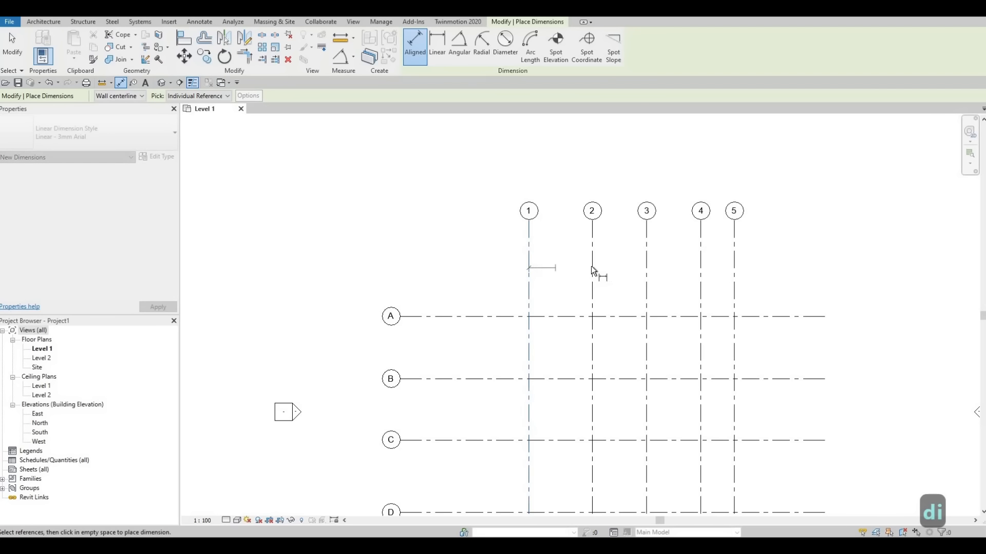
{"action": "left_click", "coordinate": [591, 267]}
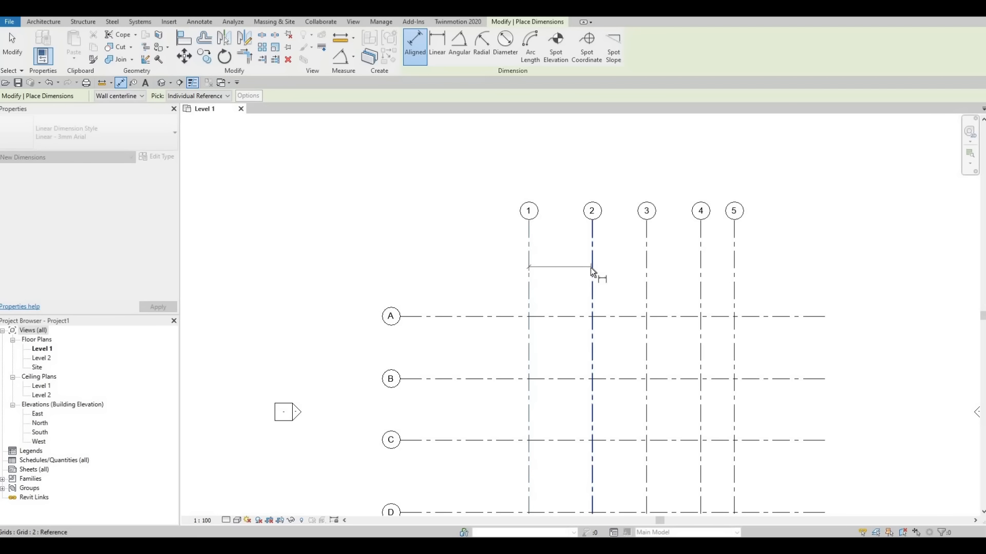
{"action": "left_click", "coordinate": [646, 269]}
{"action": "left_click", "coordinate": [699, 276]}
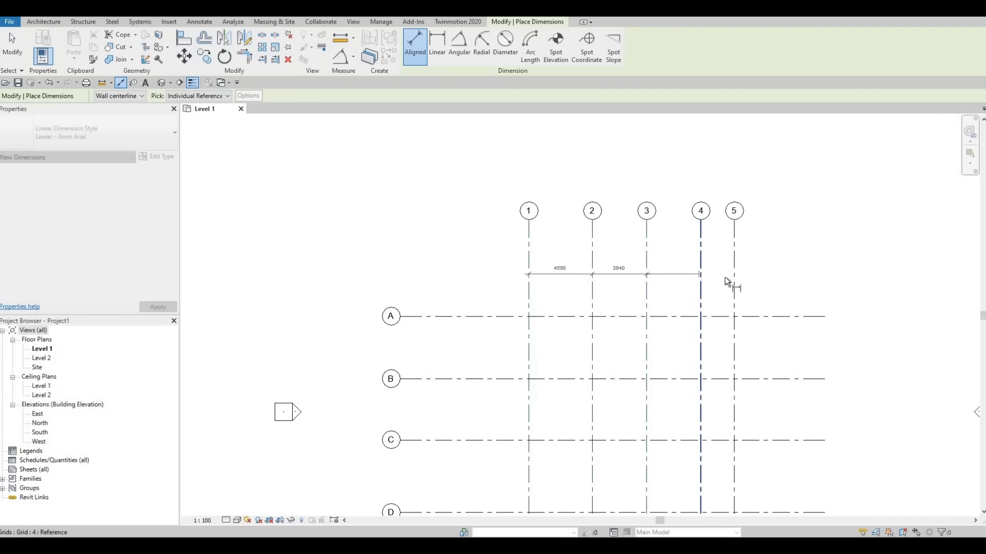
{"action": "left_click", "coordinate": [735, 280]}
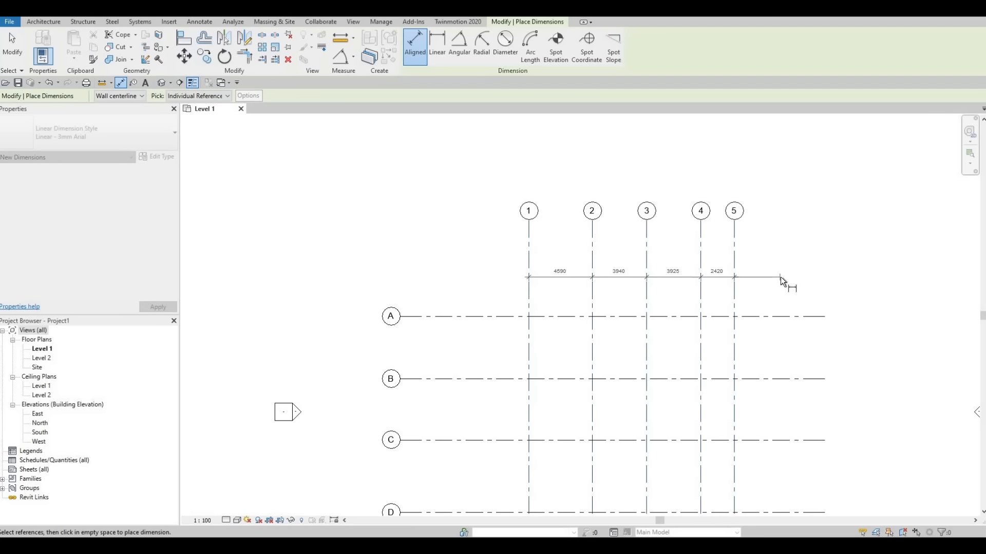
{"action": "left_click", "coordinate": [683, 280]}
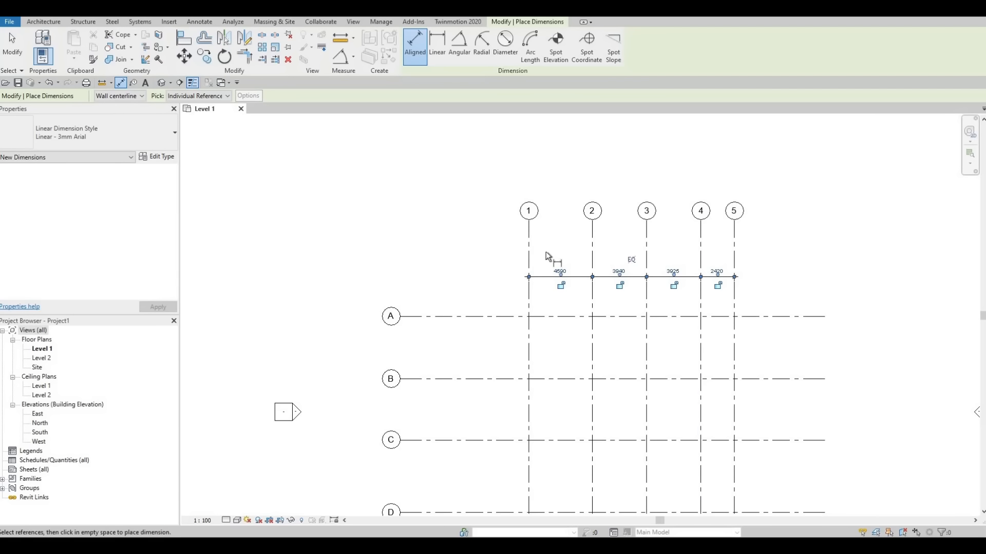
Add an overall aligned dimension from grid 1 to grid 5 above the dimension string.
{"action": "left_click", "coordinate": [530, 255]}
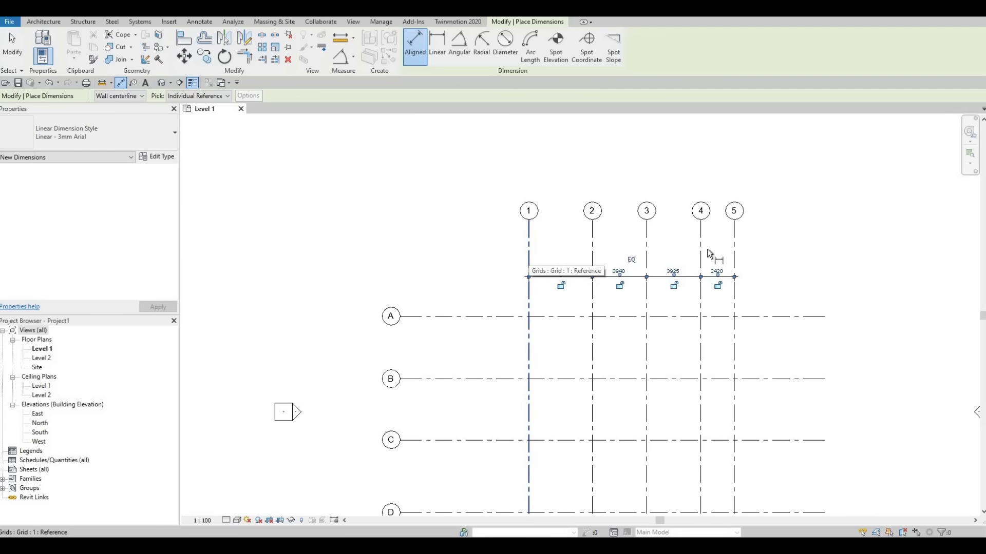
{"action": "left_click", "coordinate": [734, 257]}
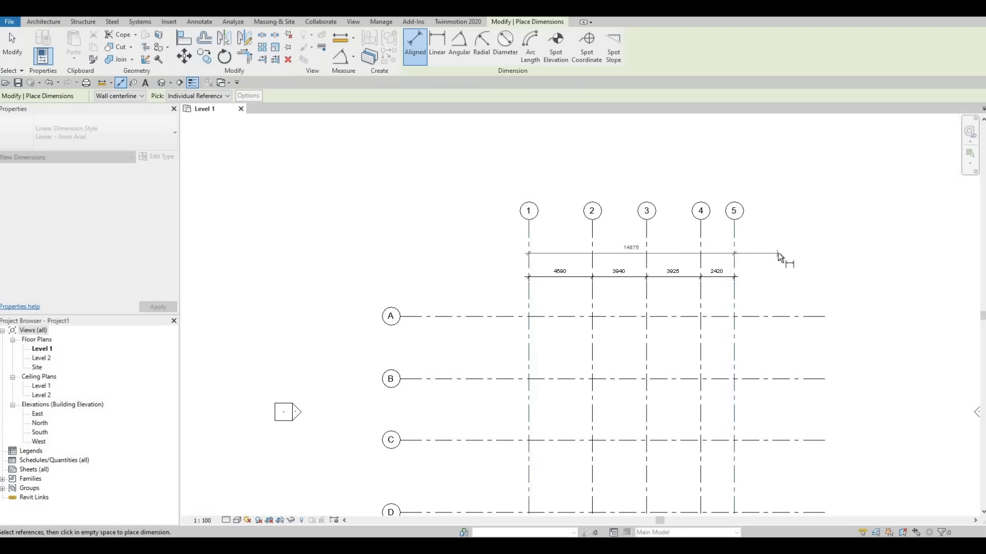
{"action": "left_click", "coordinate": [752, 262]}
Add a continuous aligned dimension string down horizontal grids A to F, just left of grid 1.
{"action": "middle_click_drag", "start_coordinate": [470, 314], "coordinate": [478, 237]}
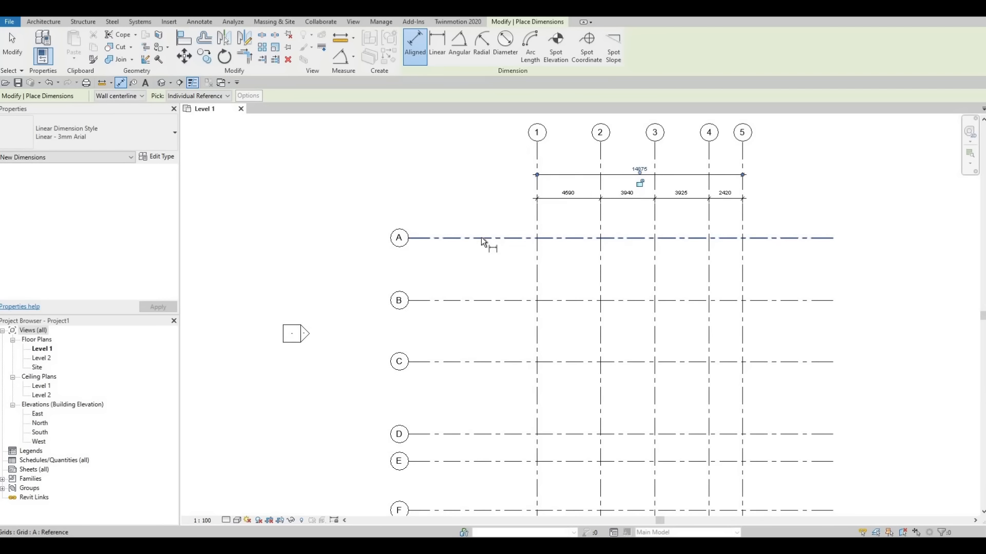
{"action": "left_click", "coordinate": [480, 237]}
{"action": "left_click", "coordinate": [500, 300]}
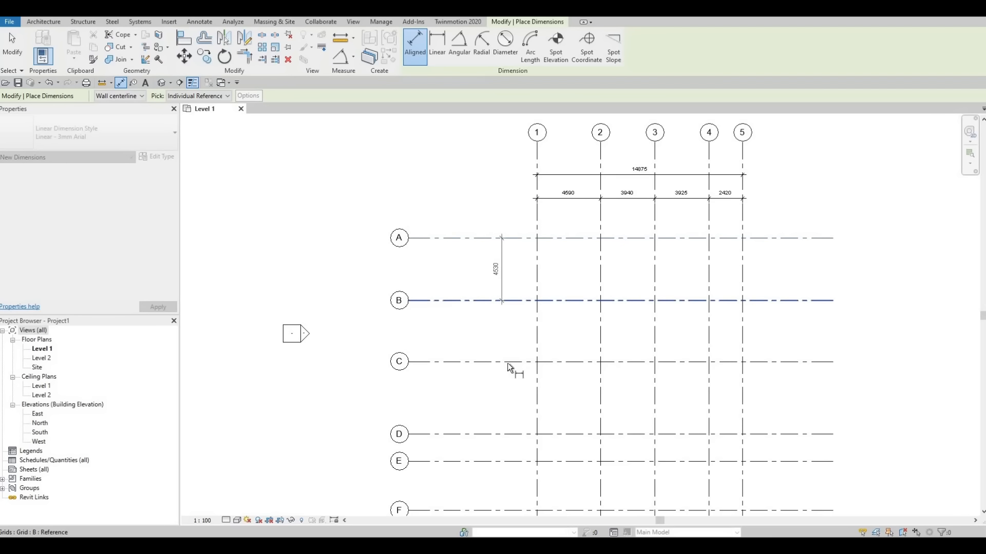
{"action": "left_click", "coordinate": [507, 362]}
{"action": "middle_click_drag", "start_coordinate": [506, 404], "coordinate": [507, 291]}
{"action": "left_click", "coordinate": [502, 318]}
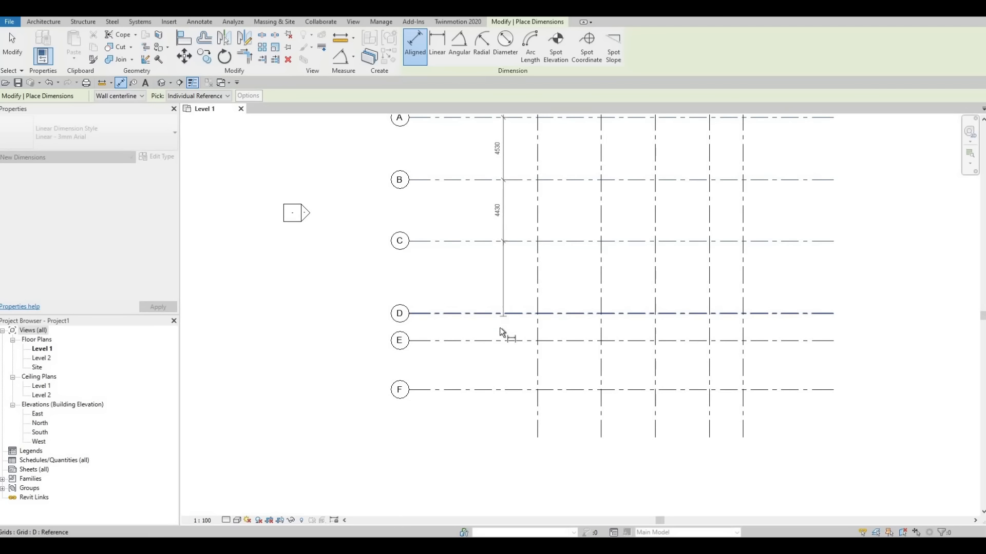
{"action": "left_click", "coordinate": [501, 386]}
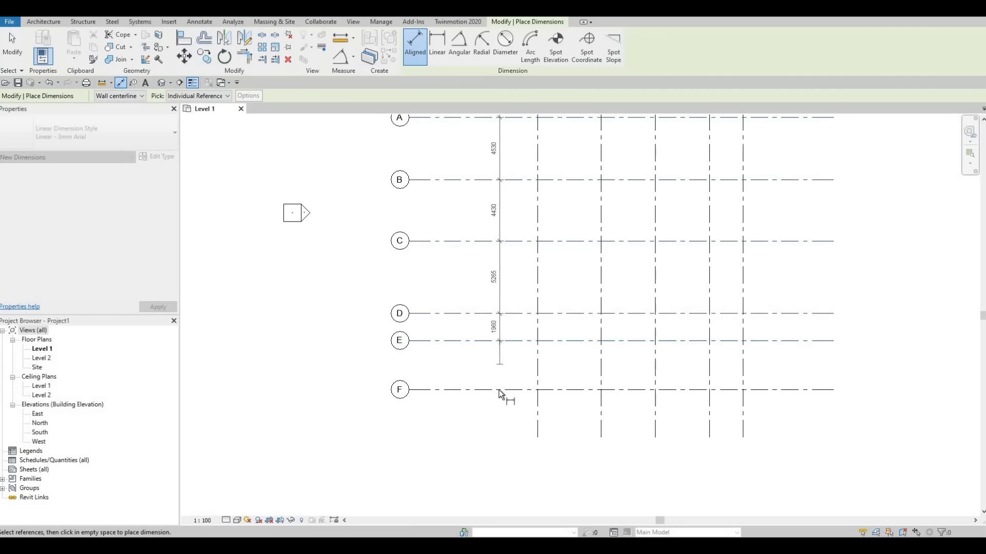
{"action": "left_click", "coordinate": [502, 393]}
Add an overall aligned dimension from grid A to grid F beside the vertical string and end dimensioning.
{"action": "left_click", "coordinate": [456, 174]}
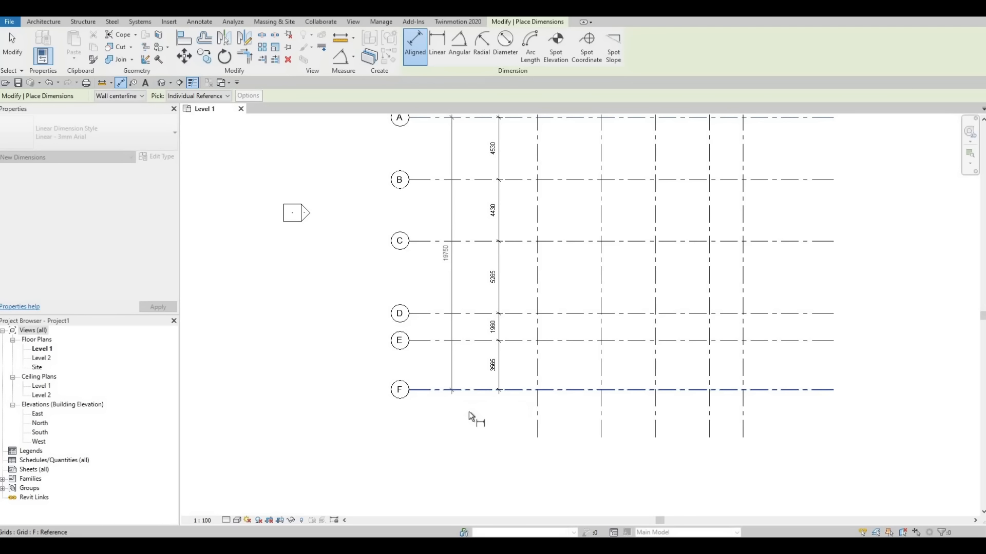
{"action": "left_click", "coordinate": [468, 393]}
{"action": "left_click", "coordinate": [468, 257]}
{"action": "key", "text": "Escape"}
{"action": "key", "text": "Escape"}
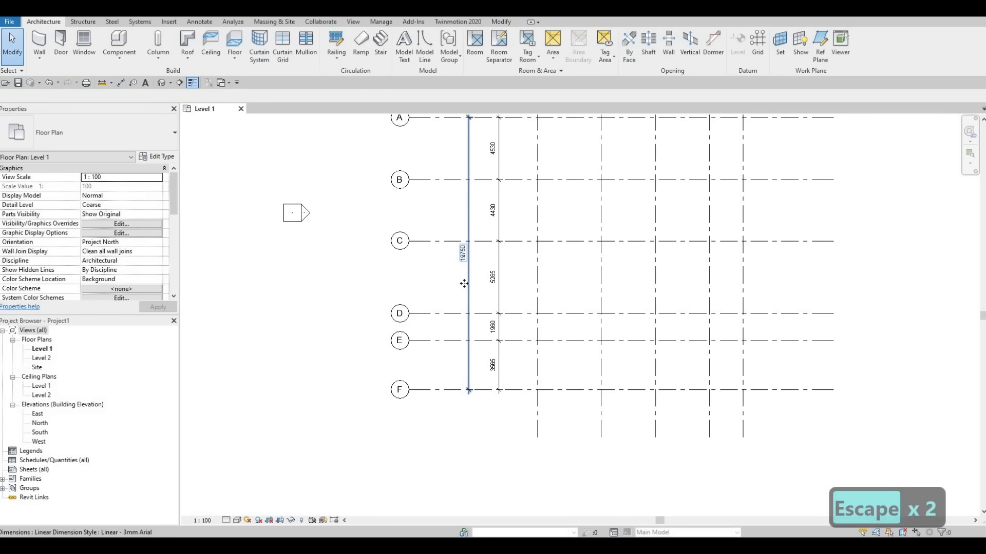
Shift the overall vertical dimension and the A to F dimension string closer to the left grid bubbles.
{"action": "left_click_drag", "start_coordinate": [470, 287], "coordinate": [455, 286]}
{"action": "left_click", "coordinate": [499, 281]}
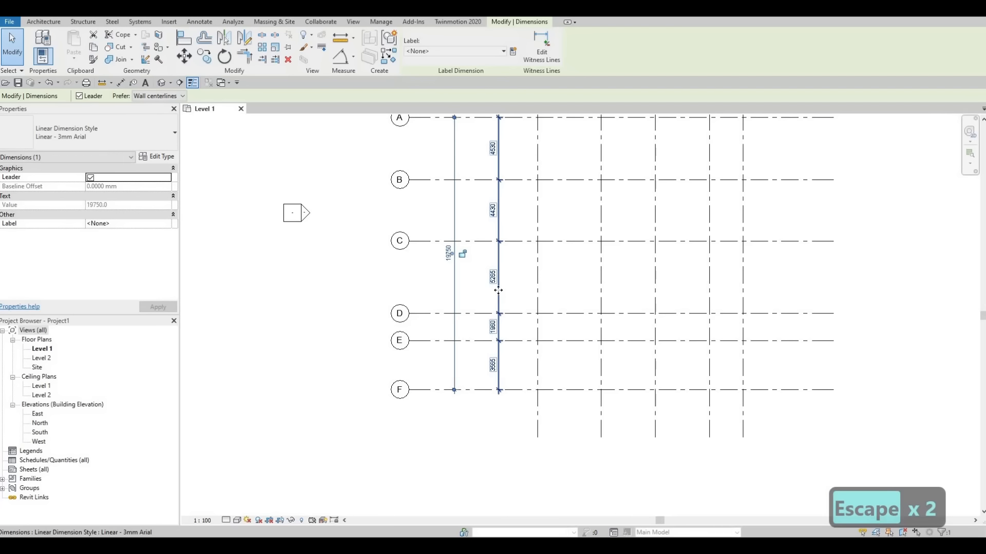
{"action": "left_click_drag", "start_coordinate": [481, 291], "coordinate": [467, 289]}
{"action": "key", "text": "Escape"}
{"action": "scroll", "coordinate": [534, 307], "scroll_direction": "down", "scroll_amount": 1}
{"action": "middle_click_drag", "start_coordinate": [568, 249], "coordinate": [565, 294]}
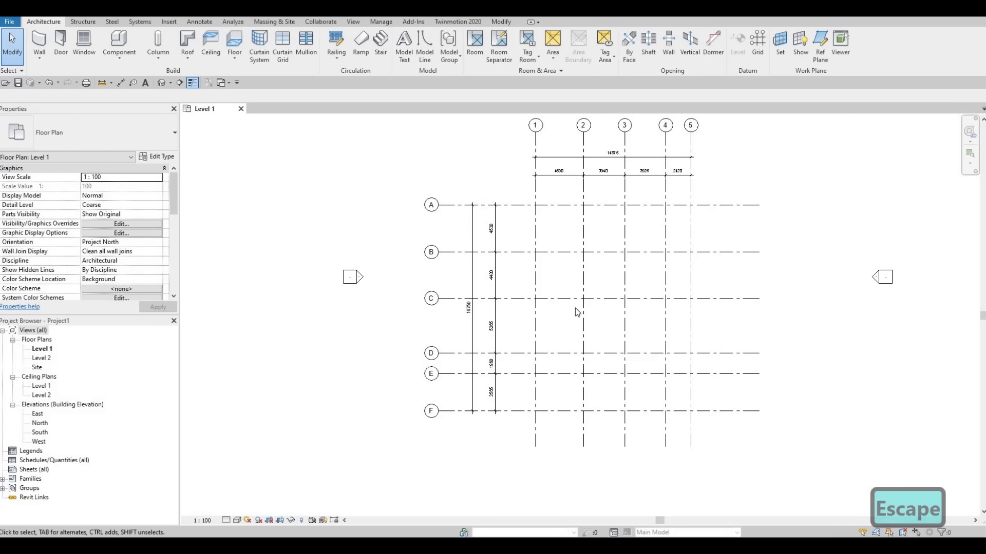
Show the grid bubbles at the right ends of horizontal grids A, B and C.
{"action": "scroll", "coordinate": [497, 231], "scroll_direction": "down", "scroll_amount": 1}
{"action": "middle_click_drag", "start_coordinate": [497, 231], "coordinate": [498, 275]}
{"action": "scroll", "coordinate": [498, 275], "scroll_direction": "down", "scroll_amount": 1}
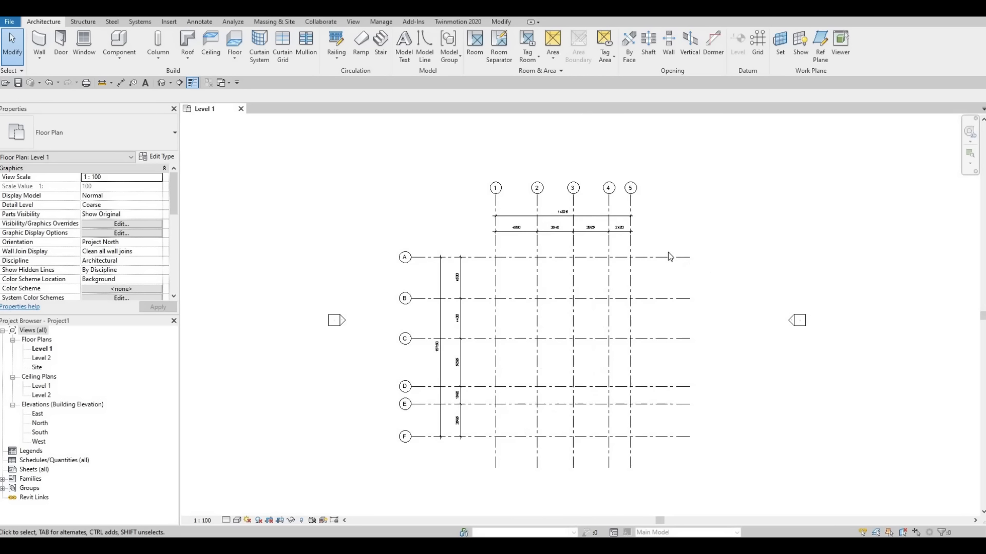
{"action": "scroll", "coordinate": [662, 246], "scroll_direction": "up", "scroll_amount": 2}
{"action": "left_click", "coordinate": [656, 241]}
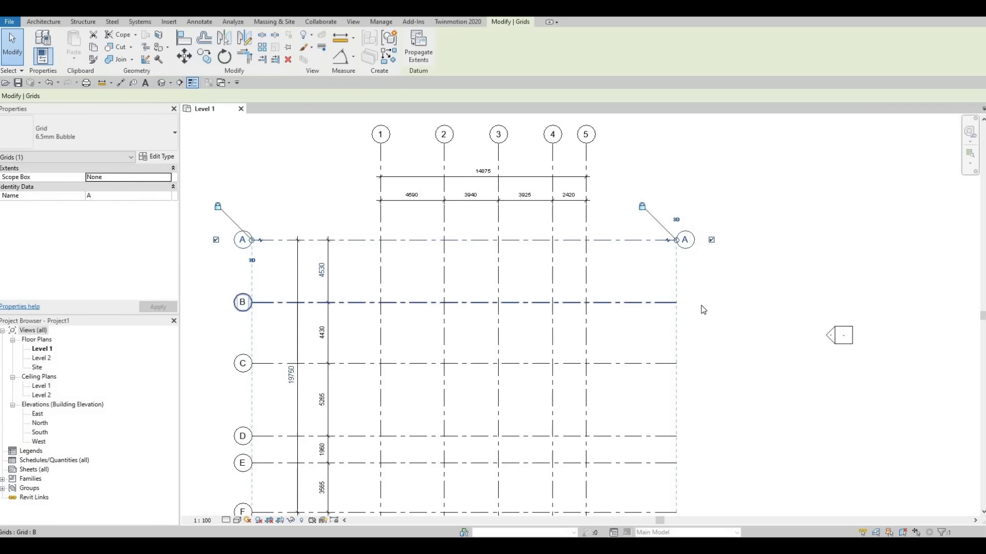
{"action": "left_click", "coordinate": [652, 302]}
{"action": "middle_click_drag", "start_coordinate": [644, 278], "coordinate": [638, 178]}
{"action": "left_click", "coordinate": [659, 265]}
{"action": "left_click", "coordinate": [706, 264]}
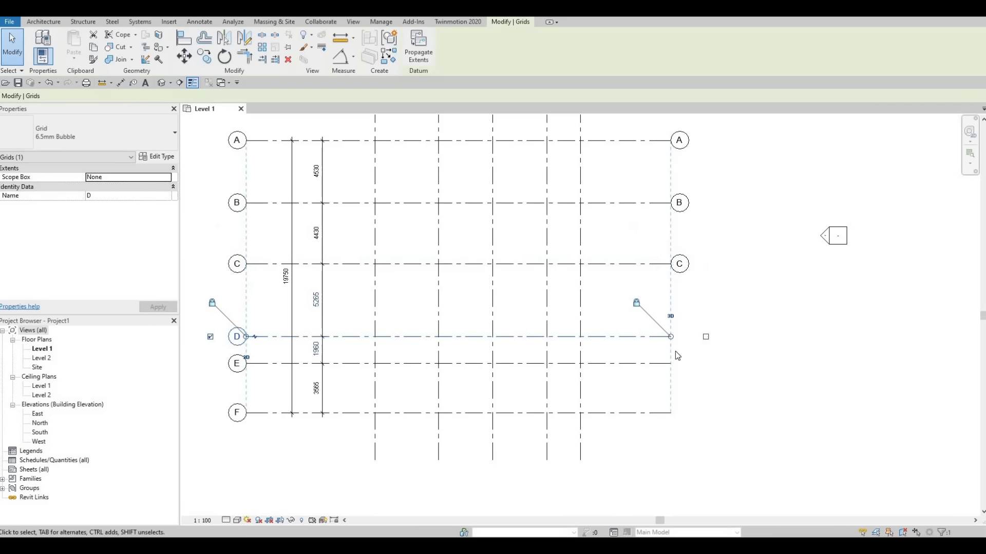
Show the grid bubbles at the right ends of horizontal grids D, E and F.
{"action": "left_click", "coordinate": [653, 364]}
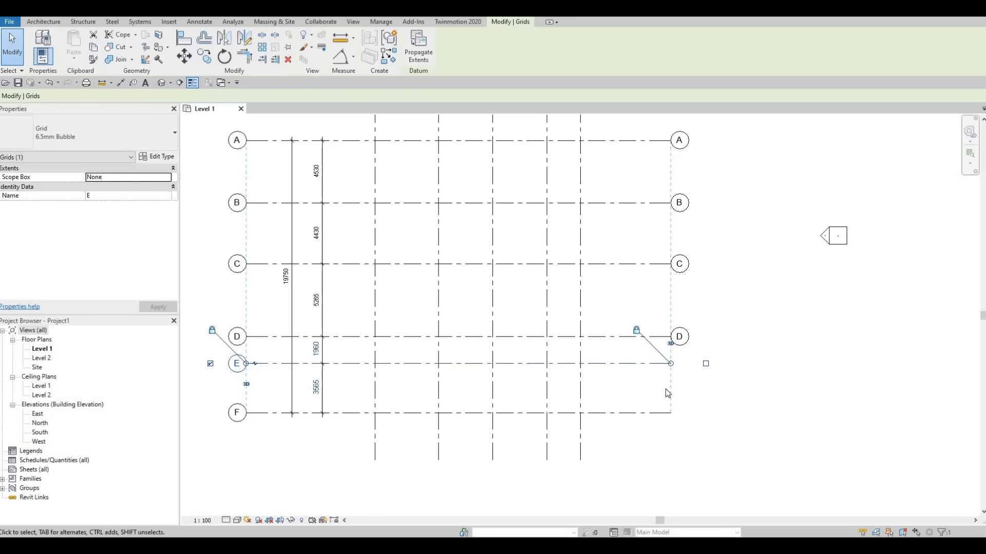
{"action": "left_click", "coordinate": [706, 363]}
{"action": "left_click", "coordinate": [642, 413]}
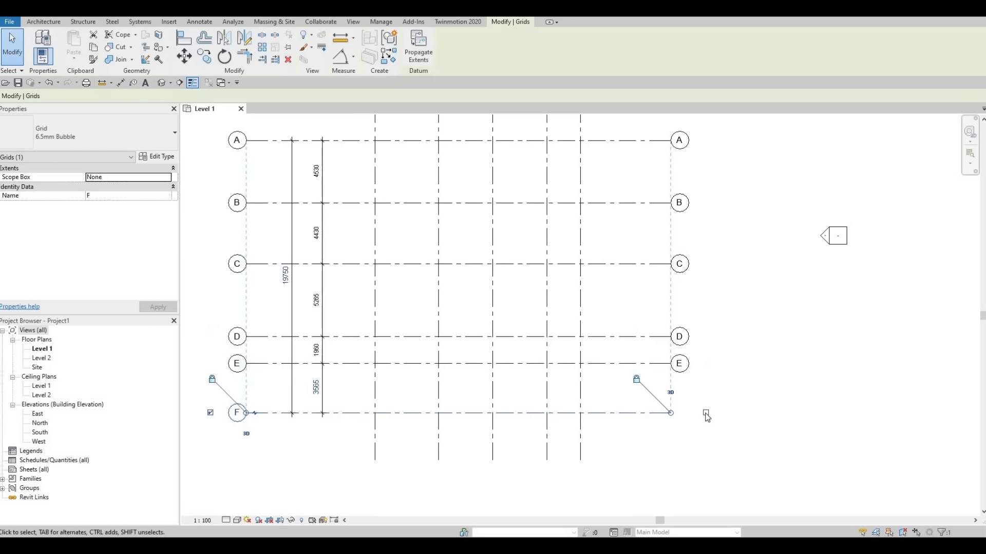
{"action": "left_click", "coordinate": [705, 412]}
Show the grid bubbles at the lower ends of vertical grids 1 to 5.
{"action": "middle_click_drag", "start_coordinate": [378, 447], "coordinate": [502, 346]}
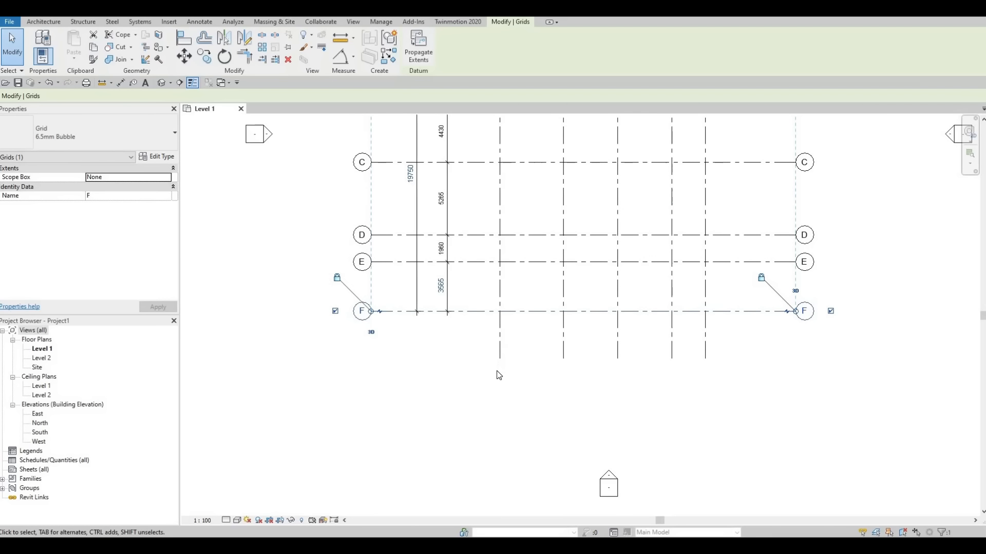
{"action": "key", "text": "Escape"}
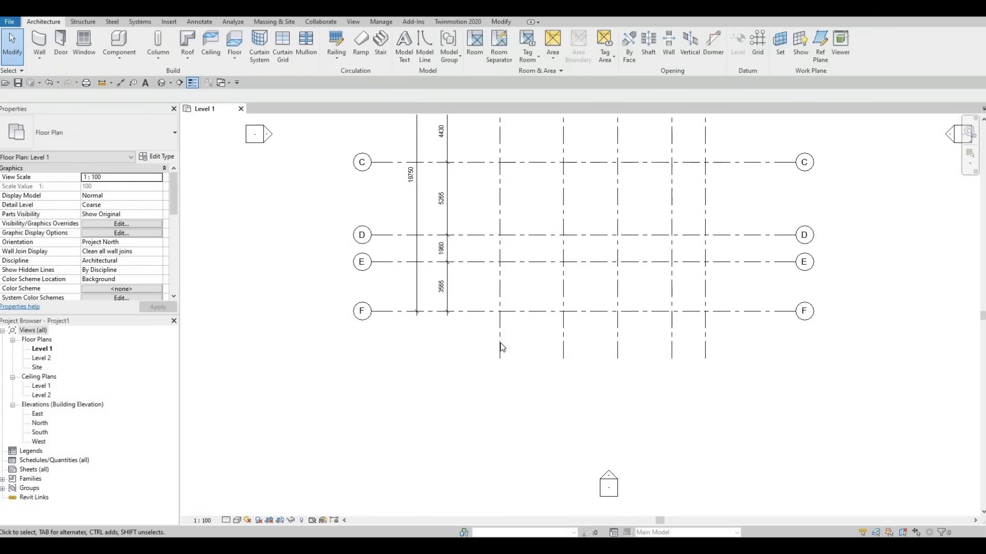
{"action": "left_click", "coordinate": [501, 393]}
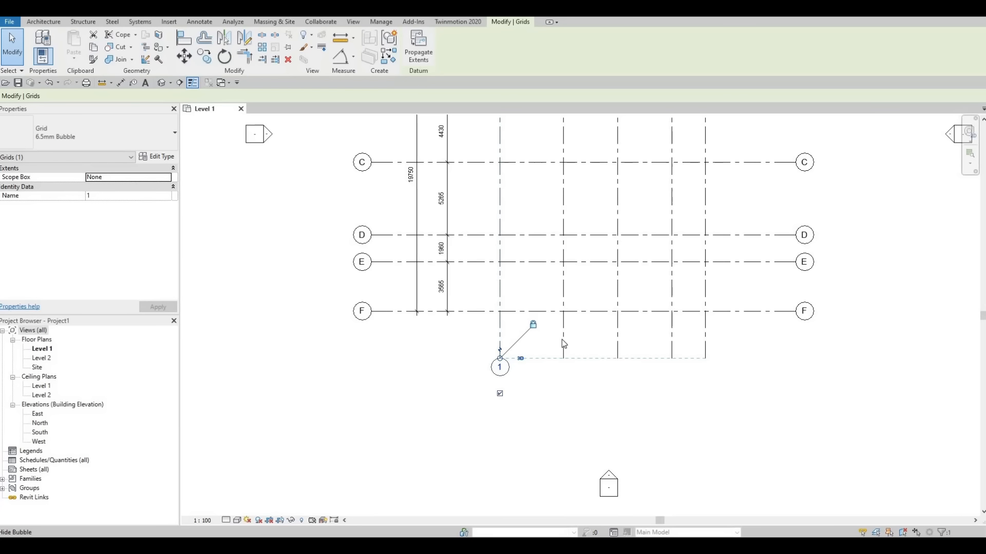
{"action": "left_click", "coordinate": [561, 394]}
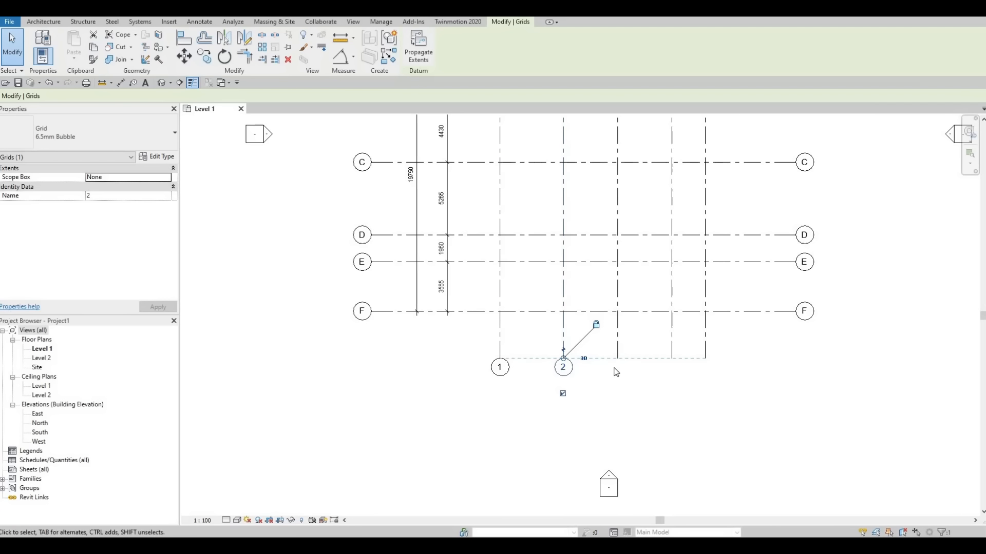
{"action": "left_click", "coordinate": [618, 395]}
{"action": "left_click", "coordinate": [673, 397]}
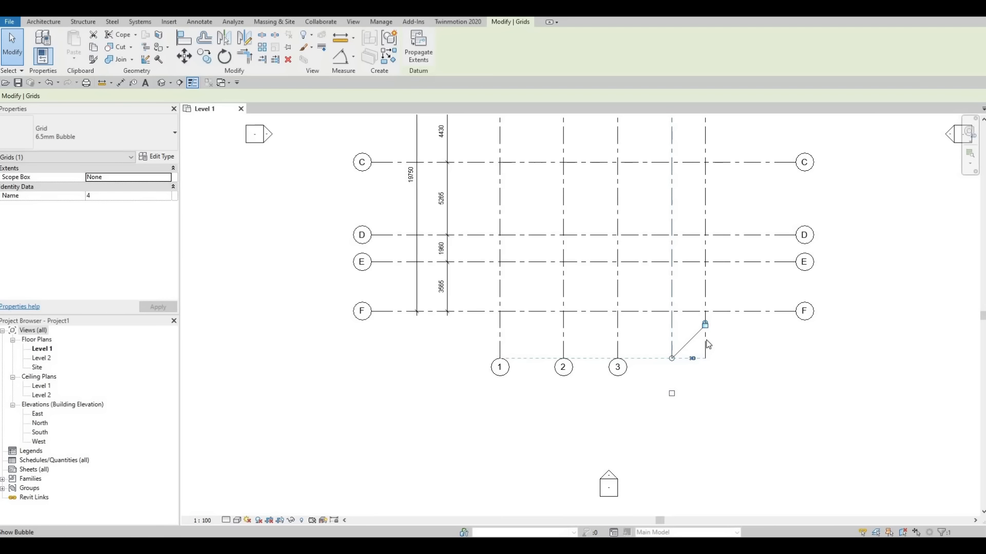
{"action": "left_click", "coordinate": [705, 397]}
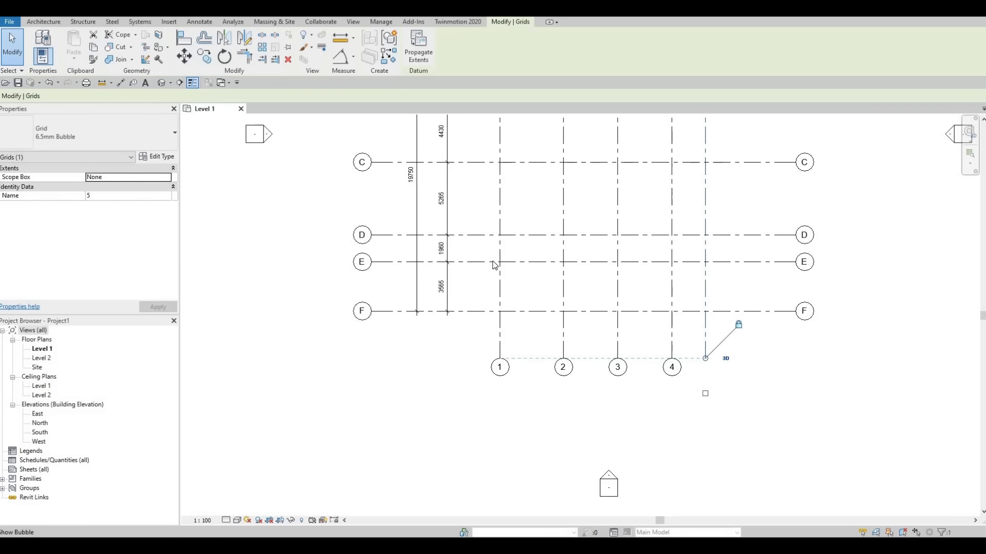
Shorten horizontal grids A to F at their right ends, bringing those bubbles closer to vertical grid 5.
{"action": "scroll", "coordinate": [524, 339], "scroll_direction": "down", "scroll_amount": 2}
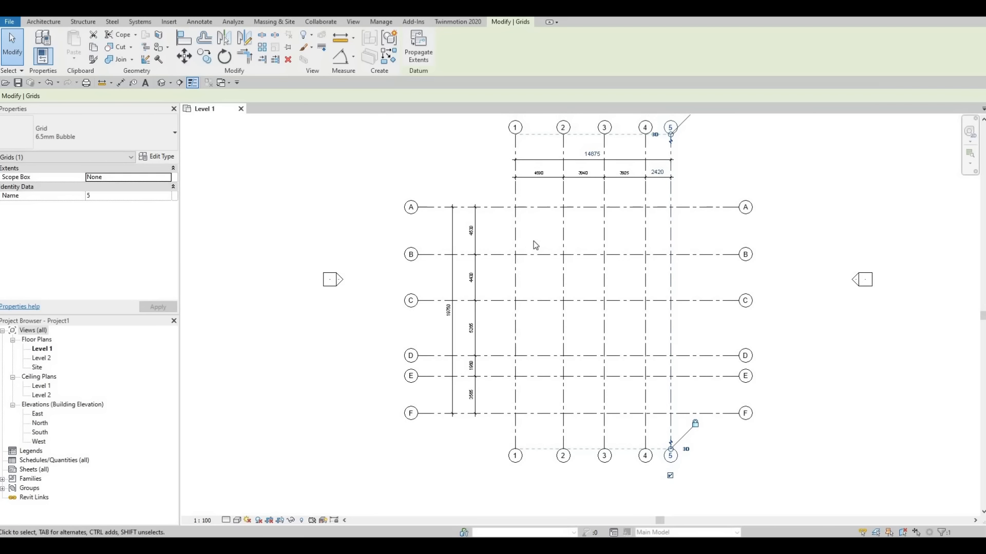
{"action": "scroll", "coordinate": [713, 213], "scroll_direction": "up", "scroll_amount": 1}
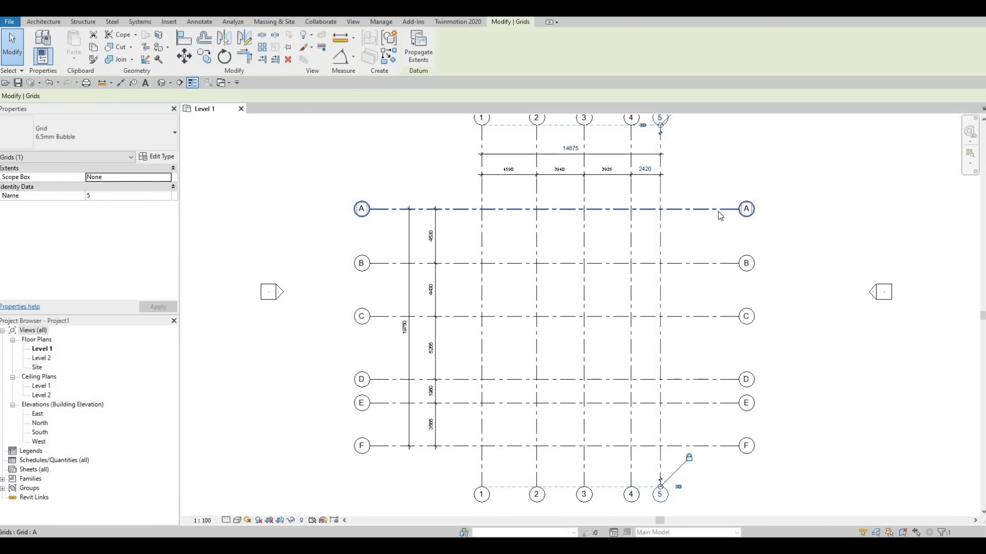
{"action": "left_click", "coordinate": [721, 214]}
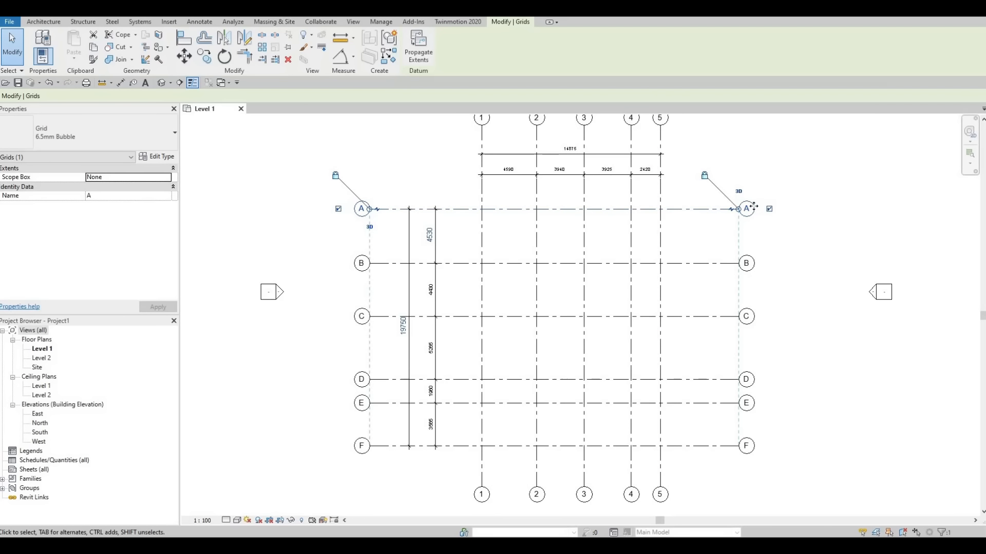
{"action": "scroll", "coordinate": [753, 205], "scroll_direction": "up", "scroll_amount": 5}
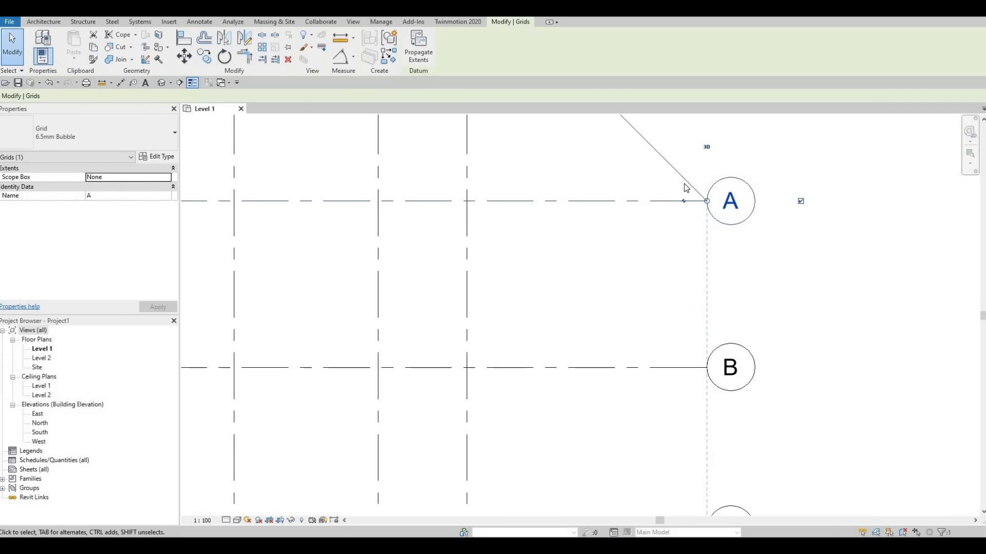
{"action": "scroll", "coordinate": [686, 187], "scroll_direction": "down", "scroll_amount": 5}
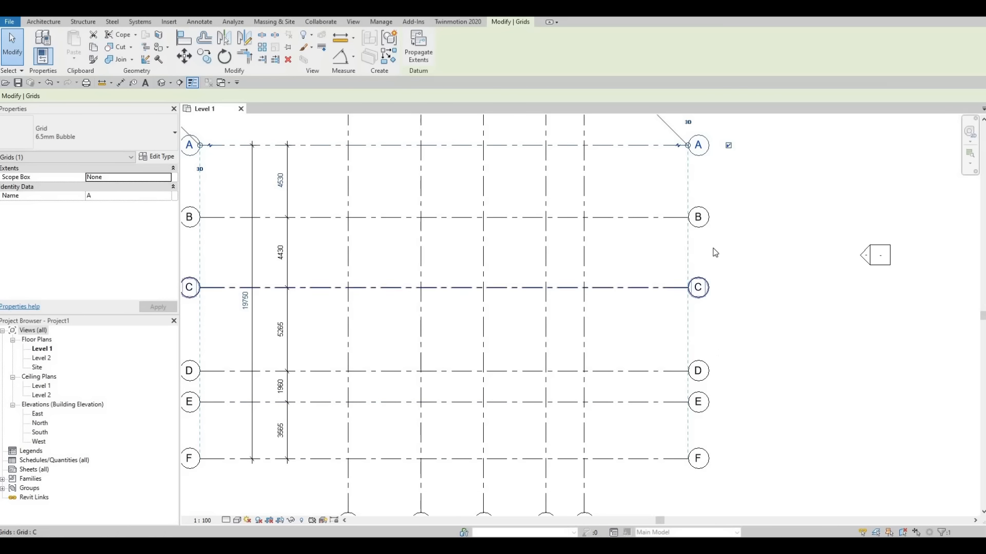
{"action": "middle_click_drag", "start_coordinate": [715, 352], "coordinate": [737, 443]}
{"action": "scroll", "coordinate": [709, 237], "scroll_direction": "up", "scroll_amount": 5}
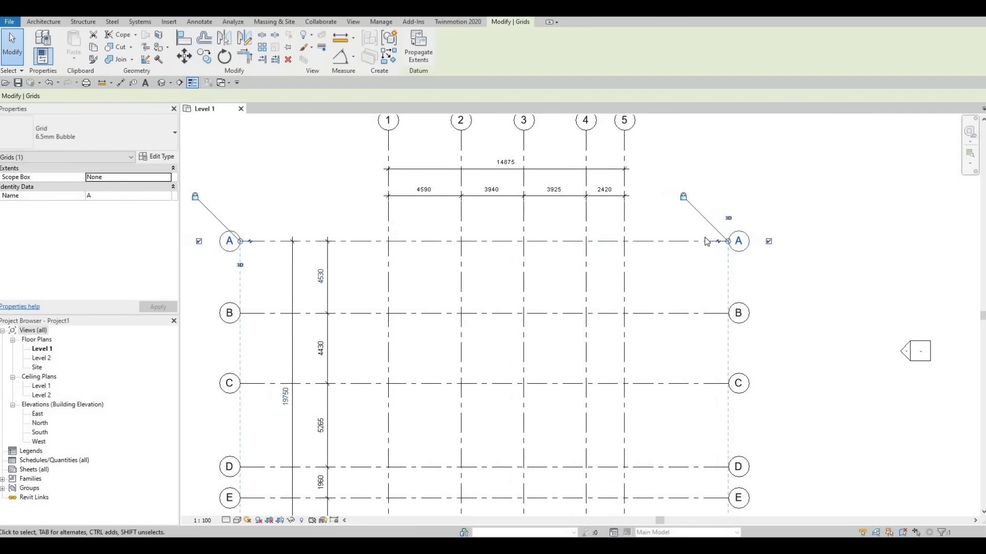
{"action": "left_click_drag", "start_coordinate": [708, 240], "coordinate": [590, 255]}
{"action": "scroll", "coordinate": [595, 257], "scroll_direction": "down", "scroll_amount": 5}
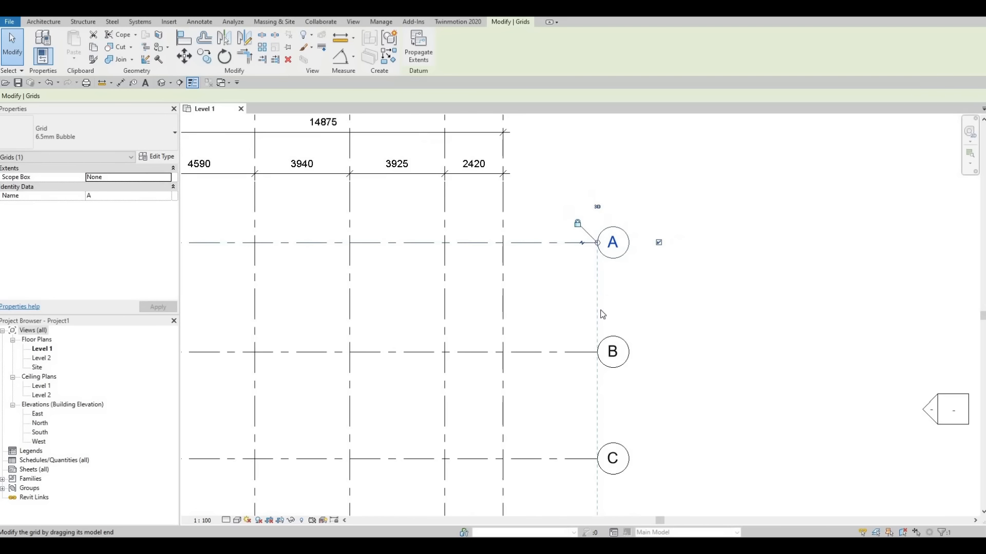
{"action": "scroll", "coordinate": [611, 323], "scroll_direction": "down", "scroll_amount": 2}
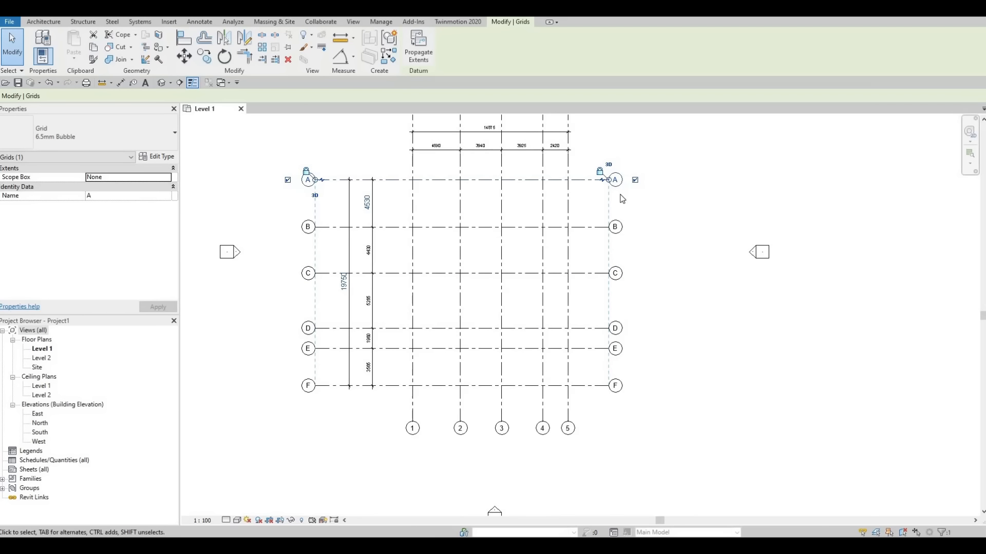
Pull the right bubbles of grids A to F slightly further in toward grid 5 and deselect the grid.
{"action": "scroll", "coordinate": [620, 193], "scroll_direction": "up", "scroll_amount": 4}
{"action": "scroll", "coordinate": [625, 200], "scroll_direction": "down", "scroll_amount": 1}
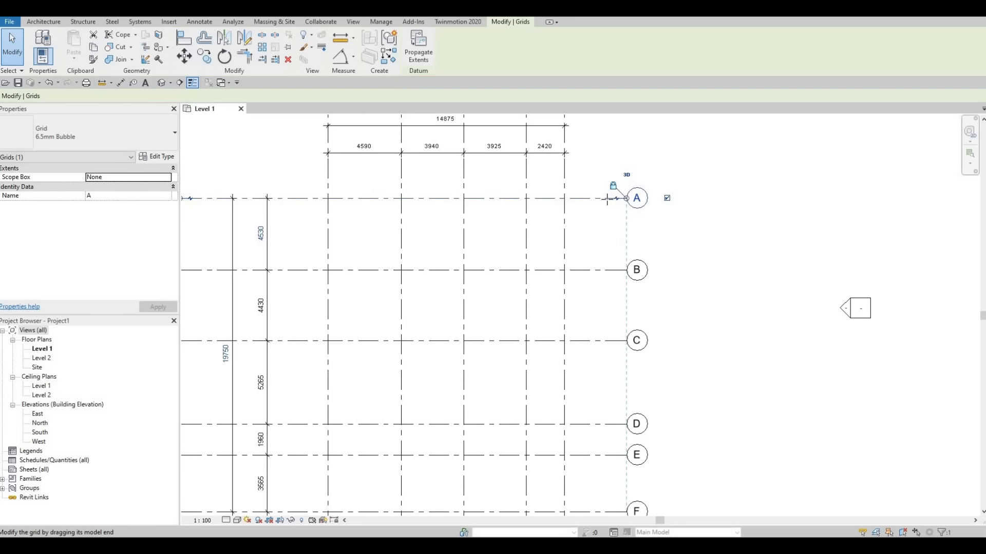
{"action": "left_click_drag", "start_coordinate": [607, 201], "coordinate": [613, 206]}
{"action": "scroll", "coordinate": [686, 229], "scroll_direction": "down", "scroll_amount": 3}
{"action": "scroll", "coordinate": [706, 277], "scroll_direction": "up", "scroll_amount": 1}
{"action": "scroll", "coordinate": [716, 275], "scroll_direction": "down", "scroll_amount": 1}
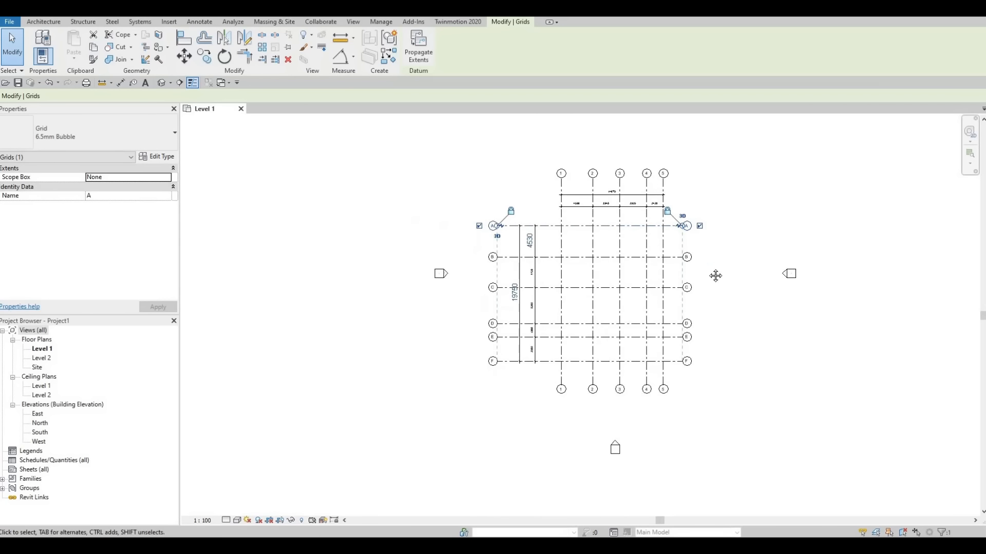
{"action": "scroll", "coordinate": [716, 276], "scroll_direction": "down", "scroll_amount": 1}
{"action": "key", "text": "Escape"}
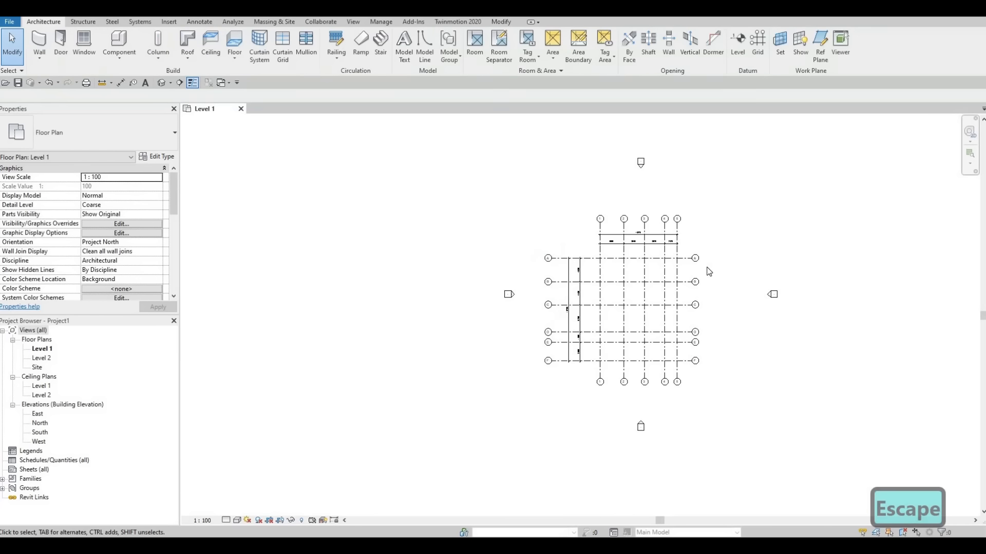
{"action": "key", "text": "Escape"}
{"action": "scroll", "coordinate": [683, 307], "scroll_direction": "up", "scroll_amount": 1}
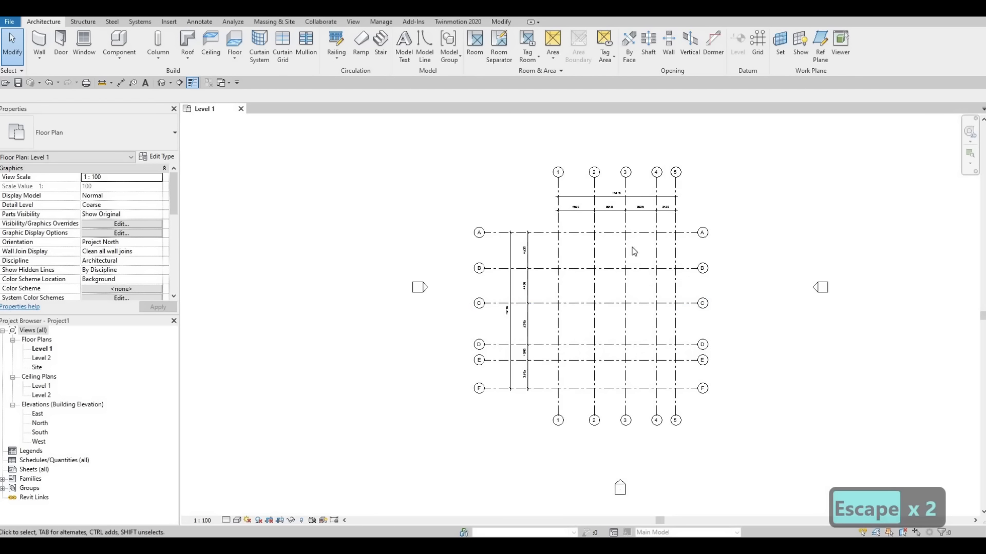
{"action": "middle_click_drag", "start_coordinate": [630, 246], "coordinate": [631, 265]}
{"action": "scroll", "coordinate": [603, 266], "scroll_direction": "up", "scroll_amount": 1}
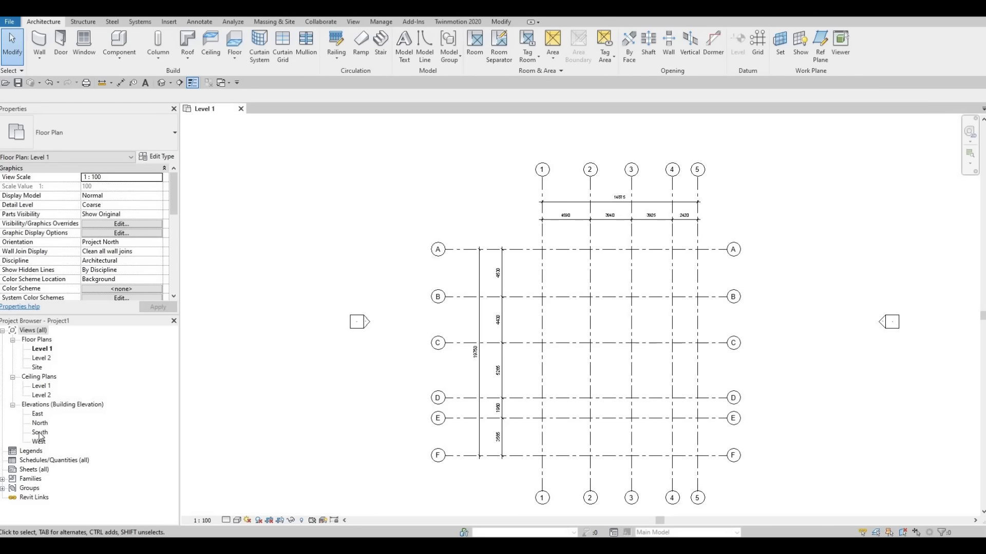
Collapse the ceiling plan views in the project's view list and open the South building elevation.
{"action": "left_click", "coordinate": [11, 377]}
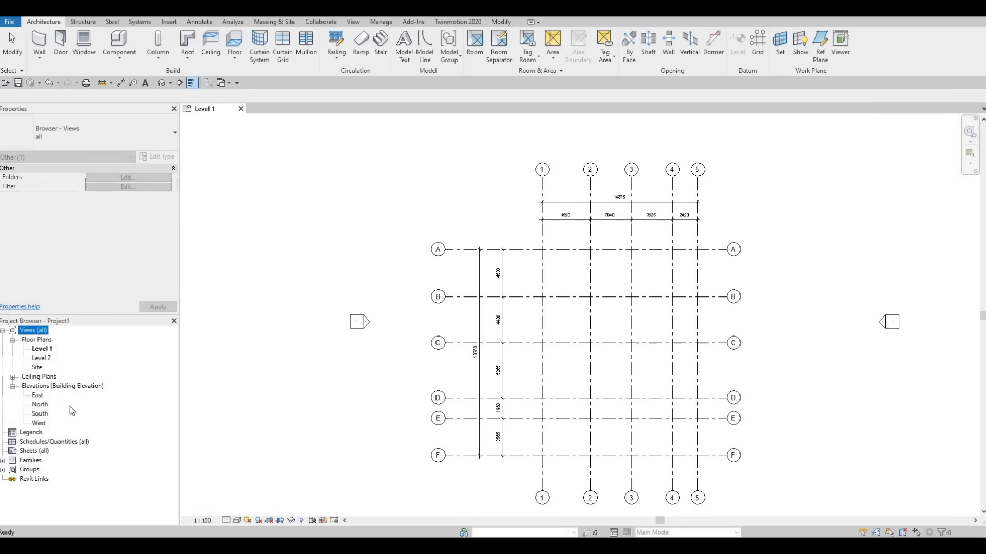
{"action": "double_click", "coordinate": [41, 415]}
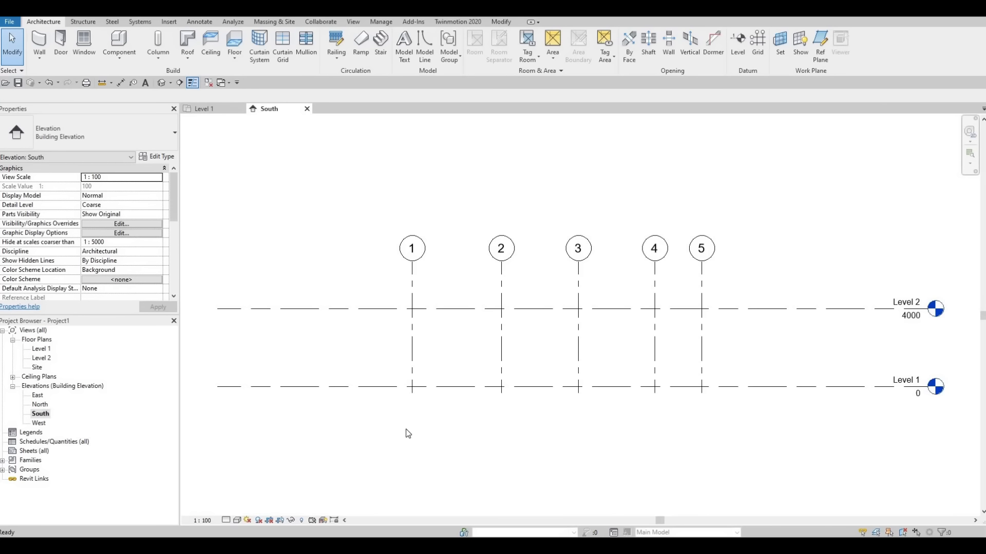
{"action": "scroll", "coordinate": [542, 345], "scroll_direction": "down", "scroll_amount": 1}
{"action": "mouse_move", "coordinate": [542, 344]}
{"action": "middle_mouse_down"}
{"action": "mouse_move", "coordinate": [555, 318]}
{"action": "mouse_move", "coordinate": [531, 326]}
{"action": "middle_mouse_up"}
{"action": "scroll", "coordinate": [531, 326], "scroll_direction": "down", "scroll_amount": 2}
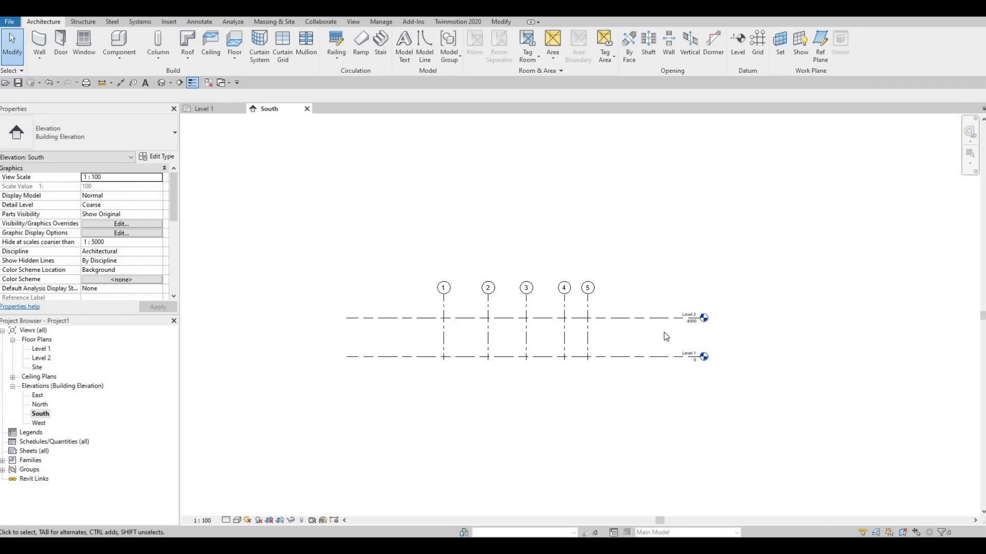
{"action": "scroll", "coordinate": [554, 317], "scroll_direction": "up", "scroll_amount": 3}
{"action": "middle_click_drag", "start_coordinate": [727, 382], "coordinate": [771, 369]}
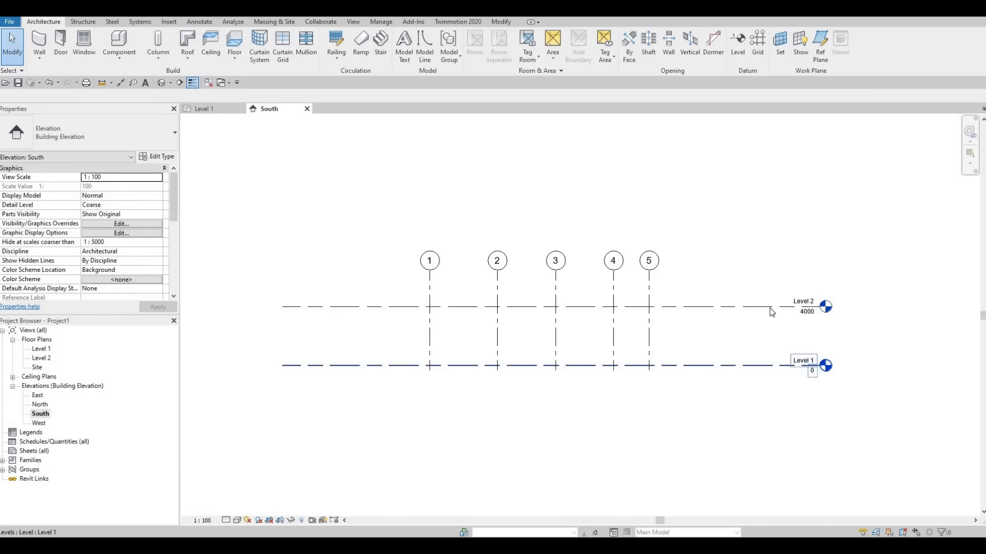
Rename Level 1 as GROUND FLOOR in the South elevation and rename its corresponding views too.
{"action": "left_click", "coordinate": [807, 363]}
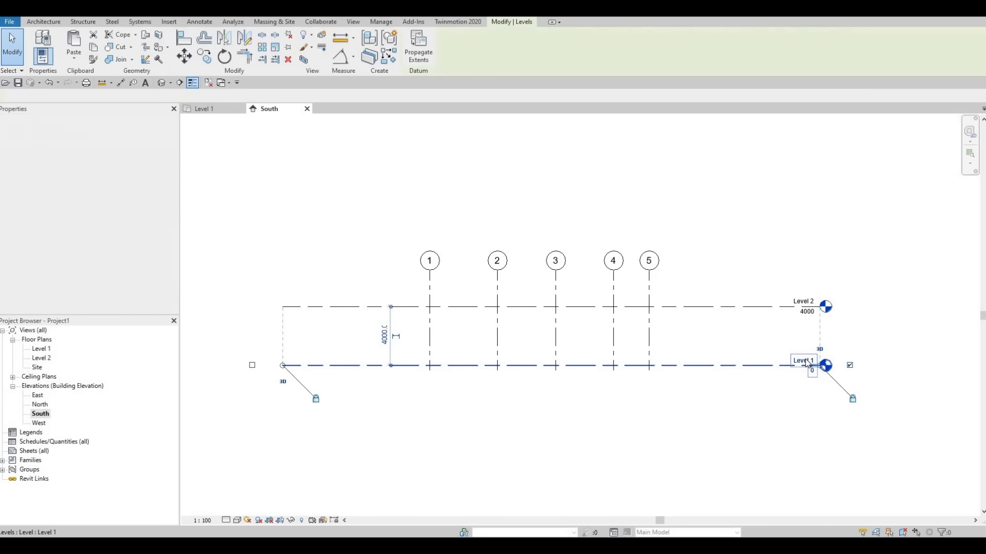
{"action": "scroll", "coordinate": [791, 363], "scroll_direction": "up", "scroll_amount": 3}
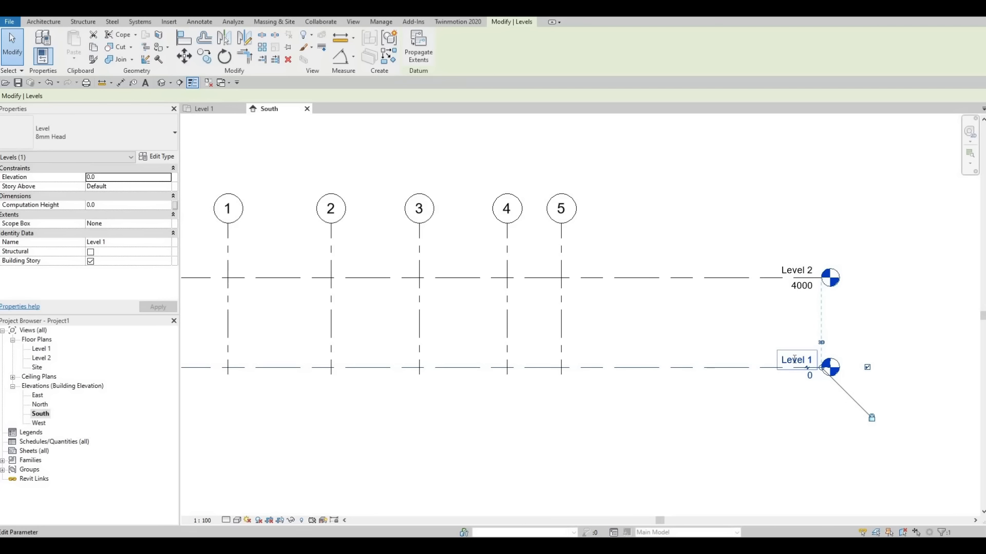
{"action": "left_click", "coordinate": [795, 360]}
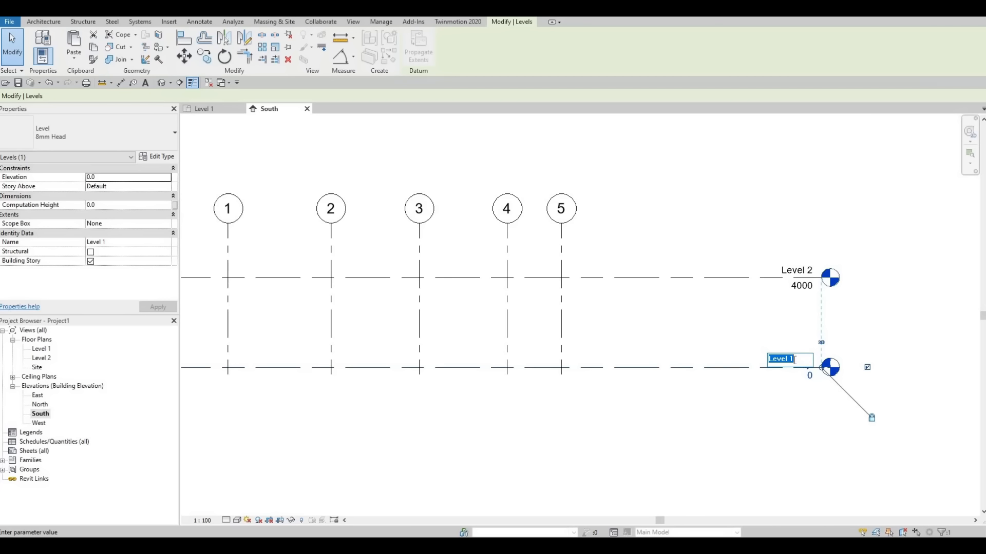
{"action": "type", "text": "G"}
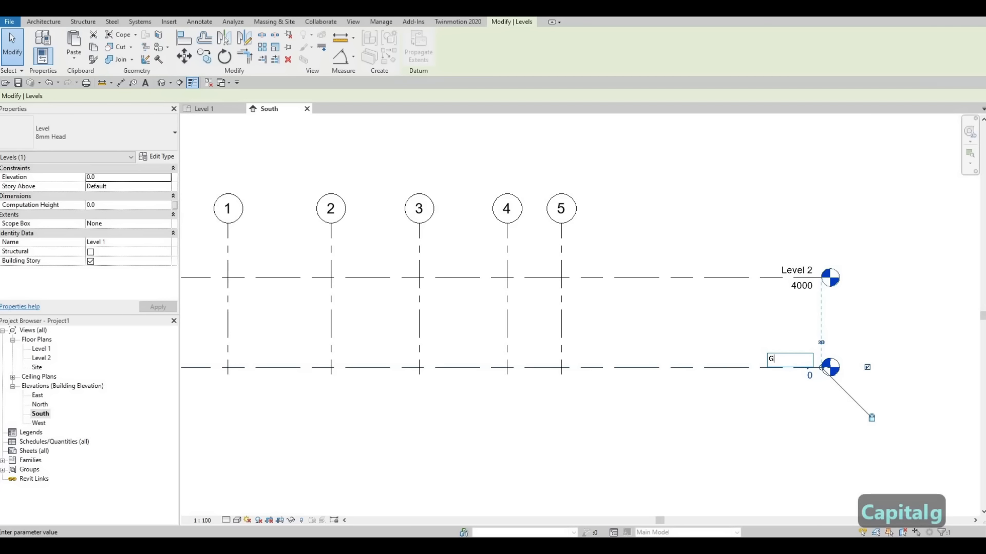
{"action": "type", "text": "ROUND"}
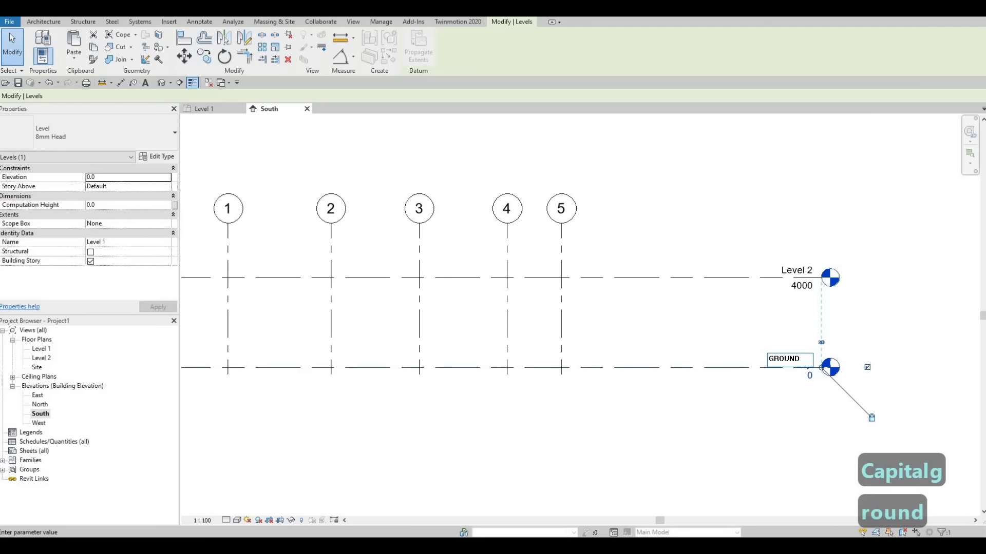
{"action": "type", "text": " FLOOR"}
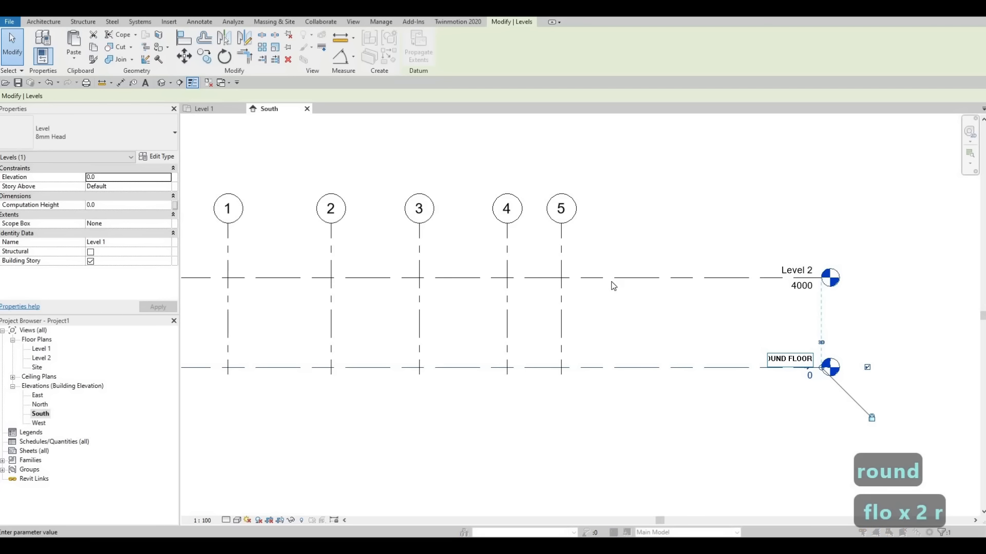
{"action": "key", "text": "Return"}
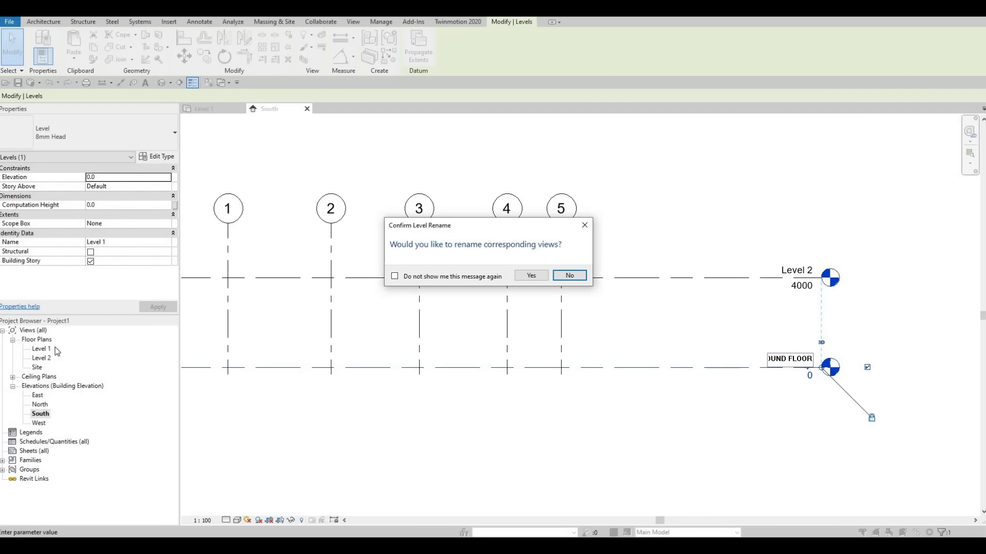
{"action": "left_click", "coordinate": [531, 277]}
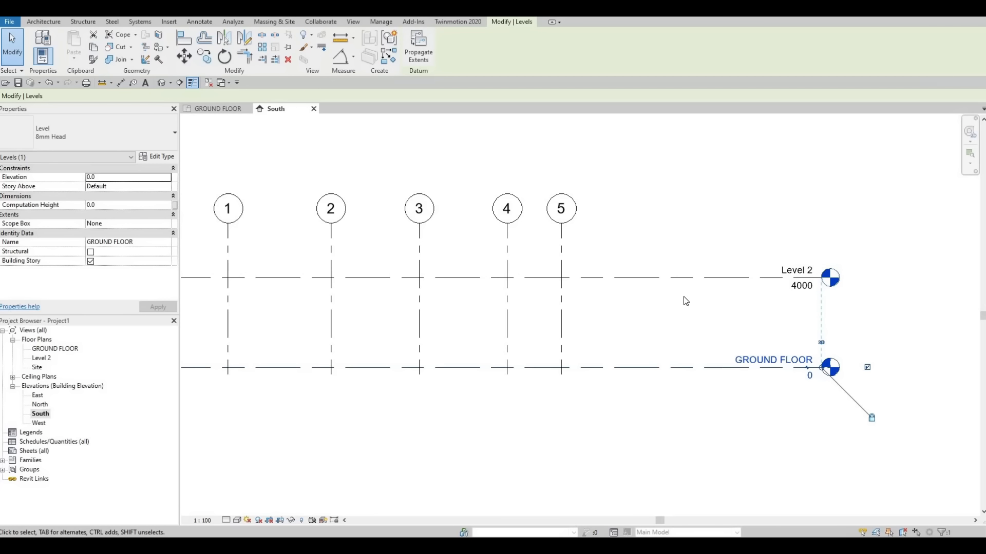
Rename Level 2 as FIRST FLOOR and apply the new name to its corresponding views.
{"action": "left_click", "coordinate": [779, 283]}
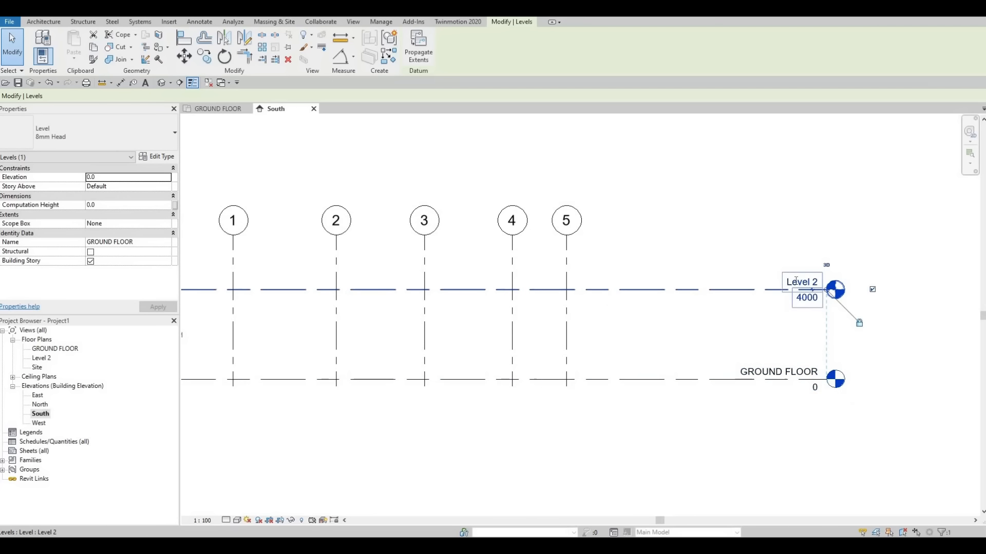
{"action": "left_click", "coordinate": [796, 281]}
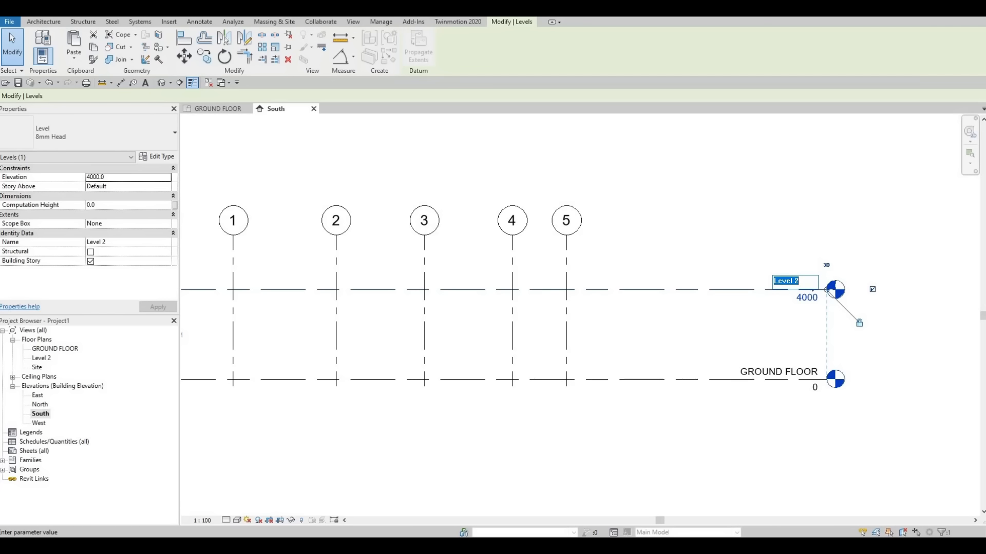
{"action": "type", "text": "FIRST"}
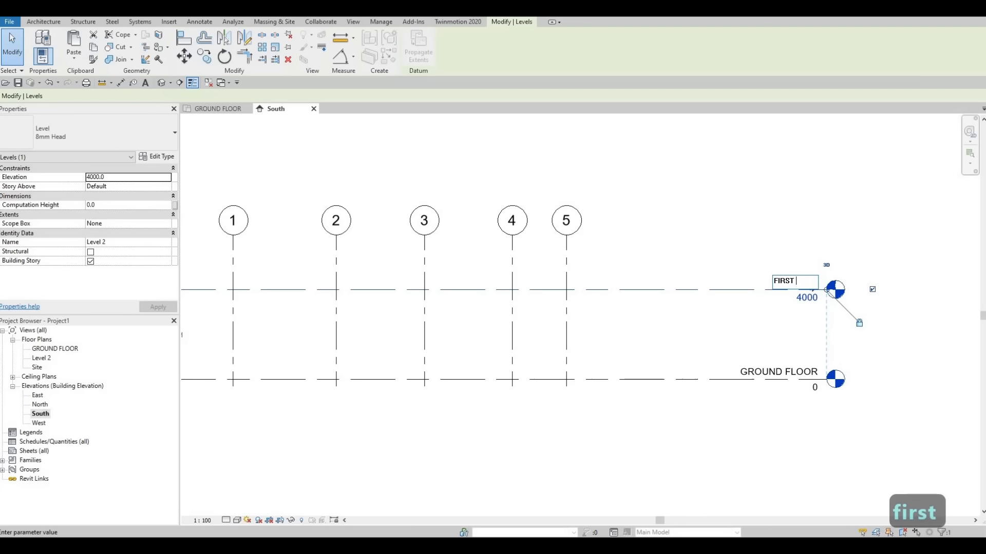
{"action": "type", "text": "FLOOR"}
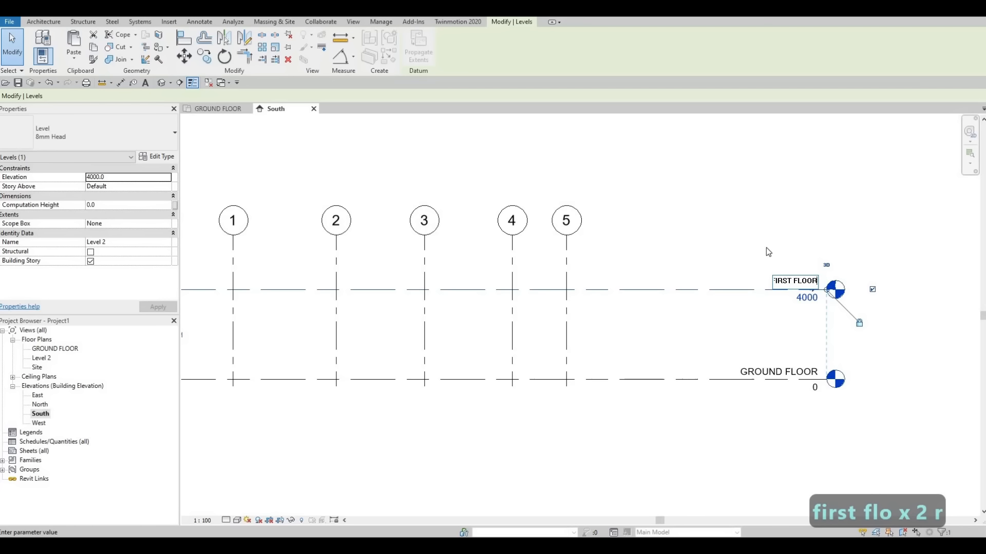
{"action": "left_click", "coordinate": [635, 296]}
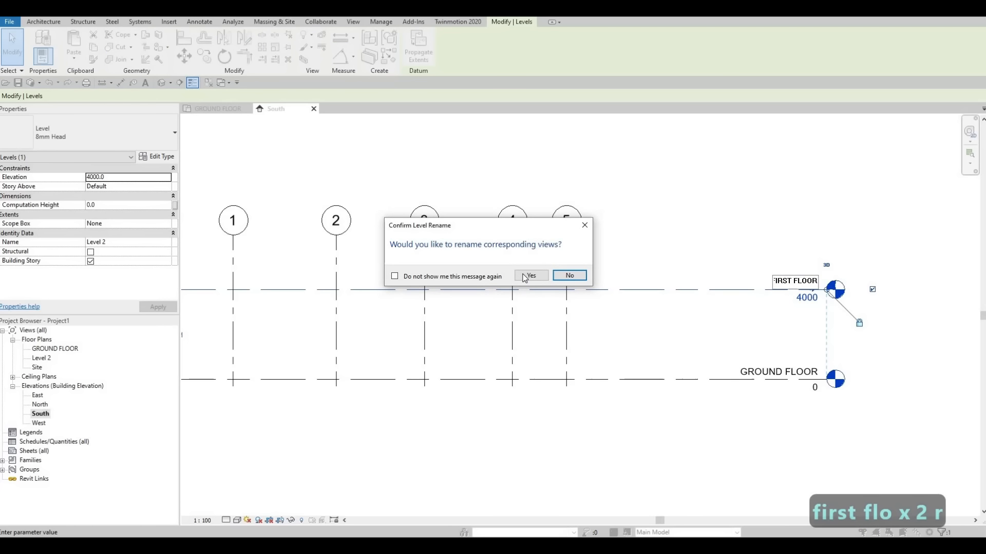
{"action": "left_click", "coordinate": [531, 276]}
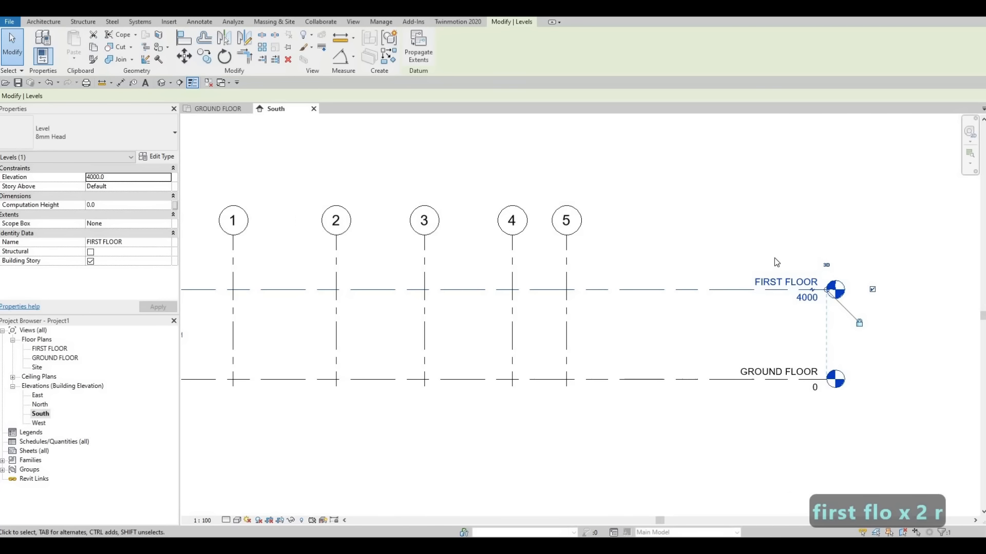
Set the elevation of the FIRST FLOOR level to 300 mm.
{"action": "middle_click_drag", "start_coordinate": [725, 290], "coordinate": [776, 246]}
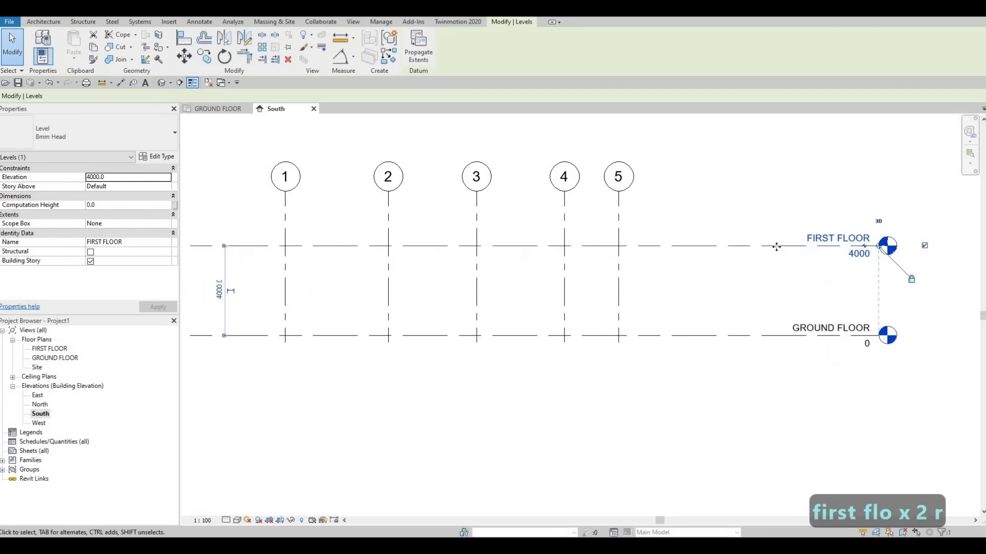
{"action": "left_click", "coordinate": [865, 255]}
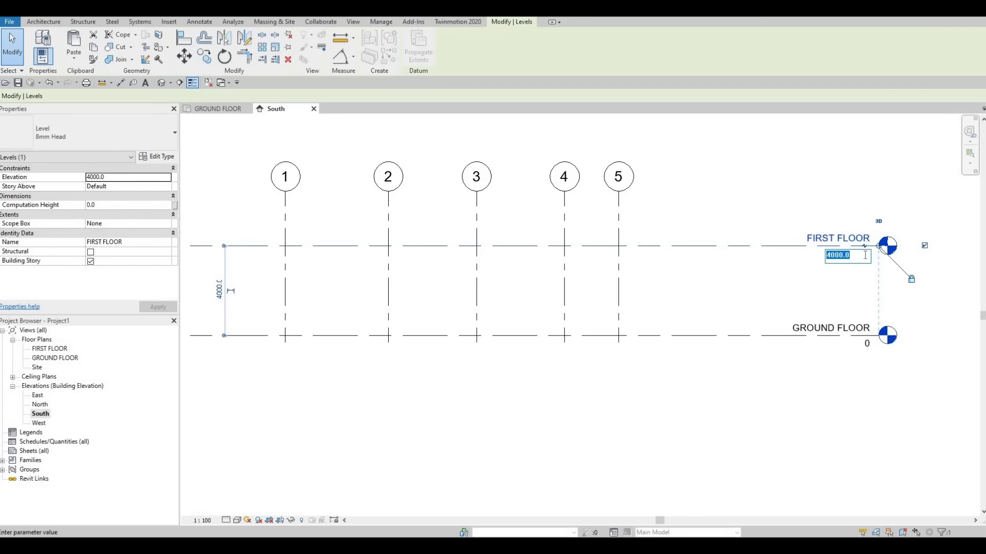
{"action": "type", "text": "300"}
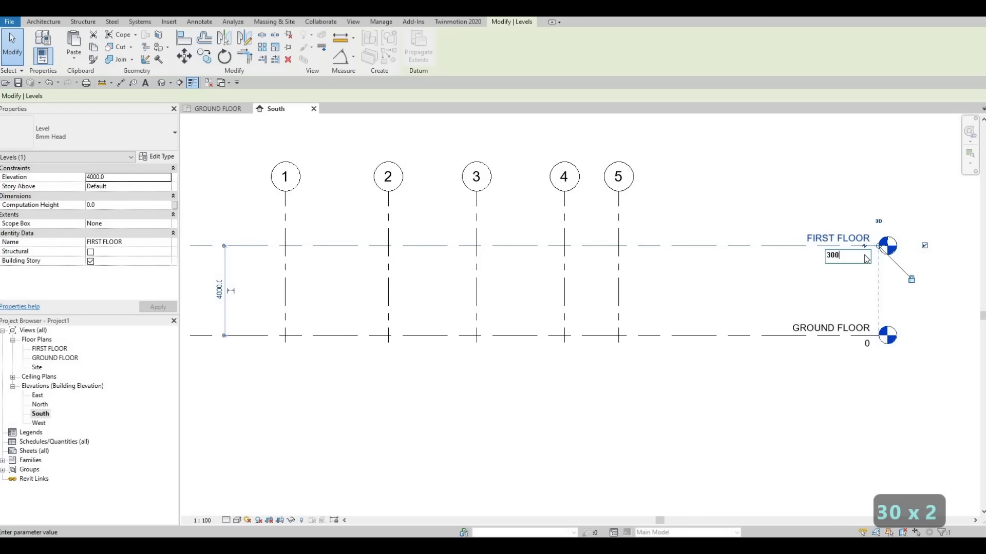
{"action": "key", "text": "Return"}
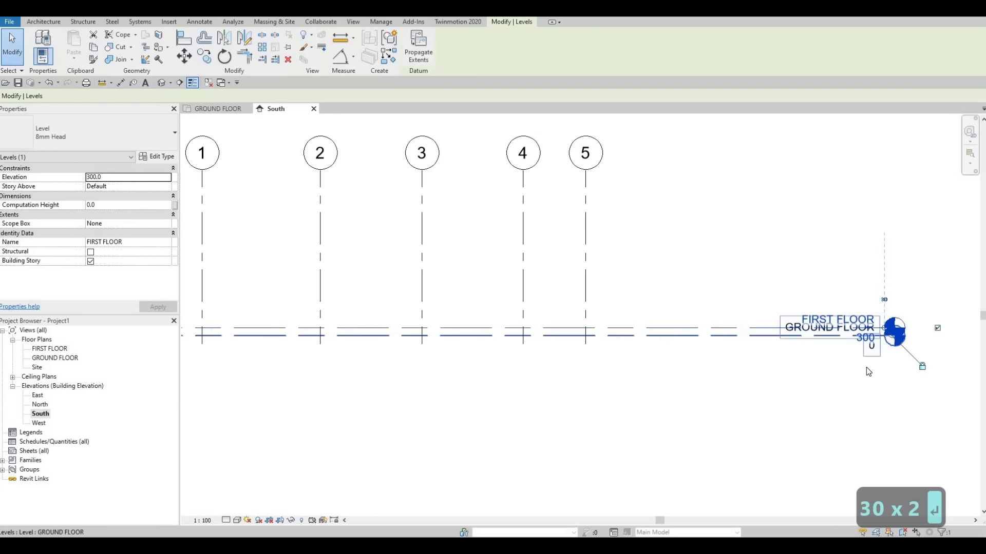
Add an elbow to the head end of the GROUND FLOOR level line.
{"action": "scroll", "coordinate": [867, 367], "scroll_direction": "up", "scroll_amount": 4}
{"action": "key", "text": "Escape"}
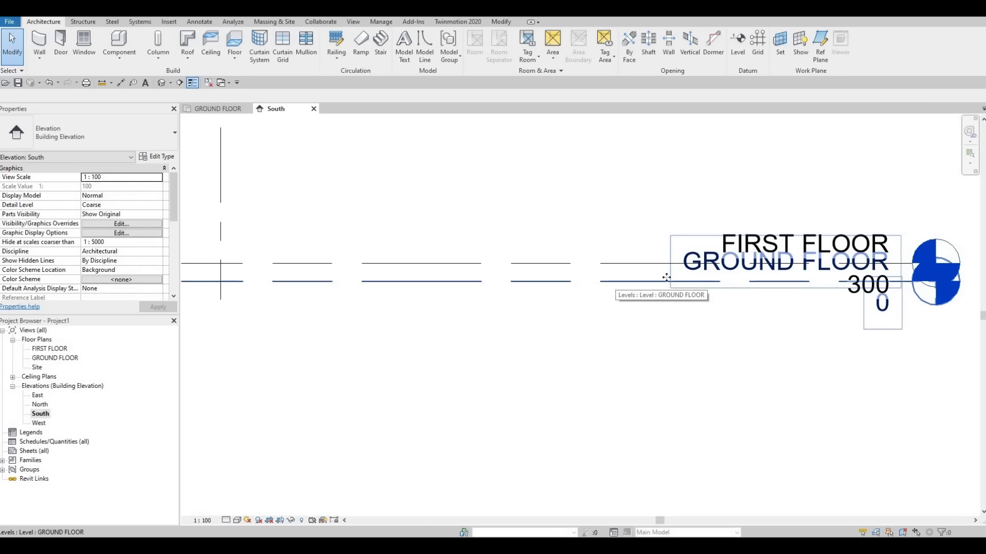
{"action": "left_click", "coordinate": [924, 286]}
{"action": "scroll", "coordinate": [891, 292], "scroll_direction": "up", "scroll_amount": 5}
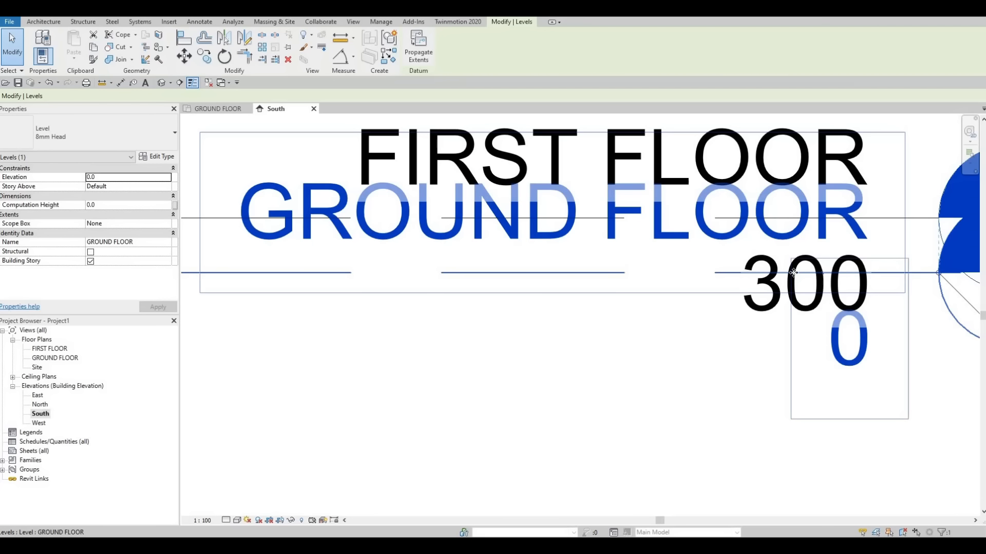
{"action": "scroll", "coordinate": [793, 273], "scroll_direction": "down", "scroll_amount": 4}
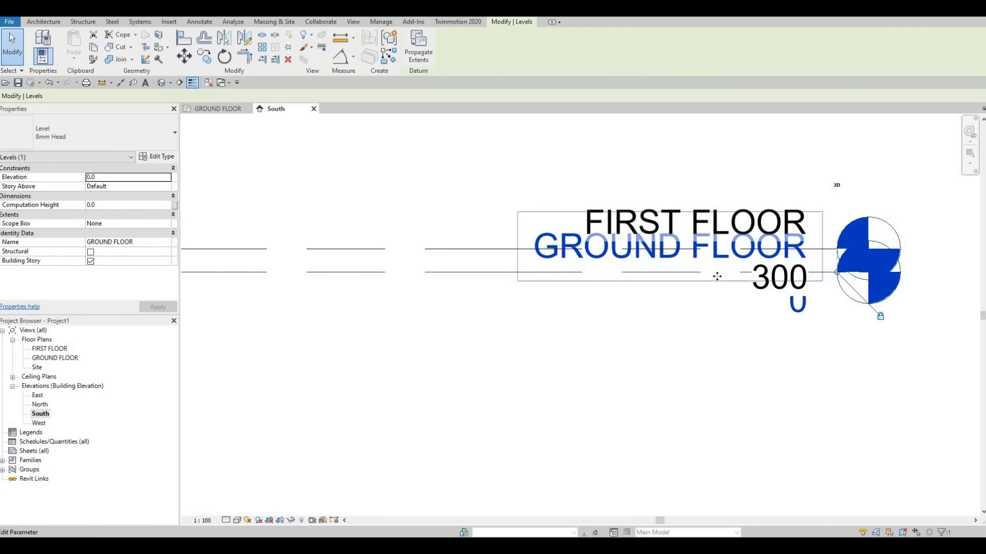
{"action": "scroll", "coordinate": [767, 272], "scroll_direction": "up", "scroll_amount": 3}
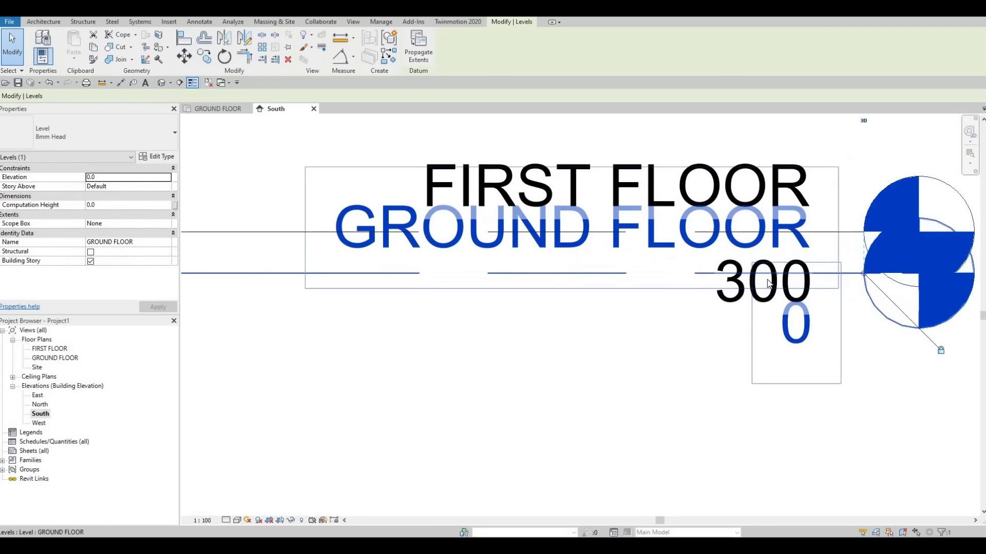
{"action": "scroll", "coordinate": [773, 271], "scroll_direction": "up", "scroll_amount": 2}
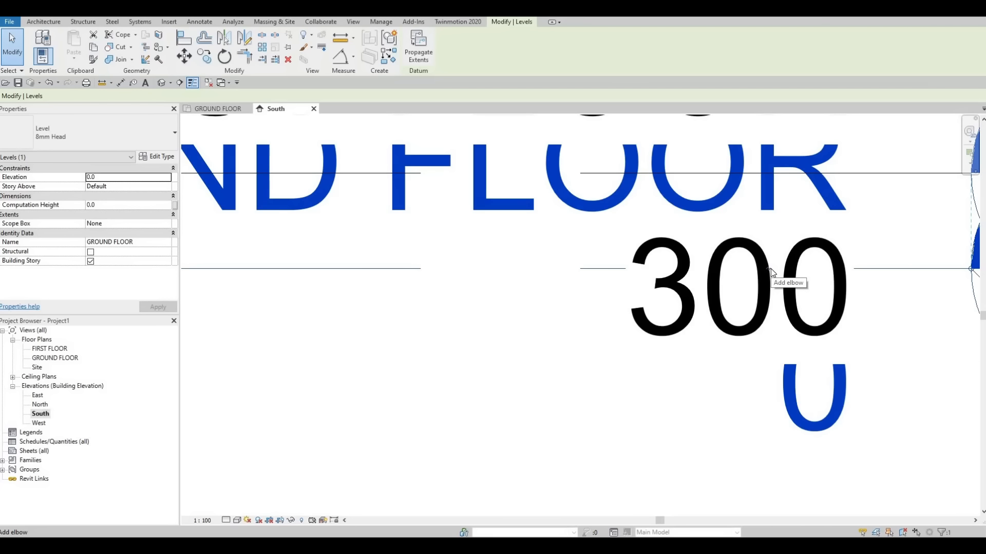
{"action": "left_click", "coordinate": [771, 269]}
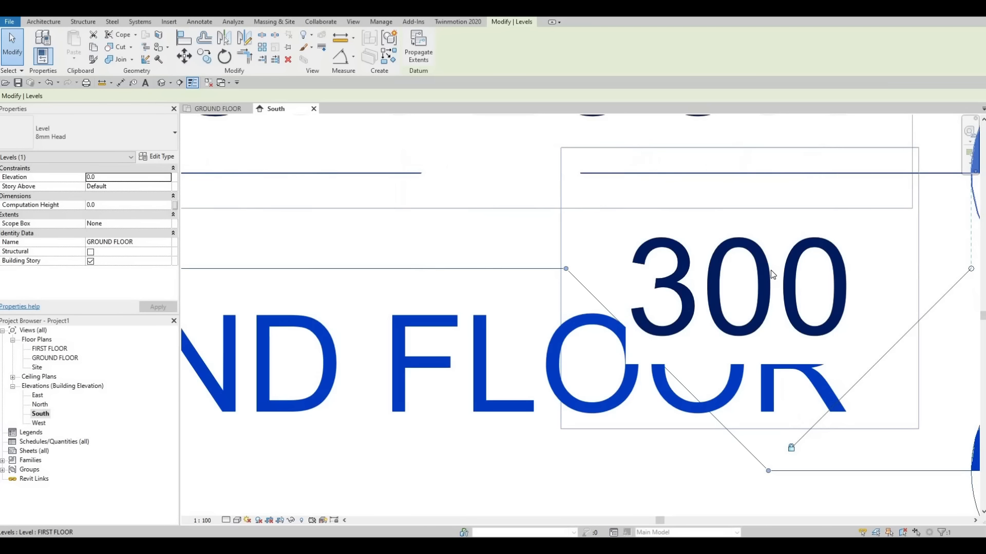
Lower the GROUND FLOOR level's elbow so its head and label sit clear below the FIRST FLOOR elevation text.
{"action": "scroll", "coordinate": [772, 270], "scroll_direction": "down", "scroll_amount": 3}
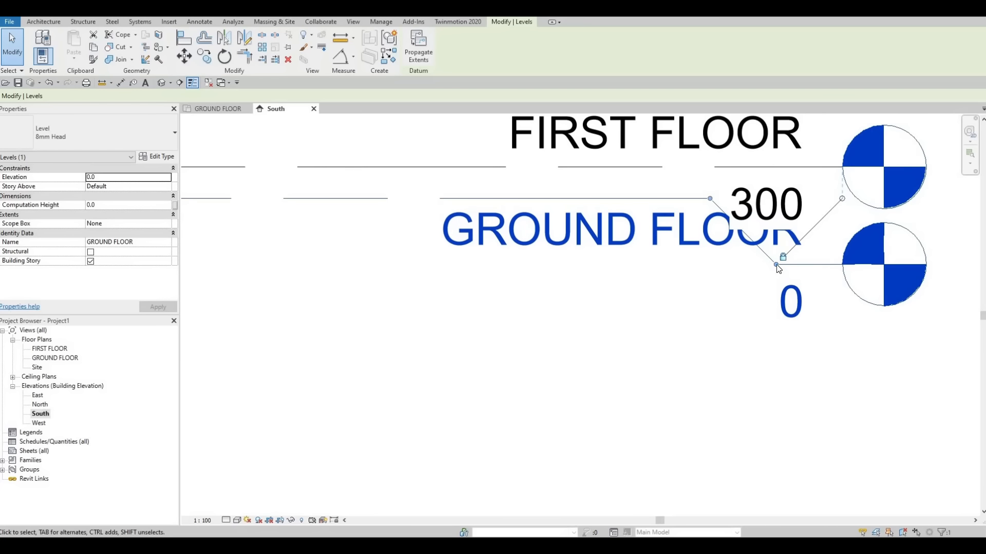
{"action": "left_click_drag", "start_coordinate": [775, 269], "coordinate": [811, 285]}
{"action": "scroll", "coordinate": [819, 253], "scroll_direction": "down", "scroll_amount": 2}
{"action": "scroll", "coordinate": [817, 249], "scroll_direction": "down", "scroll_amount": 1}
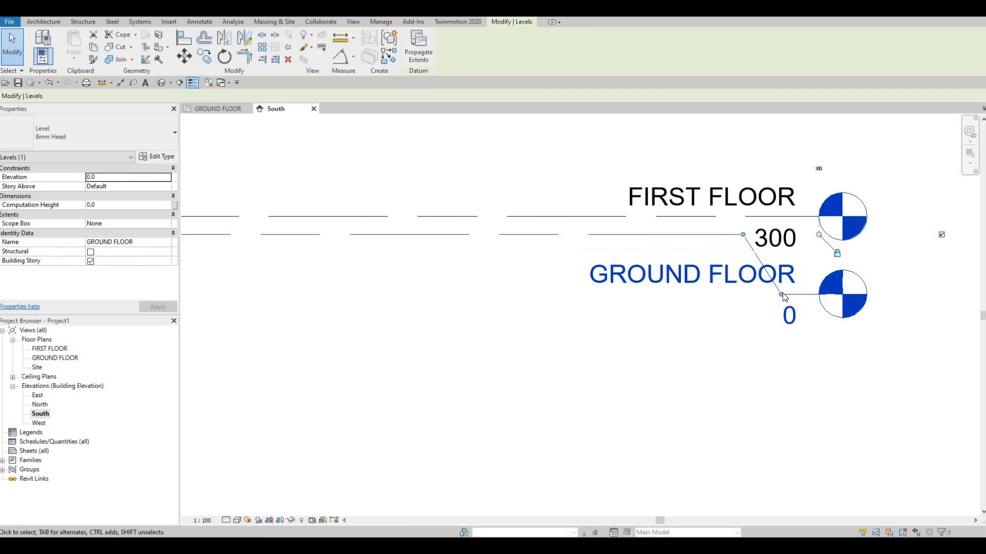
{"action": "left_click_drag", "start_coordinate": [781, 295], "coordinate": [788, 237]}
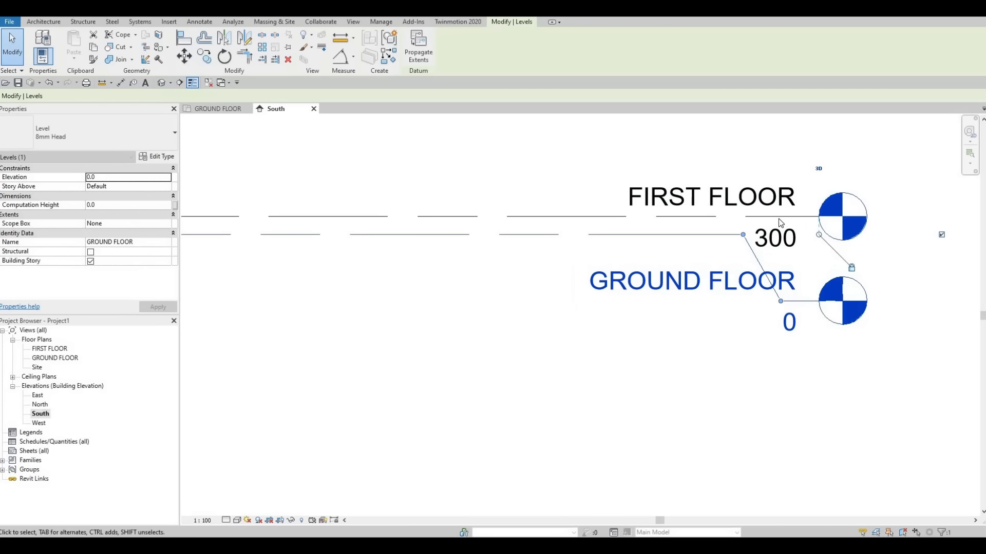
{"action": "left_click", "coordinate": [782, 226]}
{"action": "scroll", "coordinate": [764, 231], "scroll_direction": "up", "scroll_amount": 6}
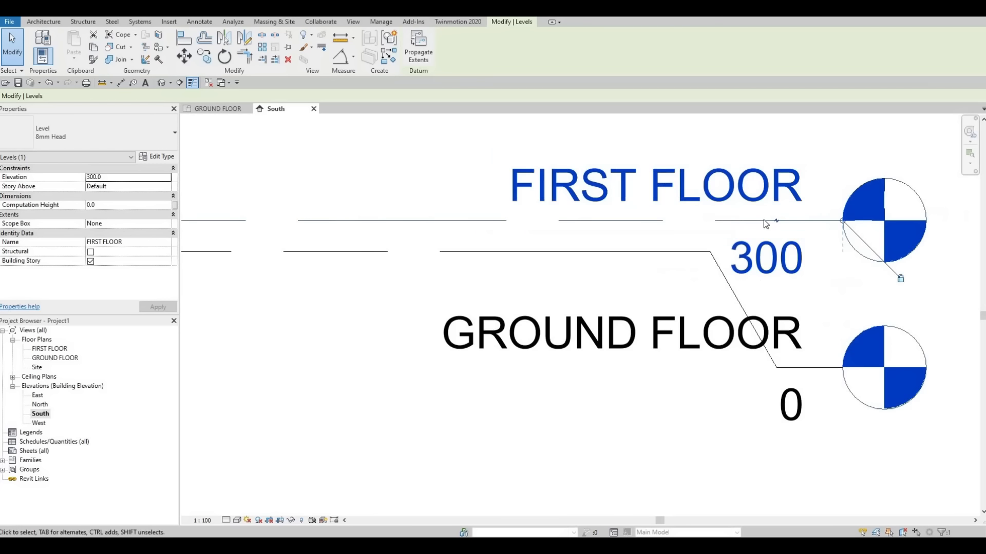
{"action": "scroll", "coordinate": [764, 233], "scroll_direction": "up", "scroll_amount": 2}
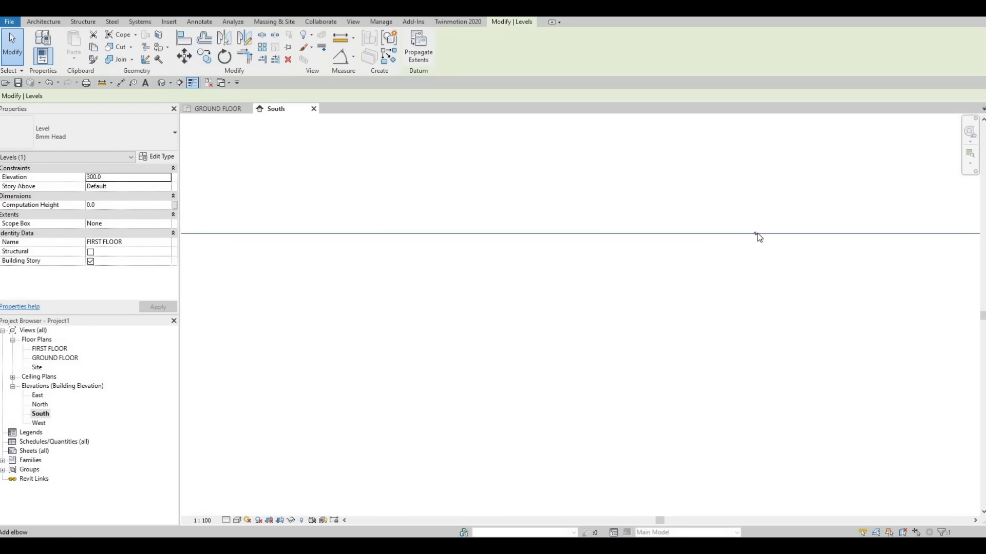
{"action": "scroll", "coordinate": [768, 251], "scroll_direction": "down", "scroll_amount": 3}
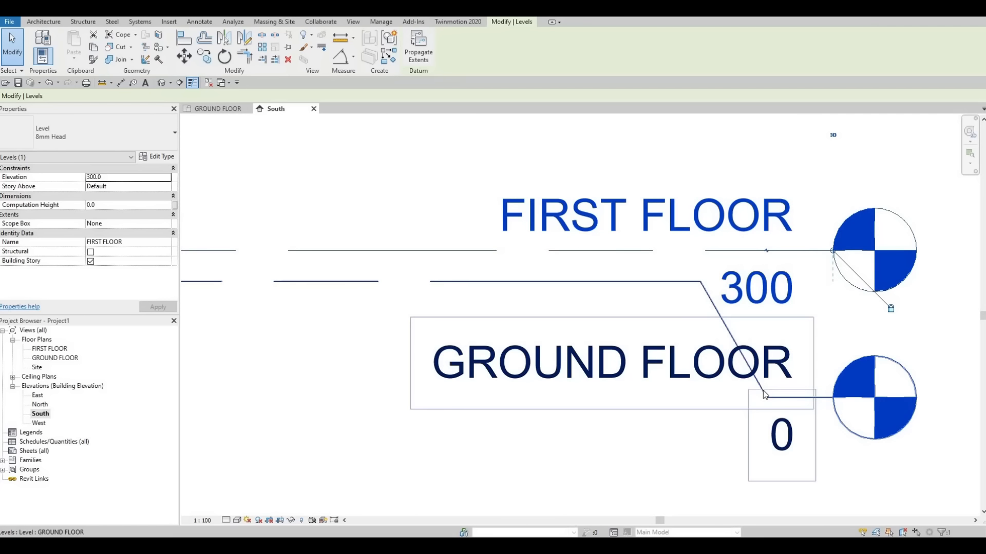
Shift the lower elbow point of the GROUND FLOOR level slightly away from its level head, keeping its height.
{"action": "left_click", "coordinate": [765, 393]}
{"action": "left_click_drag", "start_coordinate": [789, 287], "coordinate": [759, 397]}
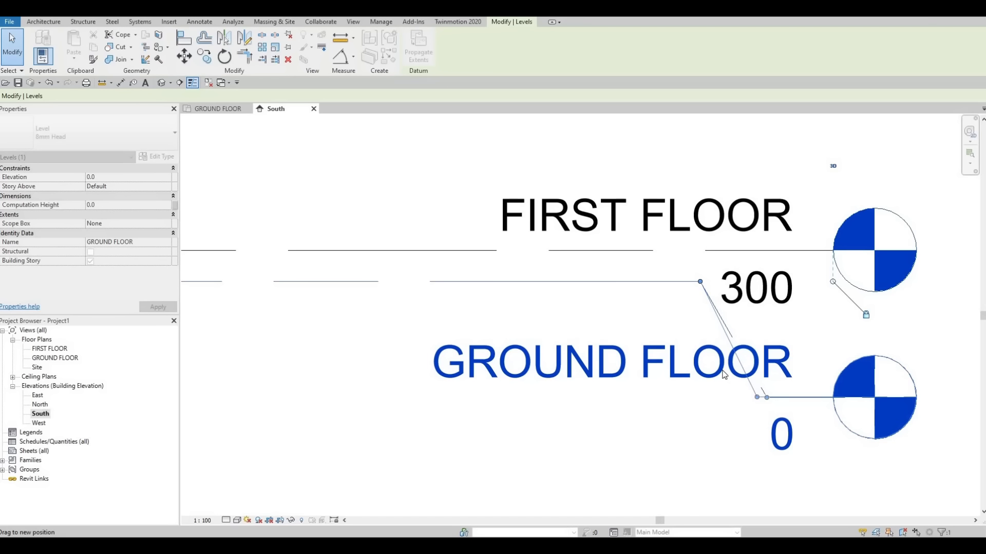
{"action": "scroll", "coordinate": [785, 298], "scroll_direction": "down", "scroll_amount": 4}
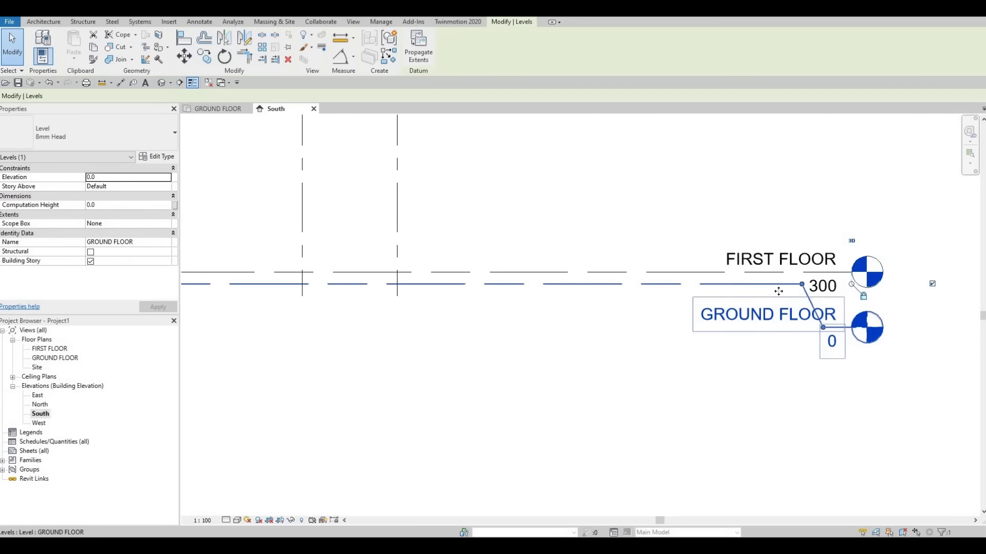
{"action": "scroll", "coordinate": [778, 291], "scroll_direction": "down", "scroll_amount": 3}
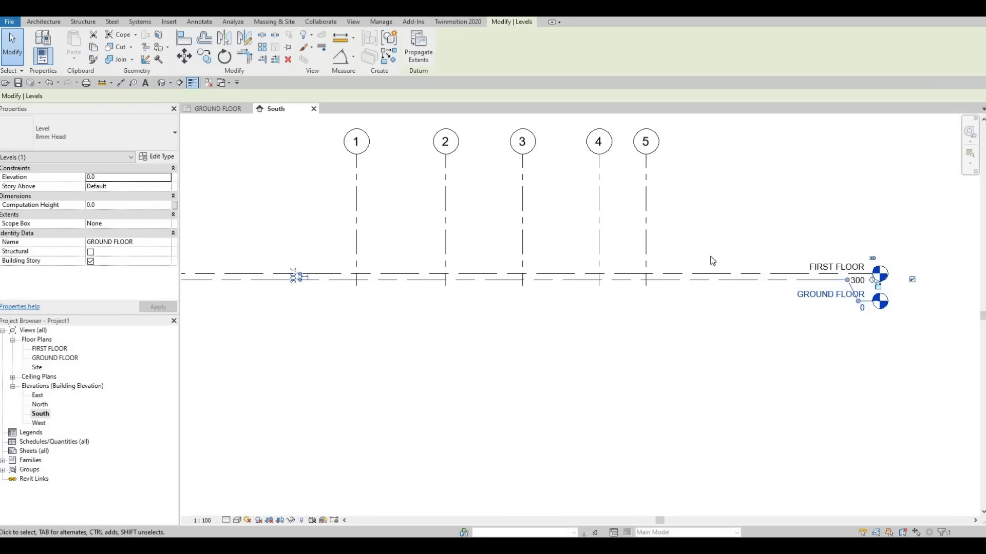
{"action": "middle_click_drag", "start_coordinate": [647, 279], "coordinate": [697, 320]}
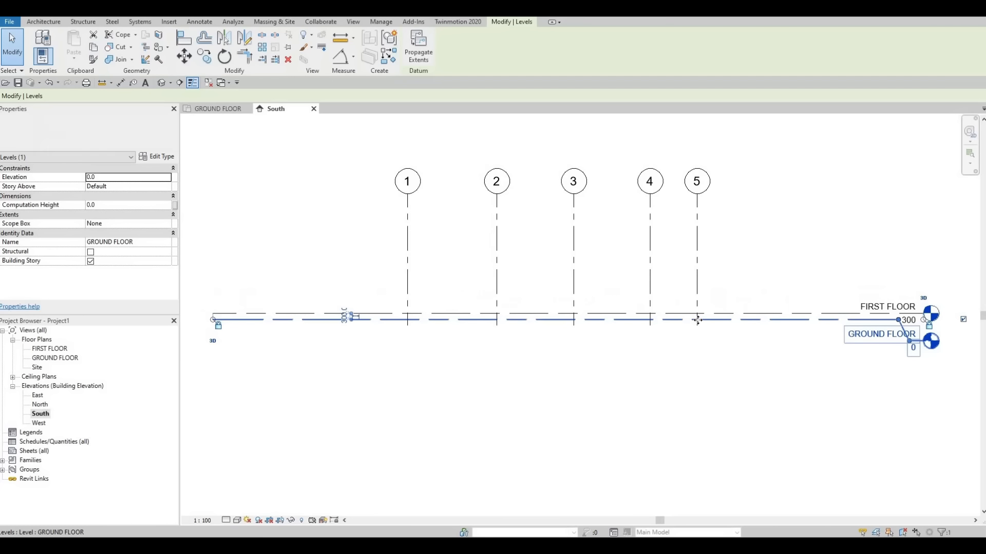
{"action": "left_click", "coordinate": [764, 316]}
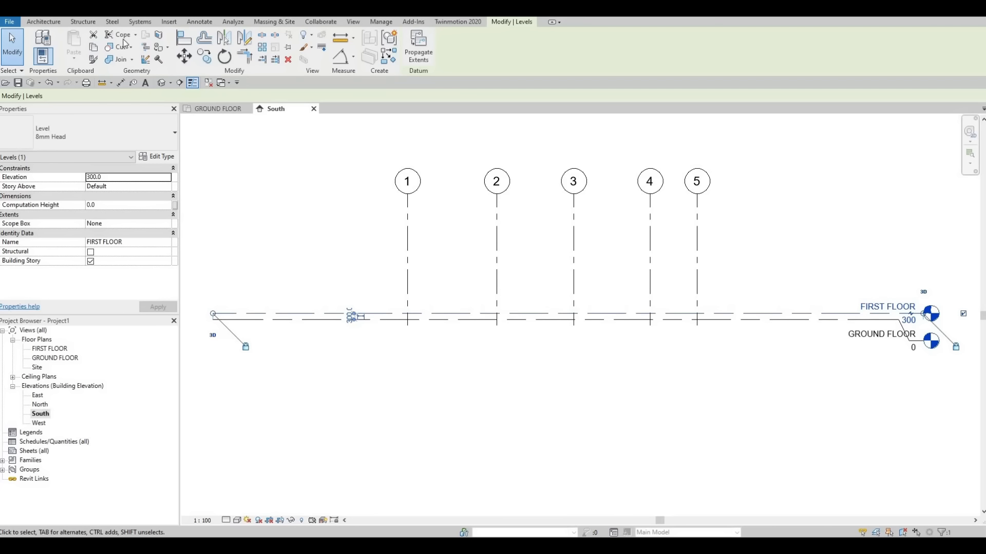
{"action": "left_click", "coordinate": [51, 22]}
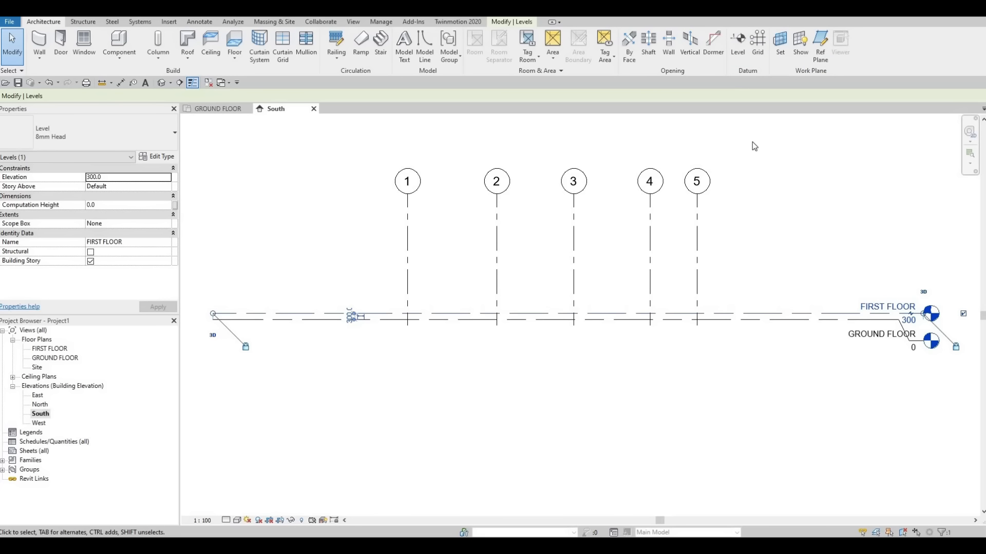
{"action": "key", "text": "l"}
{"action": "key", "text": "l"}
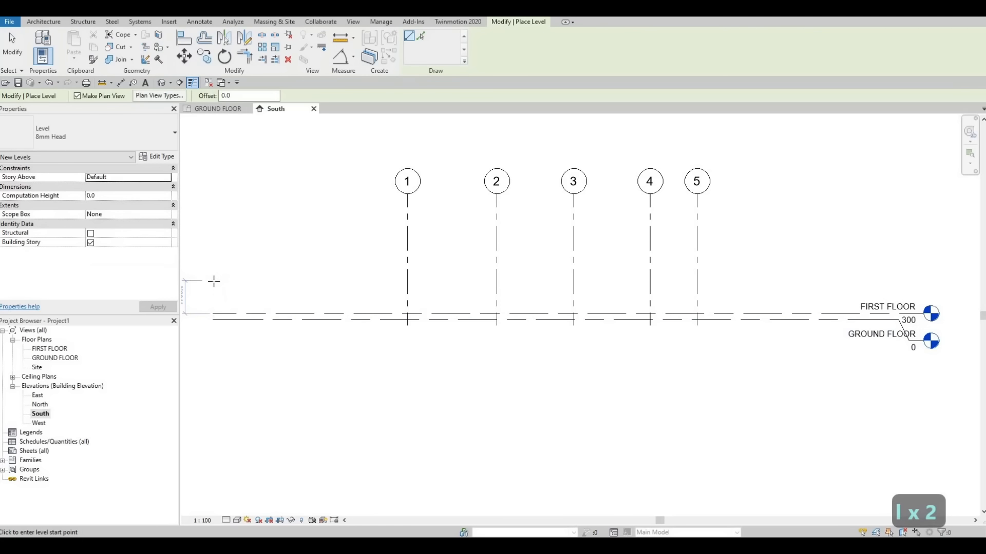
{"action": "left_click", "coordinate": [214, 274]}
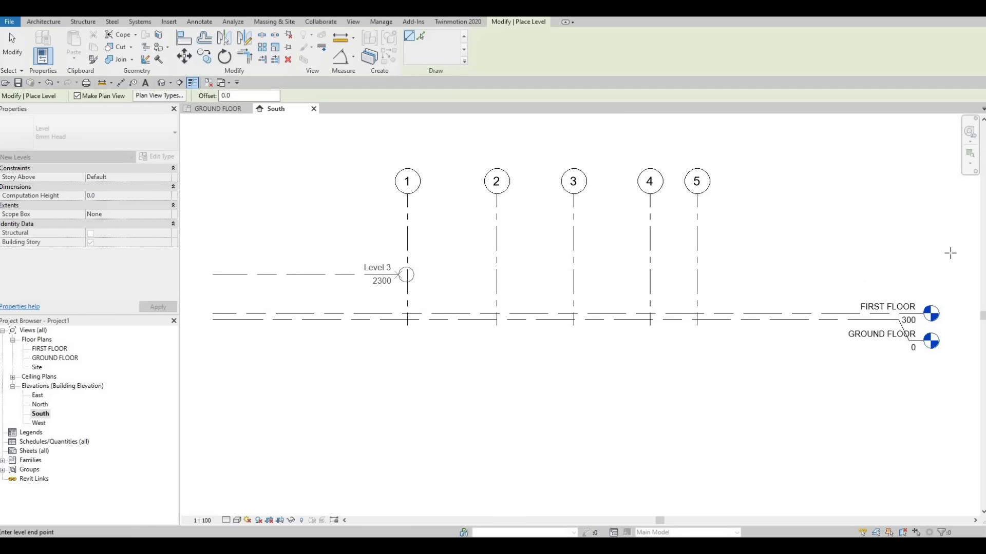
{"action": "key", "text": "Escape"}
{"action": "key", "text": "Escape"}
{"action": "key", "text": "Escape"}
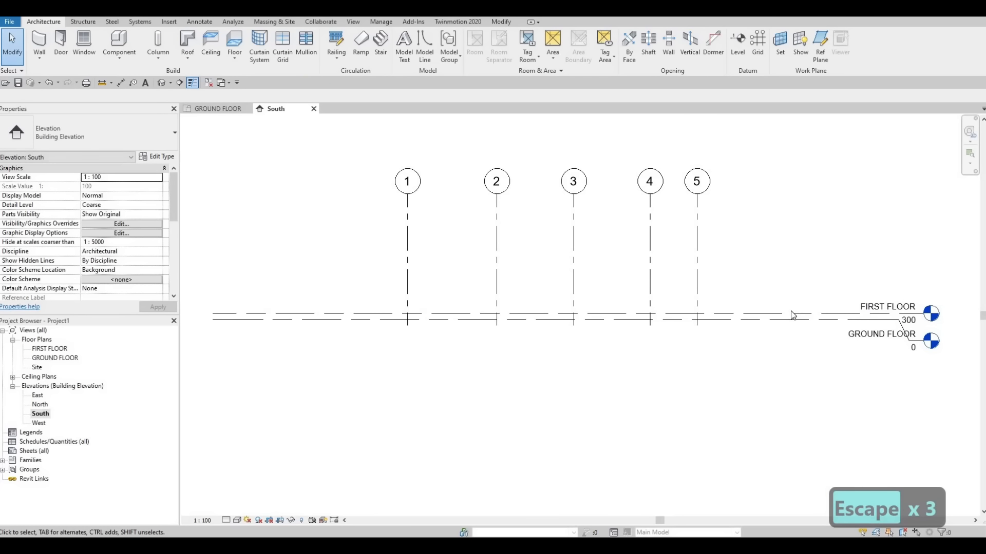
Copy the FIRST FLOOR level 3000 mm vertically upward with multiple copying enabled.
{"action": "left_click", "coordinate": [791, 314]}
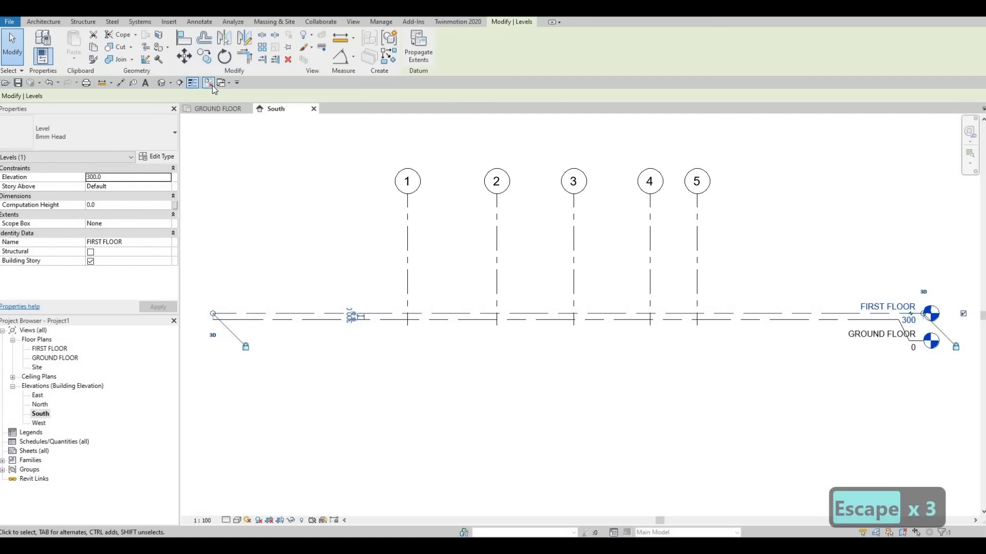
{"action": "key", "text": "c"}
{"action": "key", "text": "o"}
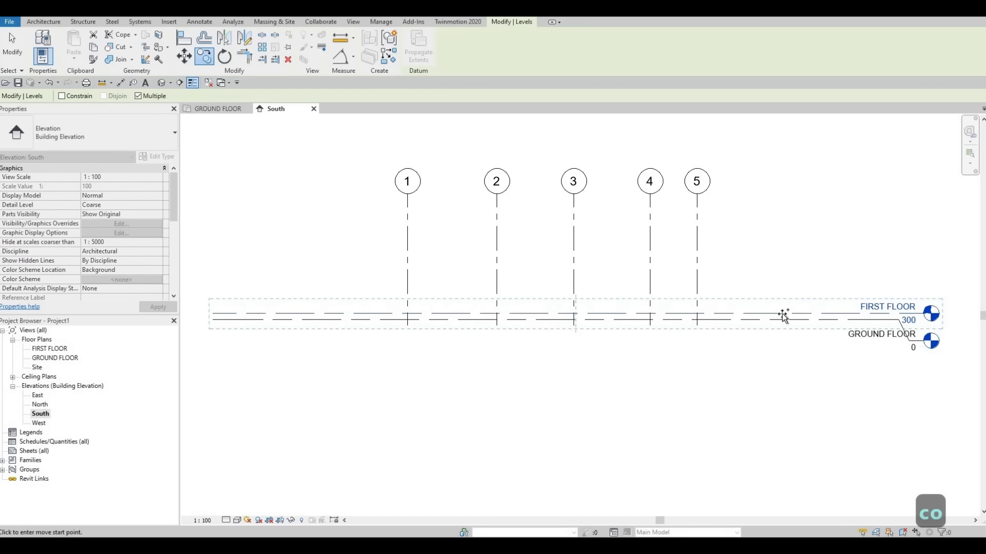
{"action": "left_click", "coordinate": [781, 313]}
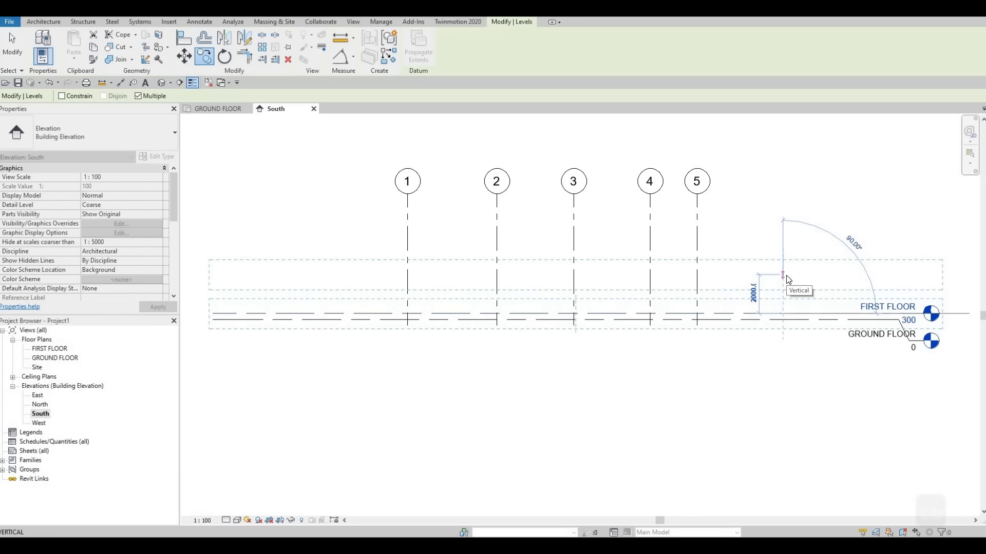
{"action": "type", "text": "3000"}
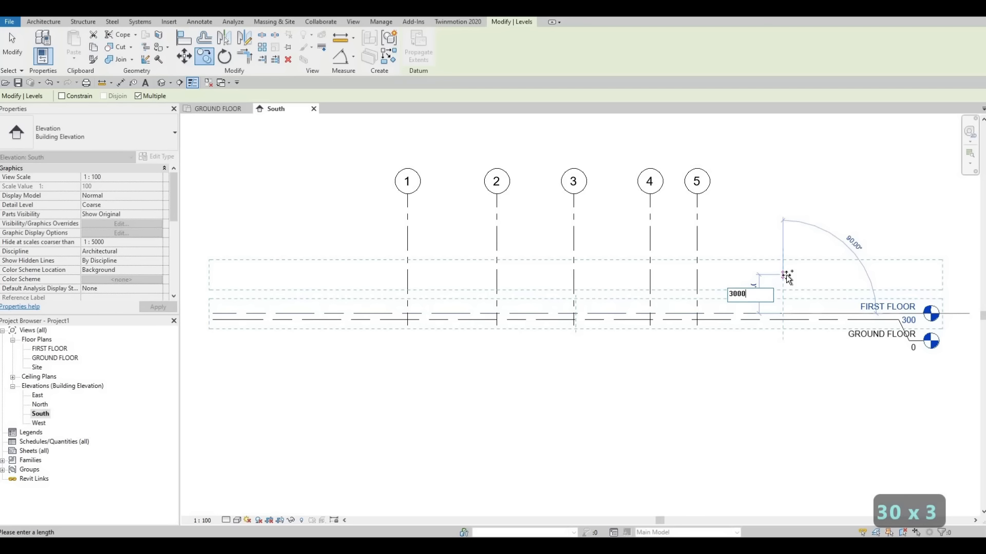
{"action": "key", "text": "Return"}
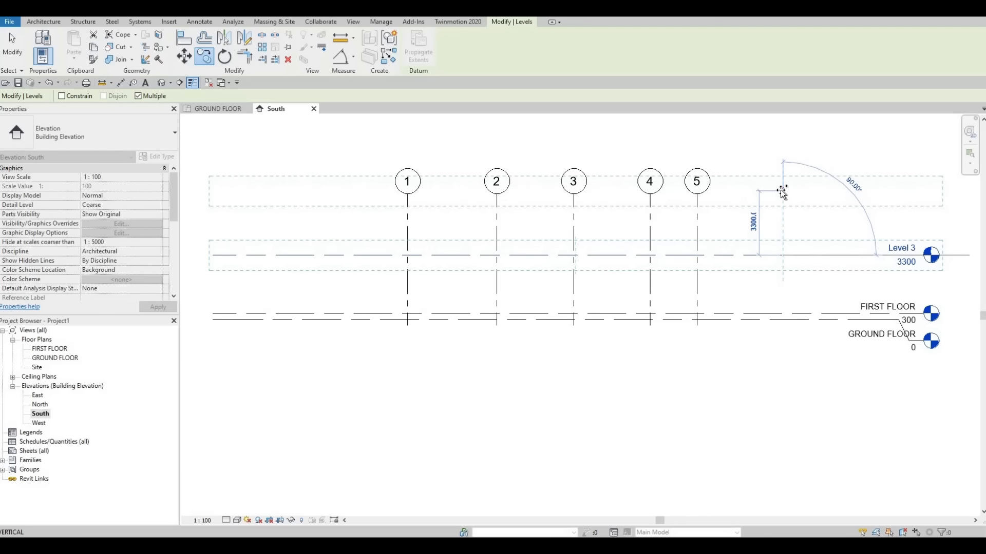
Place another level copy 3000 mm above the one just made and finish copying.
{"action": "type", "text": "300"}
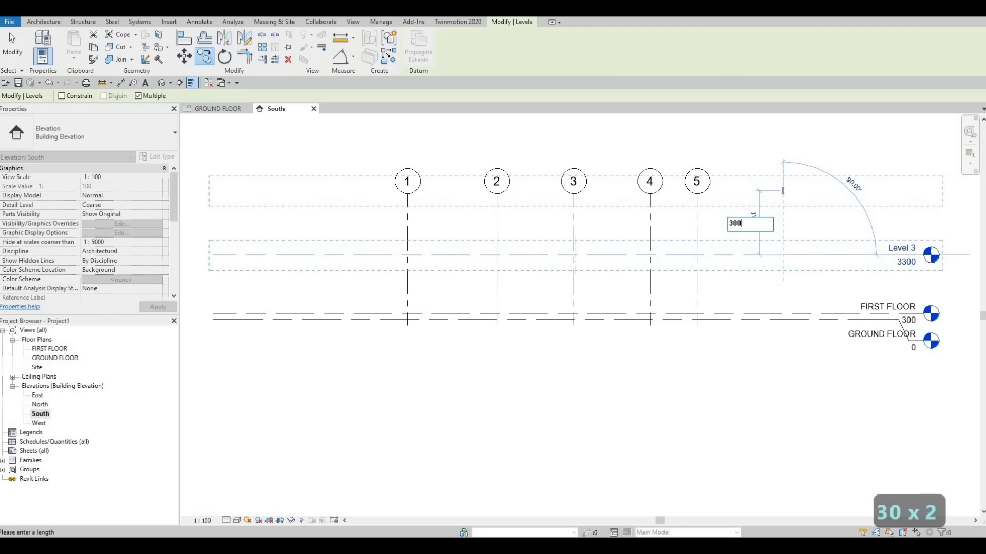
{"action": "type", "text": "0"}
{"action": "key", "text": "Return"}
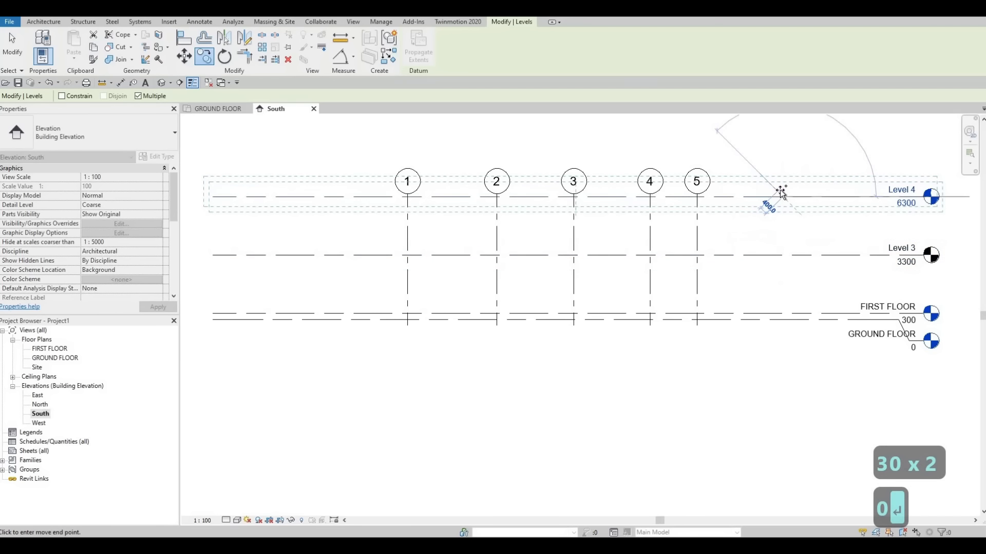
{"action": "key", "text": "Escape"}
{"action": "key", "text": "Escape"}
{"action": "key", "text": "Escape"}
Rename Level 3, the level directly above FIRST FLOOR, as SECOND FLOOR.
{"action": "scroll", "coordinate": [868, 267], "scroll_direction": "up", "scroll_amount": 3}
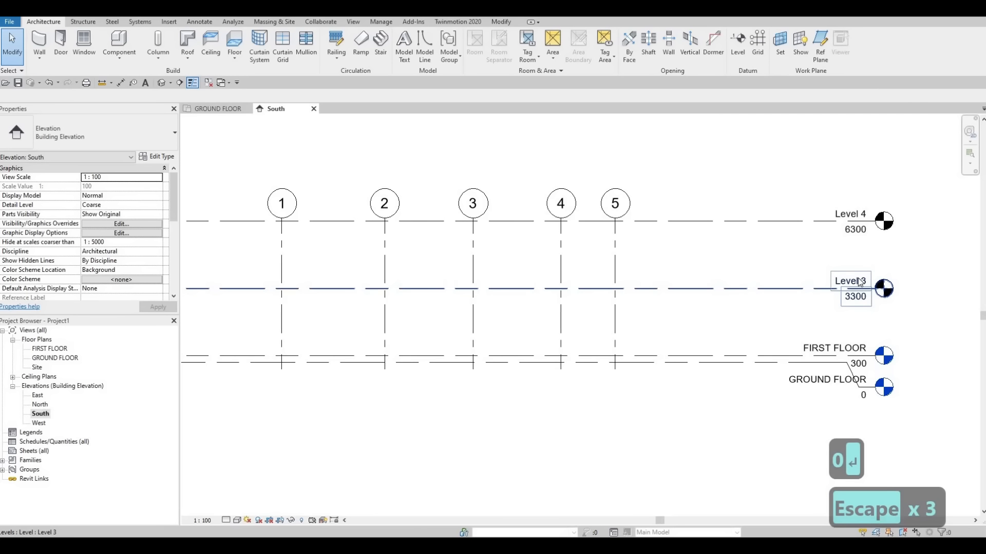
{"action": "left_click", "coordinate": [859, 282]}
{"action": "left_click", "coordinate": [858, 280]}
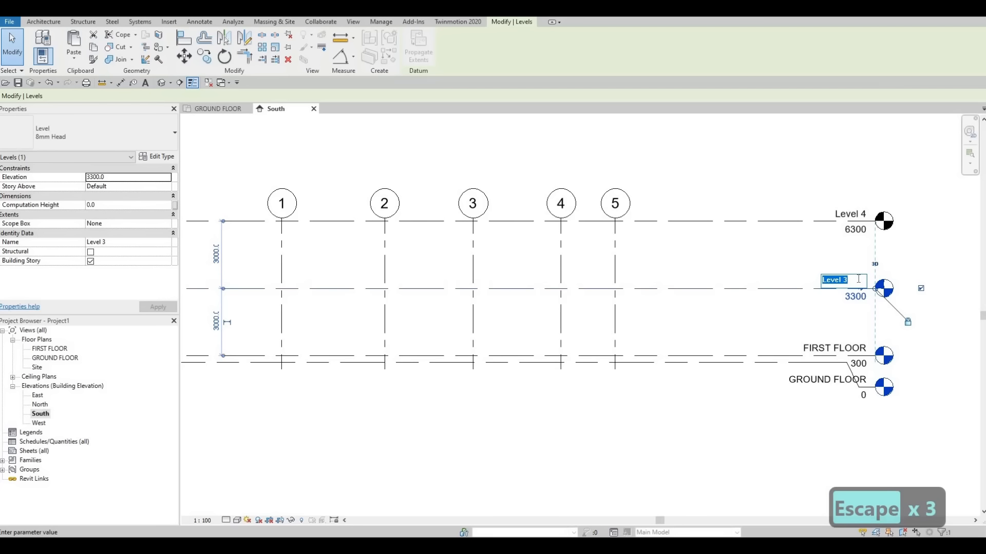
{"action": "type", "text": "SECOND F"}
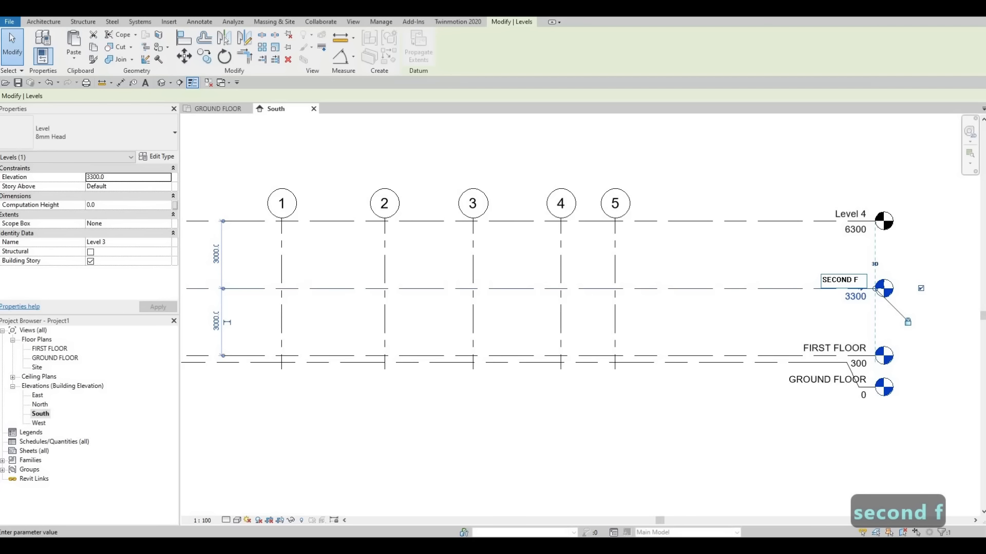
{"action": "type", "text": "LOOR"}
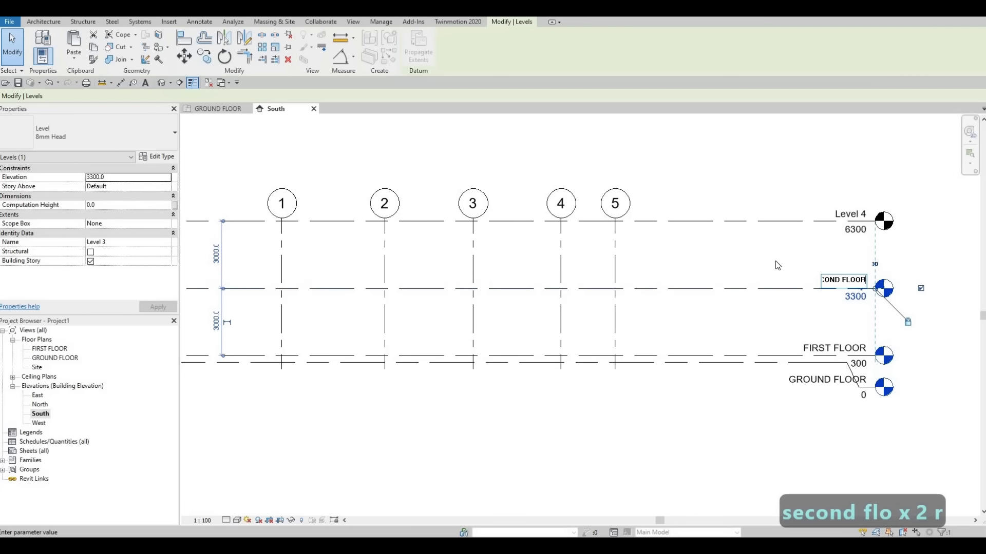
{"action": "key", "text": "Return"}
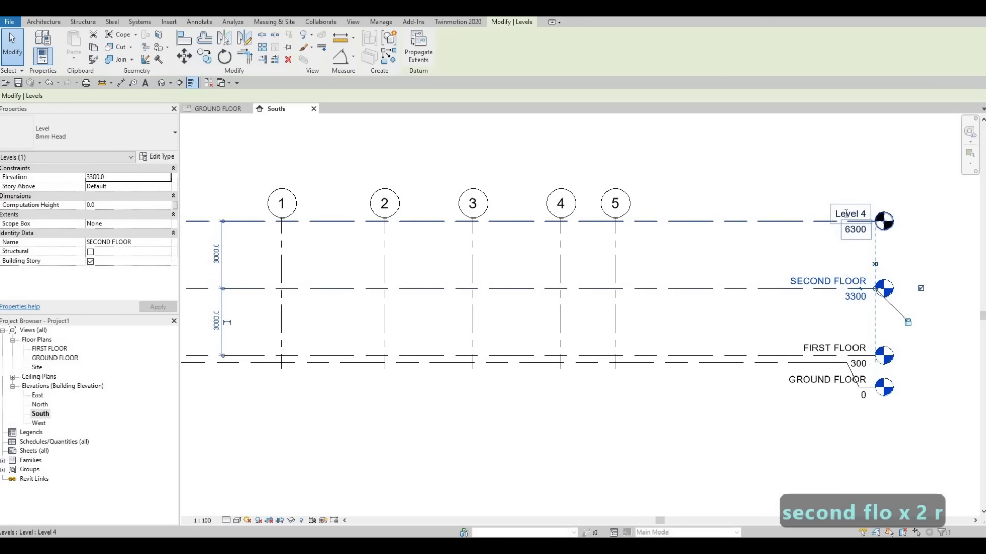
Rename the uppermost level, Level 4, as ROOF.
{"action": "double_click", "coordinate": [846, 214]}
{"action": "type", "text": "ROOF"}
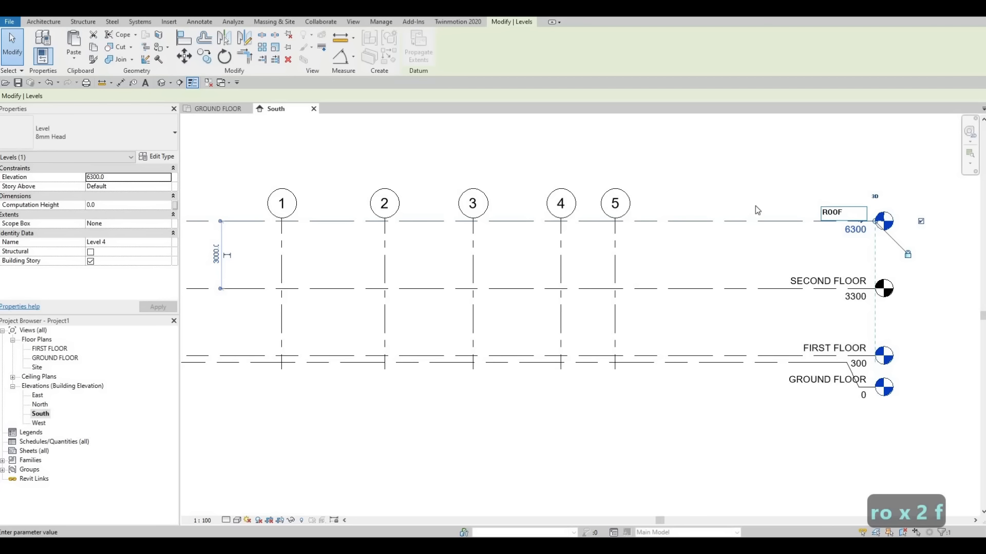
{"action": "key", "text": "Return"}
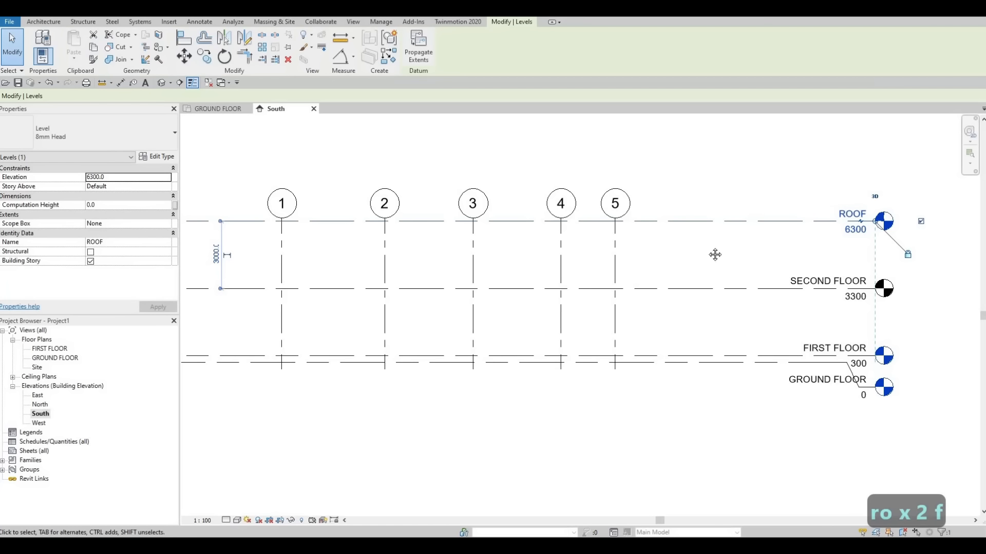
Extend the upper ends of grids 1 to 5 above the ROOF level in the South elevation.
{"action": "scroll", "coordinate": [717, 239], "scroll_direction": "down", "scroll_amount": 3}
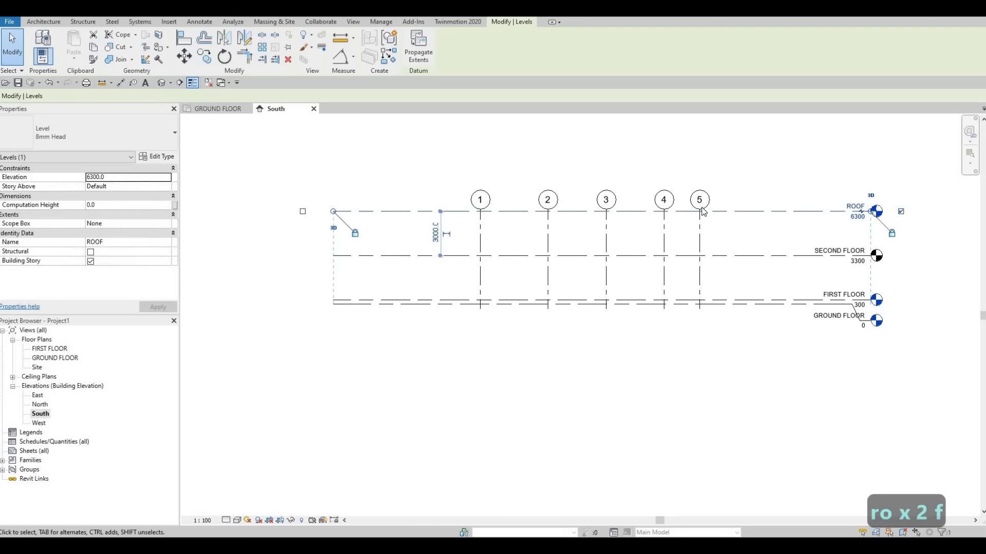
{"action": "key", "text": "Escape"}
{"action": "key", "text": "Escape"}
{"action": "left_click", "coordinate": [698, 199]}
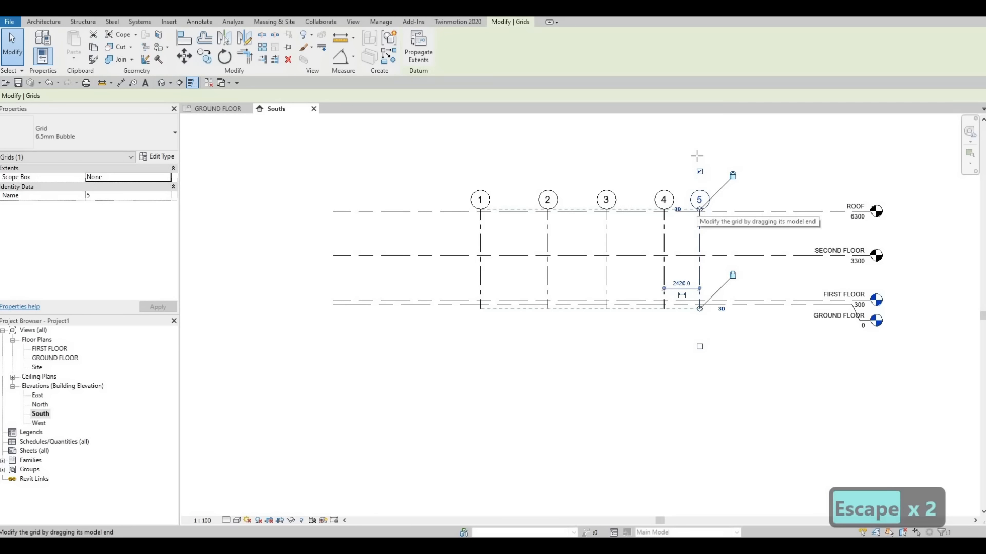
{"action": "left_click_drag", "start_coordinate": [699, 205], "coordinate": [700, 148]}
{"action": "middle_click_drag", "start_coordinate": [661, 267], "coordinate": [659, 310]}
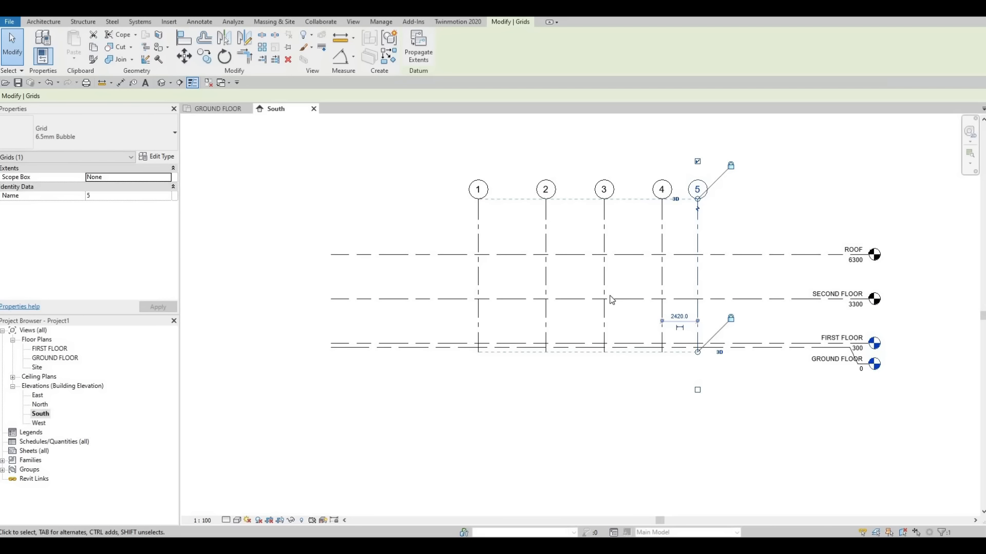
Create floor plan views for the ROOF and SECOND FLOOR levels.
{"action": "left_click", "coordinate": [353, 22]}
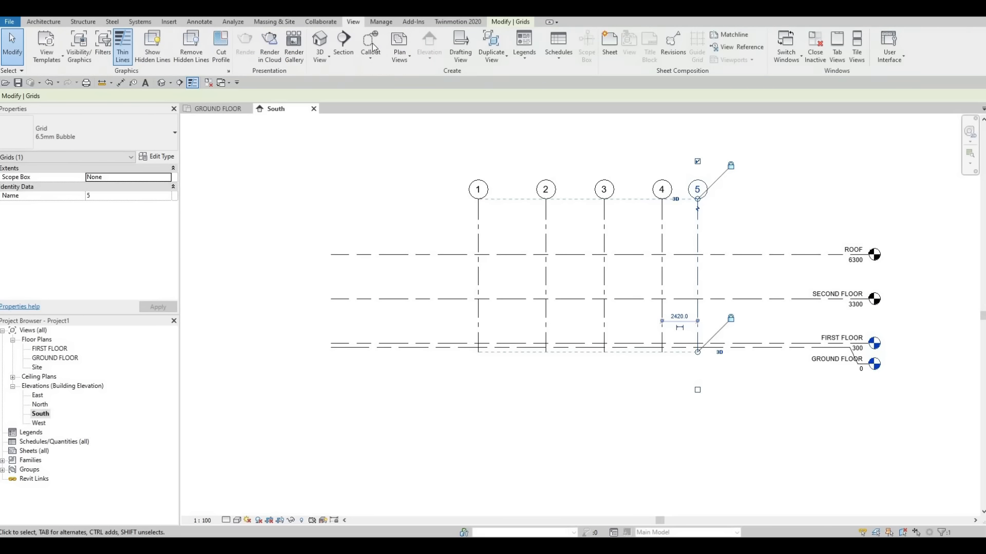
{"action": "left_click", "coordinate": [399, 49]}
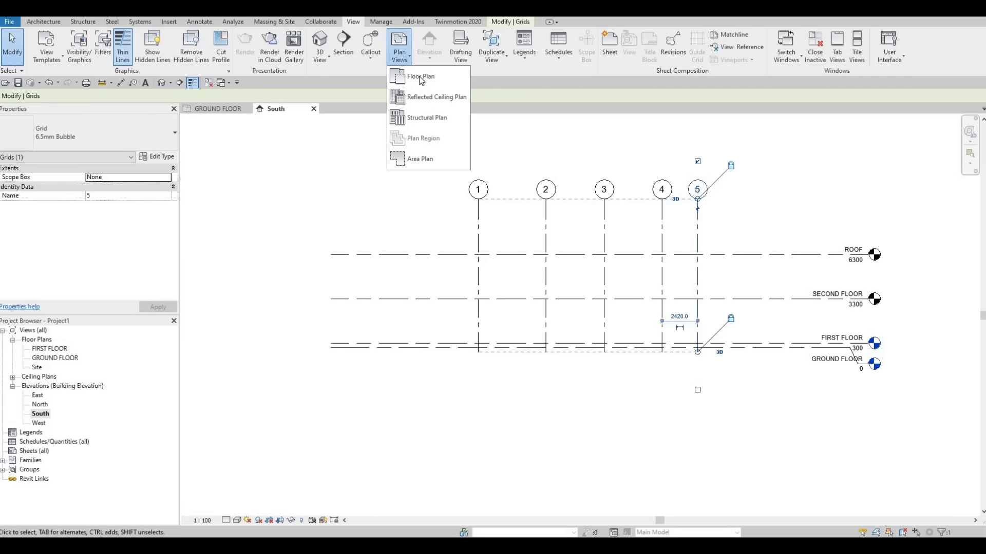
{"action": "left_click", "coordinate": [420, 78]}
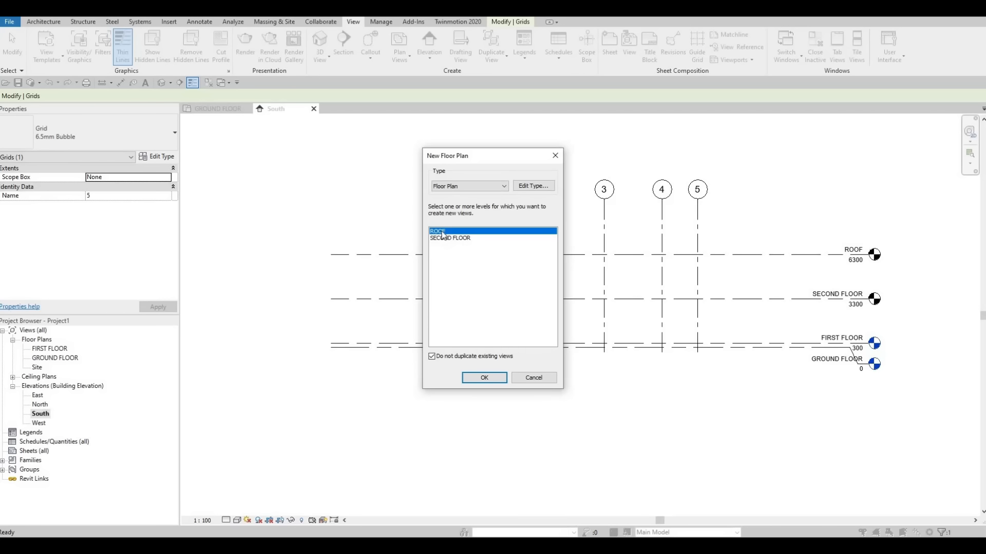
{"action": "left_click_drag", "start_coordinate": [442, 235], "coordinate": [443, 252]}
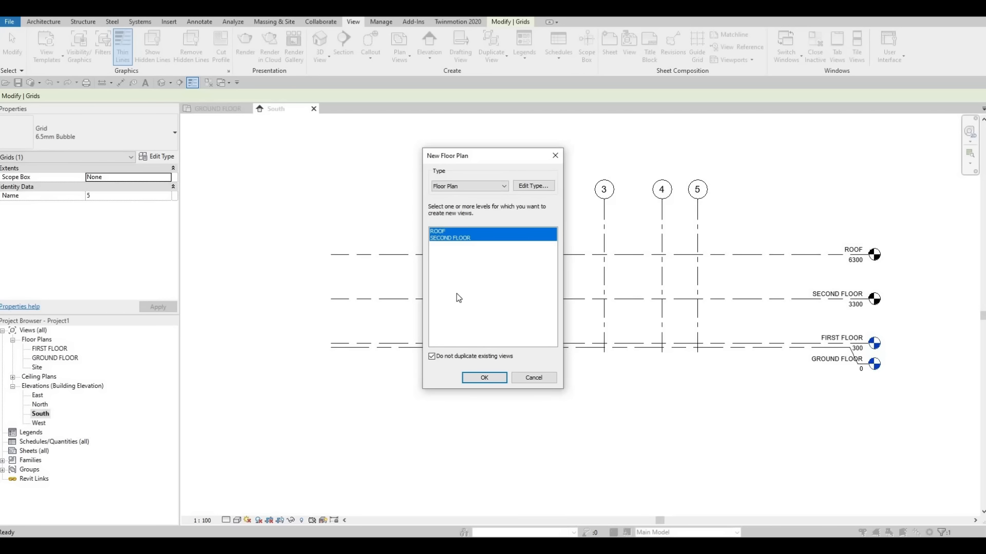
{"action": "left_click", "coordinate": [441, 232]}
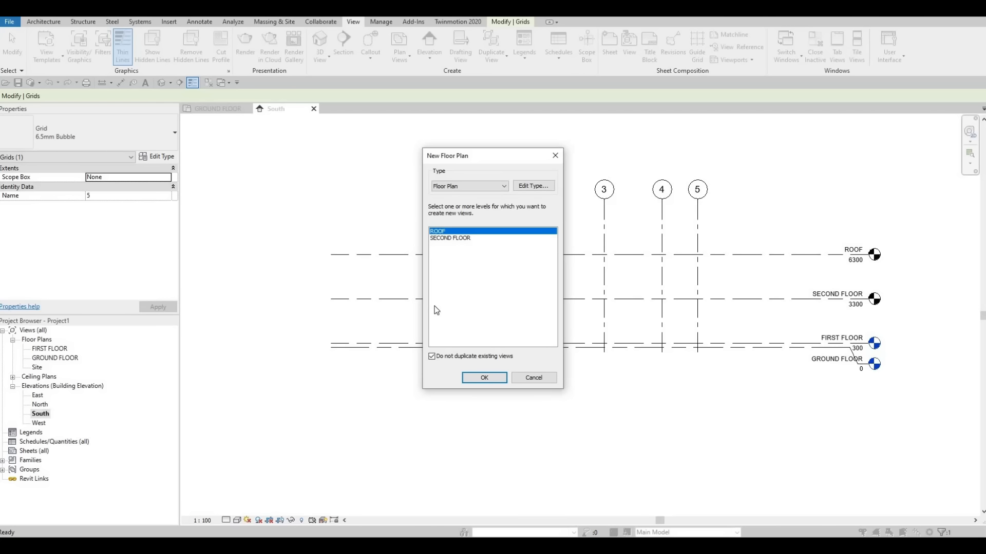
{"action": "left_click", "coordinate": [441, 238], "text": "shift"}
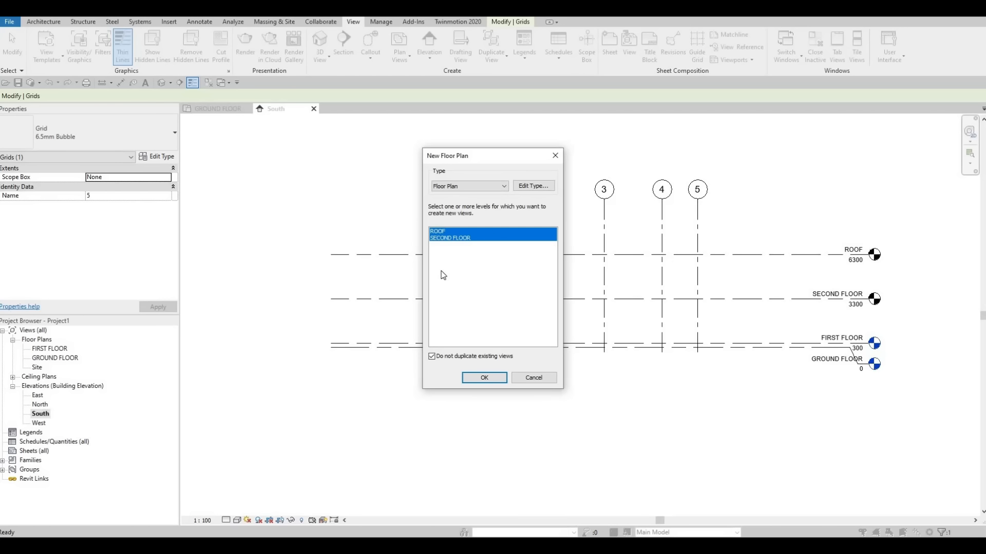
{"action": "left_click", "coordinate": [484, 378]}
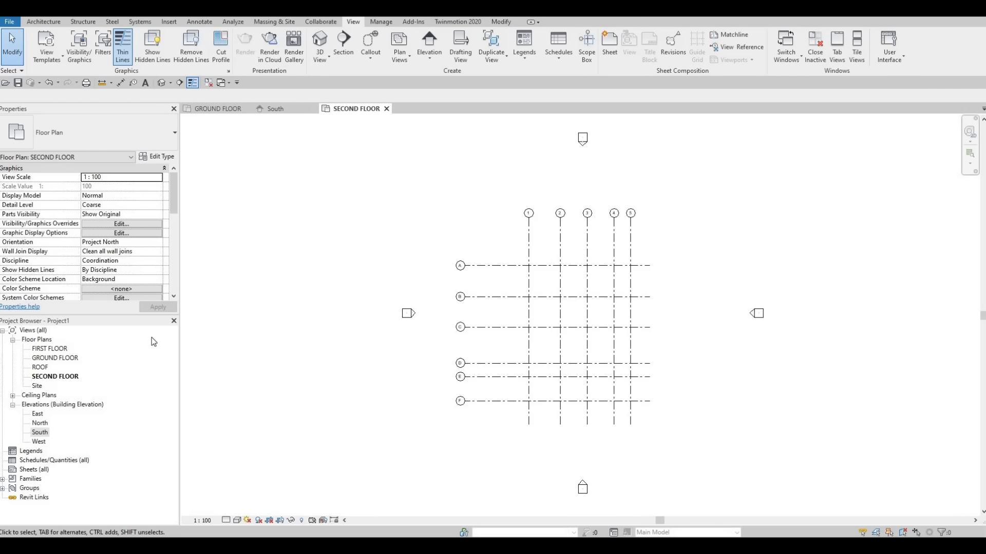
Try lowering the heads of grids 1 to 5 below the ROOF level in the South elevation and check the ROOF plan.
{"action": "left_click", "coordinate": [277, 109]}
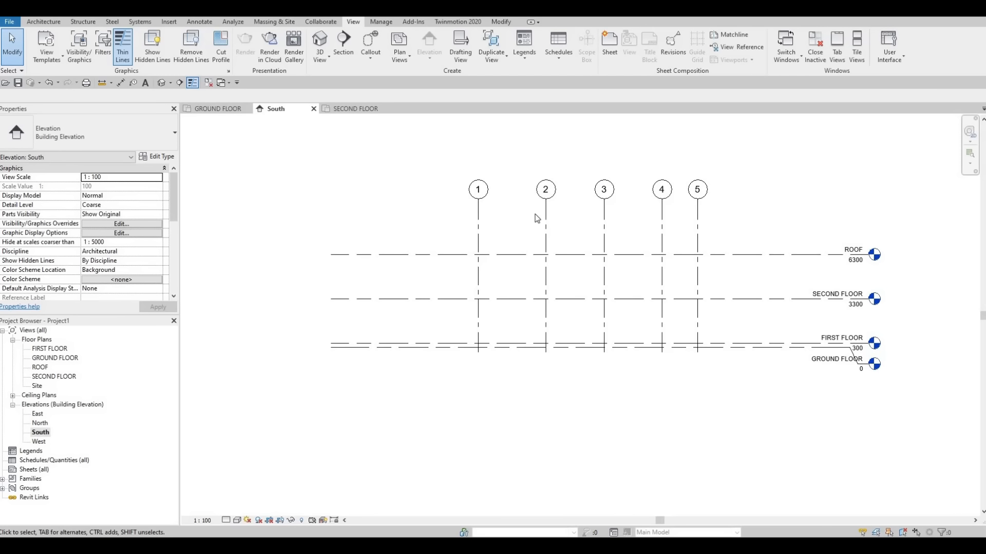
{"action": "left_click", "coordinate": [546, 205]}
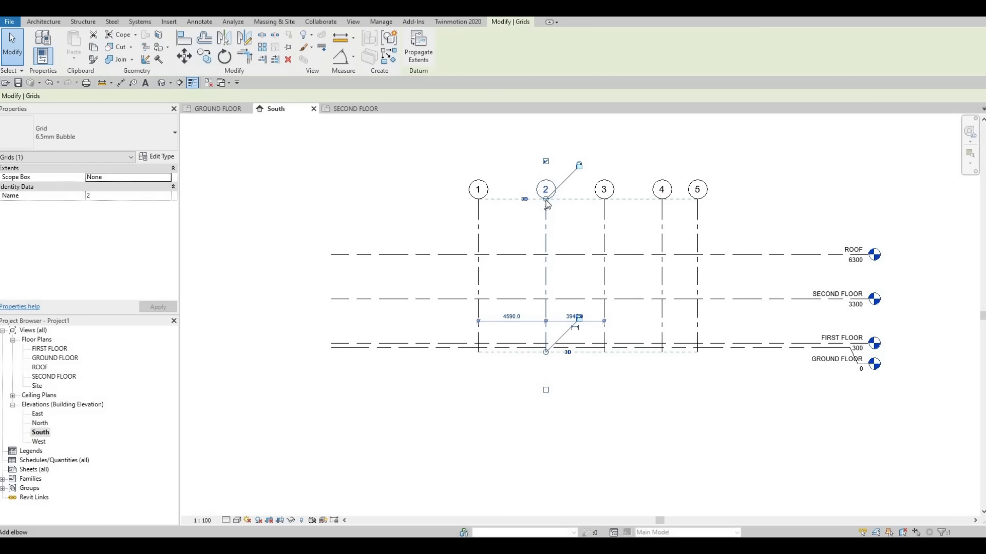
{"action": "left_click_drag", "start_coordinate": [548, 238], "coordinate": [548, 211]}
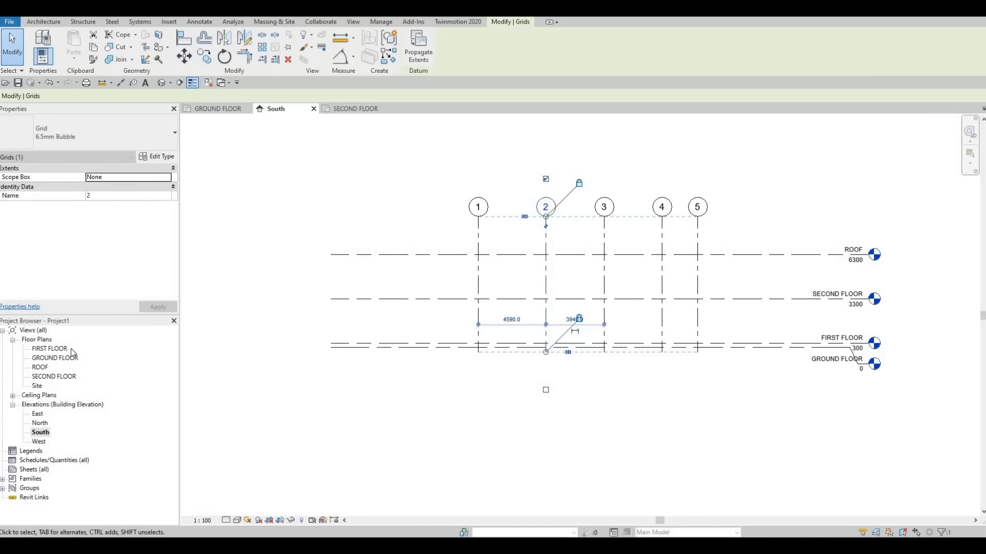
{"action": "double_click", "coordinate": [41, 367]}
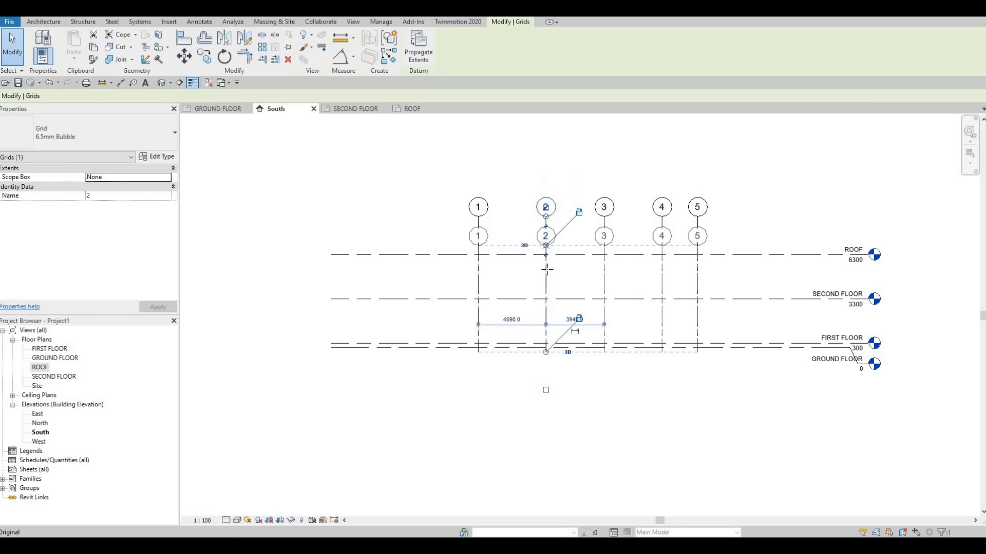
{"action": "left_click_drag", "start_coordinate": [546, 224], "coordinate": [545, 277]}
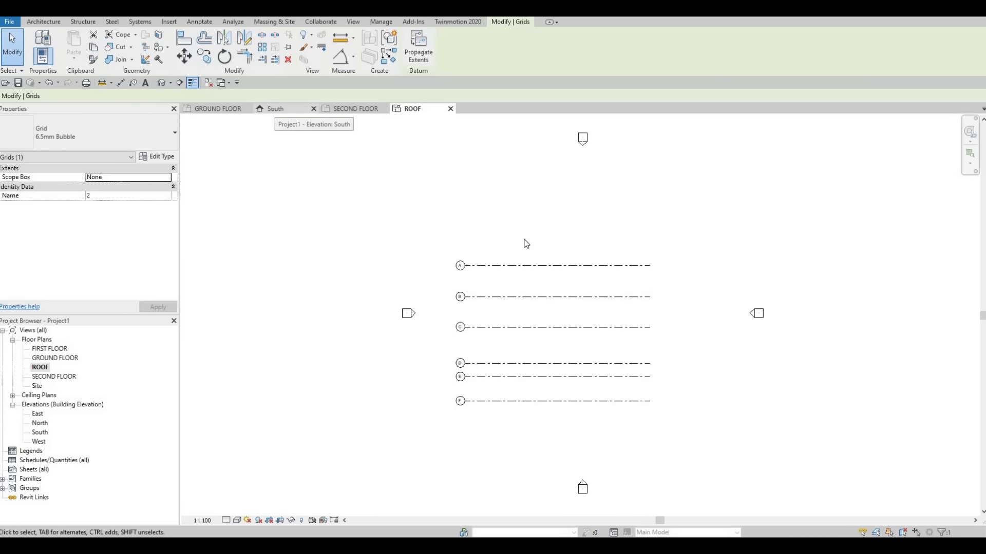
Extend grids 1 to 5 above the ROOF level in the South elevation and grids A to F likewise in the East elevation.
{"action": "left_click", "coordinate": [285, 109]}
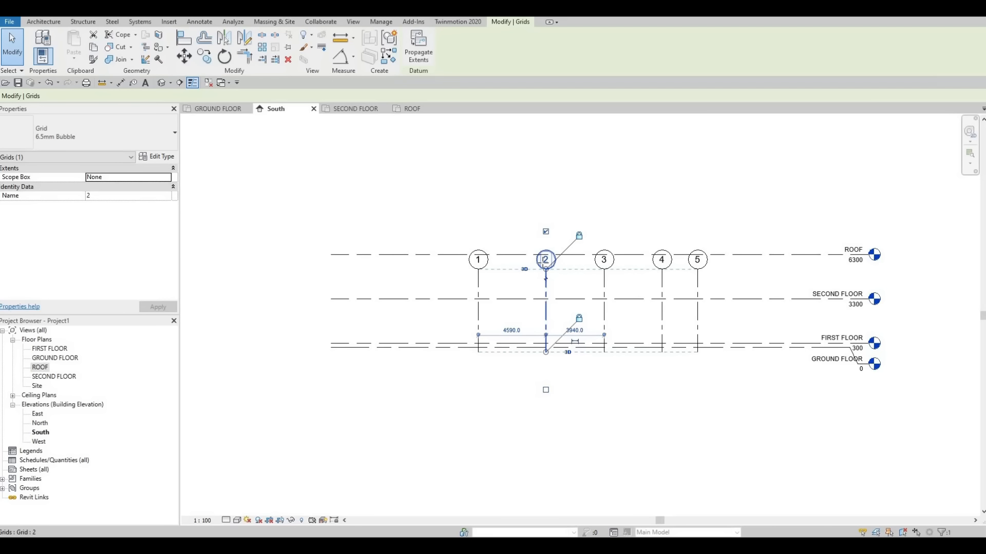
{"action": "left_click_drag", "start_coordinate": [545, 268], "coordinate": [541, 170]}
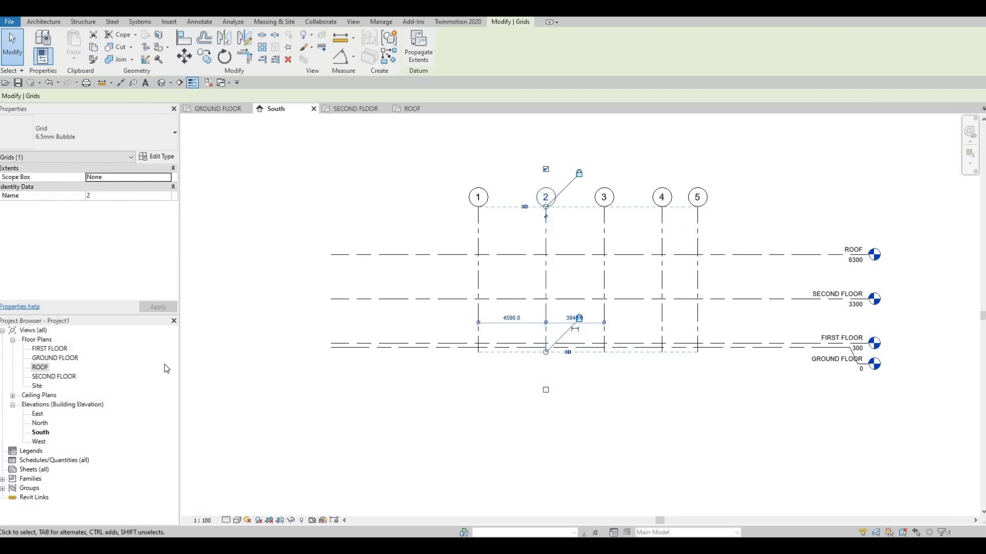
{"action": "double_click", "coordinate": [37, 415]}
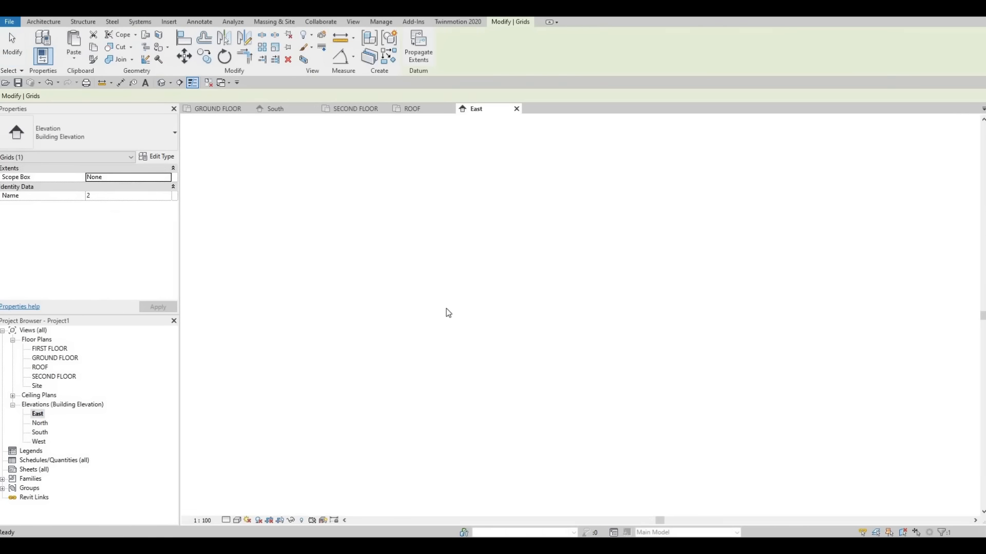
{"action": "scroll", "coordinate": [530, 284], "scroll_direction": "down", "scroll_amount": 2}
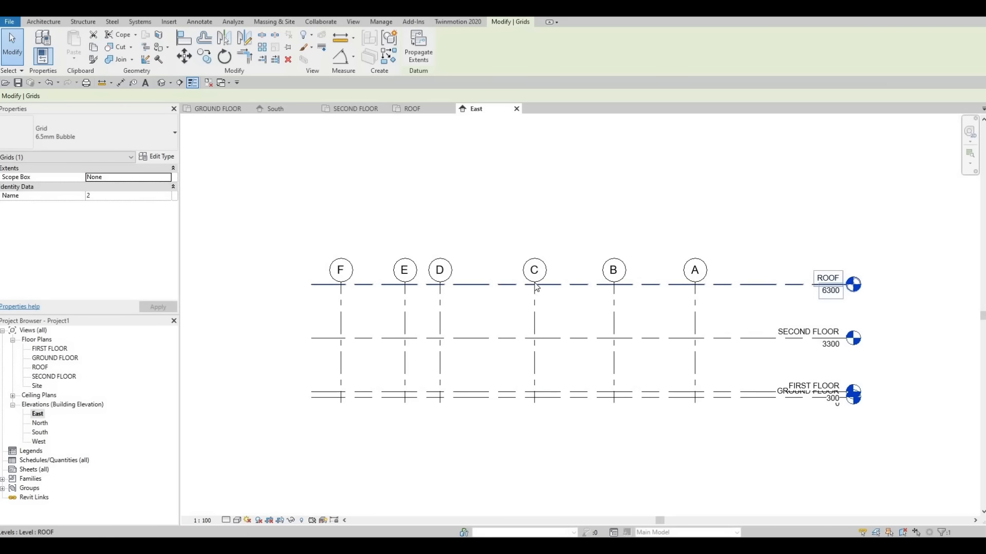
{"action": "left_click", "coordinate": [534, 288]}
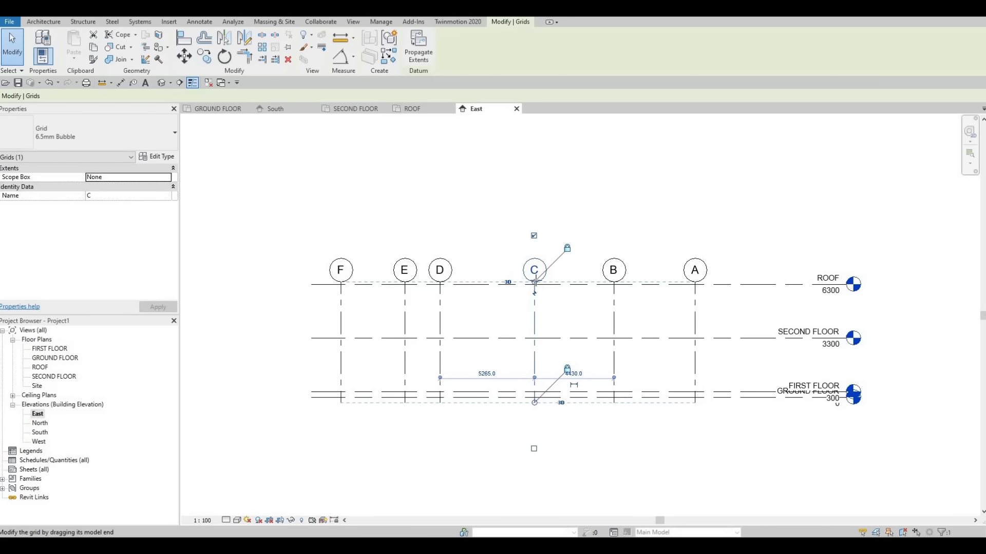
{"action": "left_click_drag", "start_coordinate": [534, 288], "coordinate": [567, 219]}
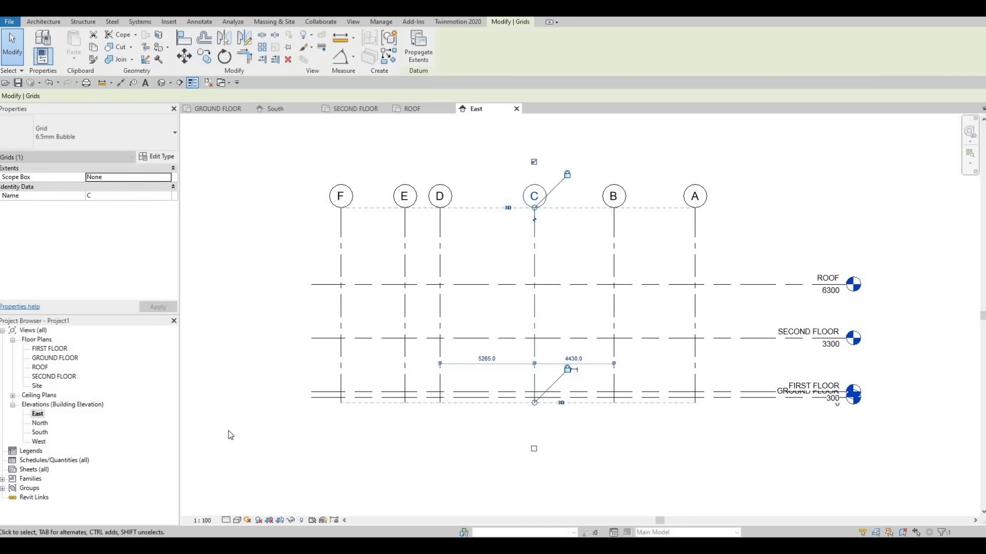
Check the North elevation and extend the level lines in the West elevation well past grid F.
{"action": "double_click", "coordinate": [40, 423]}
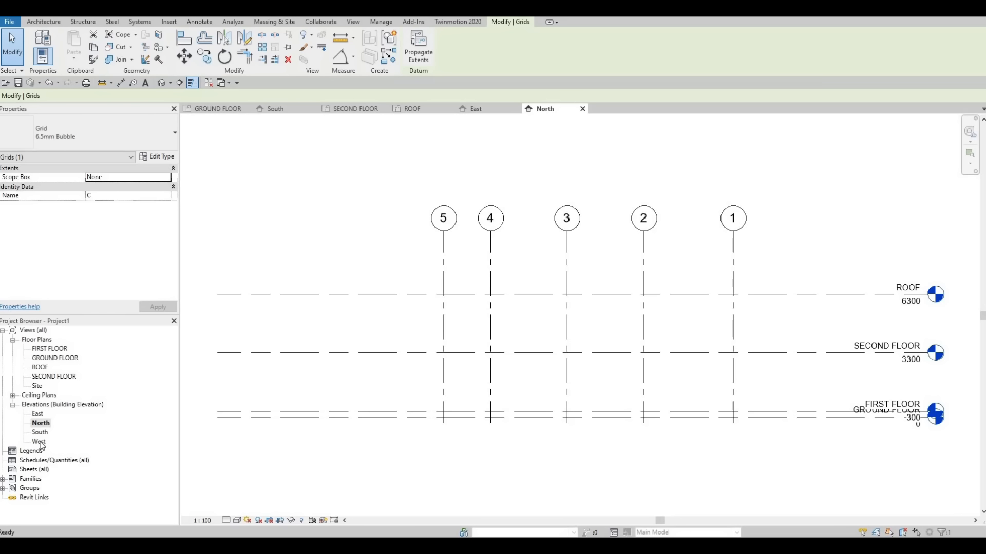
{"action": "double_click", "coordinate": [40, 442]}
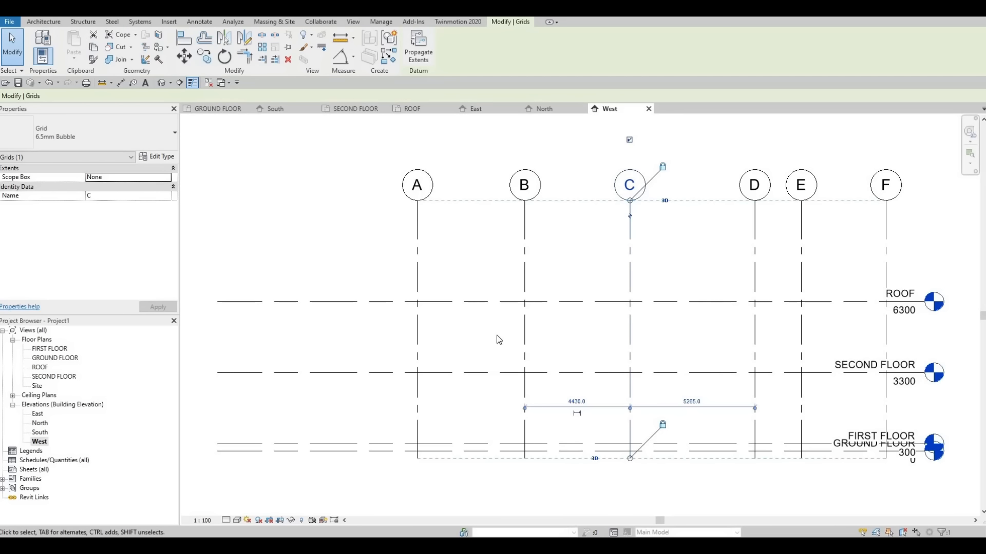
{"action": "scroll", "coordinate": [487, 335], "scroll_direction": "down", "scroll_amount": 2}
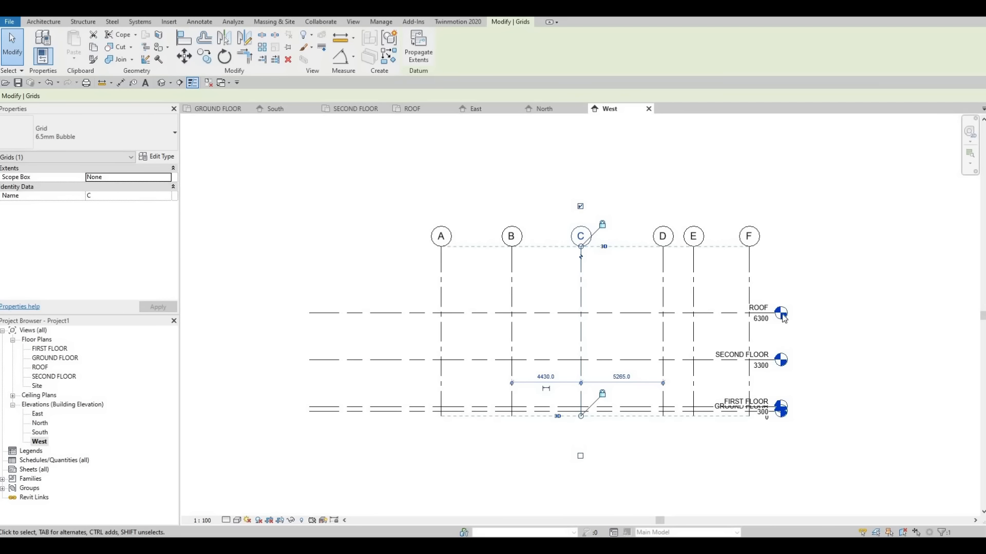
{"action": "left_click", "coordinate": [737, 313]}
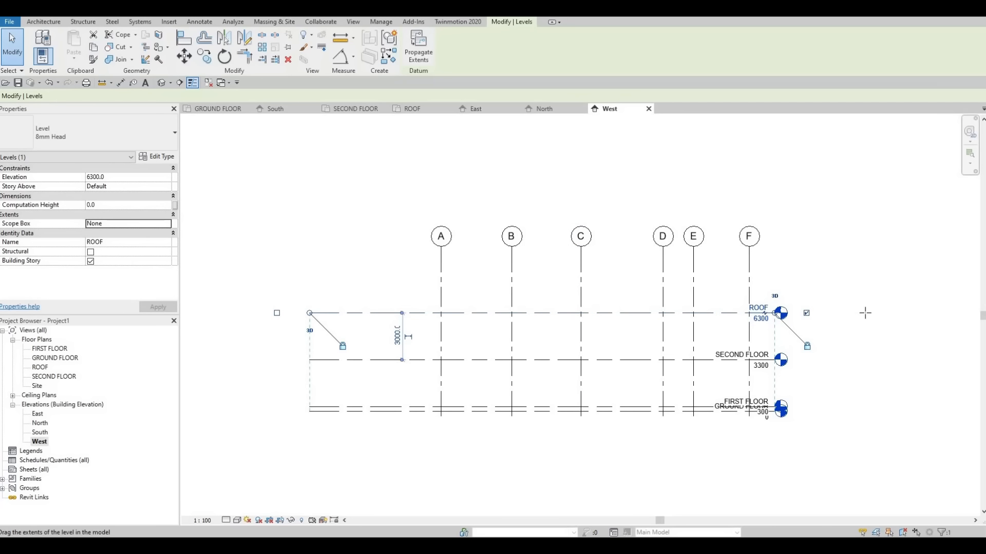
{"action": "left_click_drag", "start_coordinate": [865, 313], "coordinate": [894, 312]}
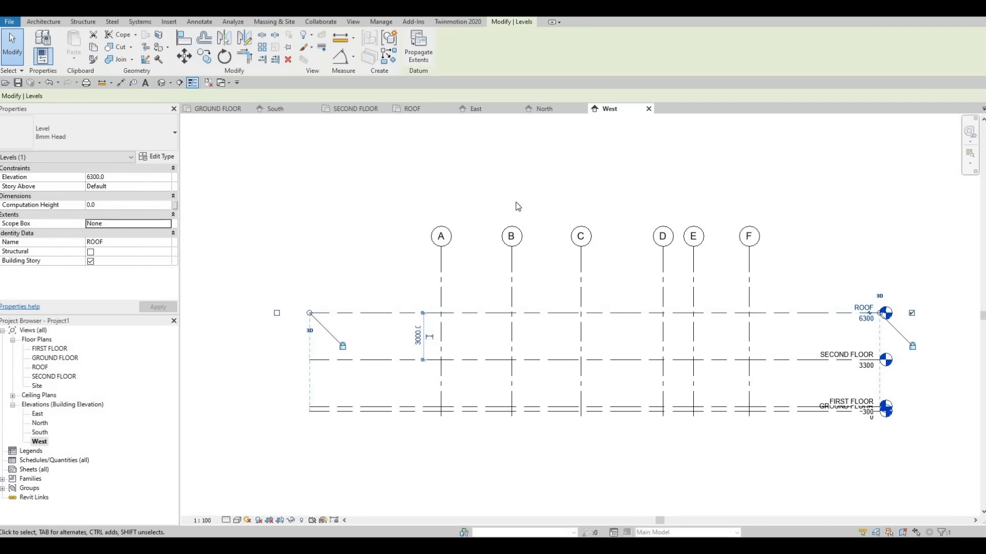
Open the FIRST FLOOR plan and close all inactive views.
{"action": "left_click", "coordinate": [353, 108]}
{"action": "middle_click_drag", "start_coordinate": [528, 265], "coordinate": [546, 323]}
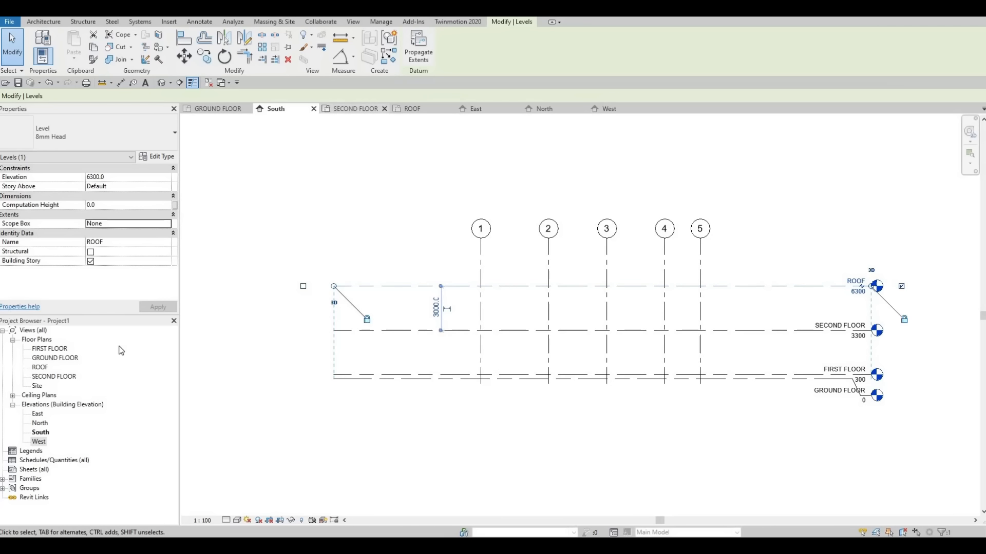
{"action": "double_click", "coordinate": [49, 349]}
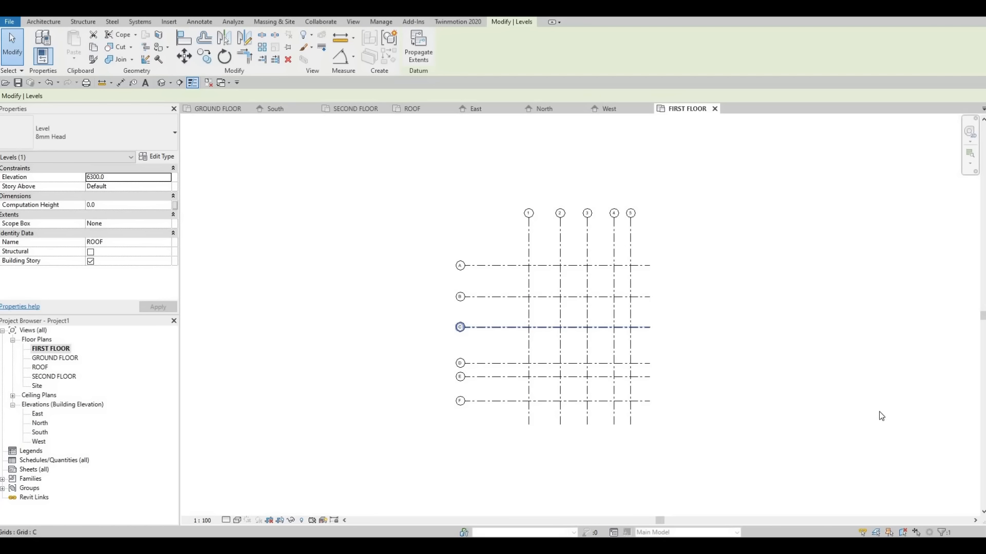
{"action": "left_click", "coordinate": [208, 83]}
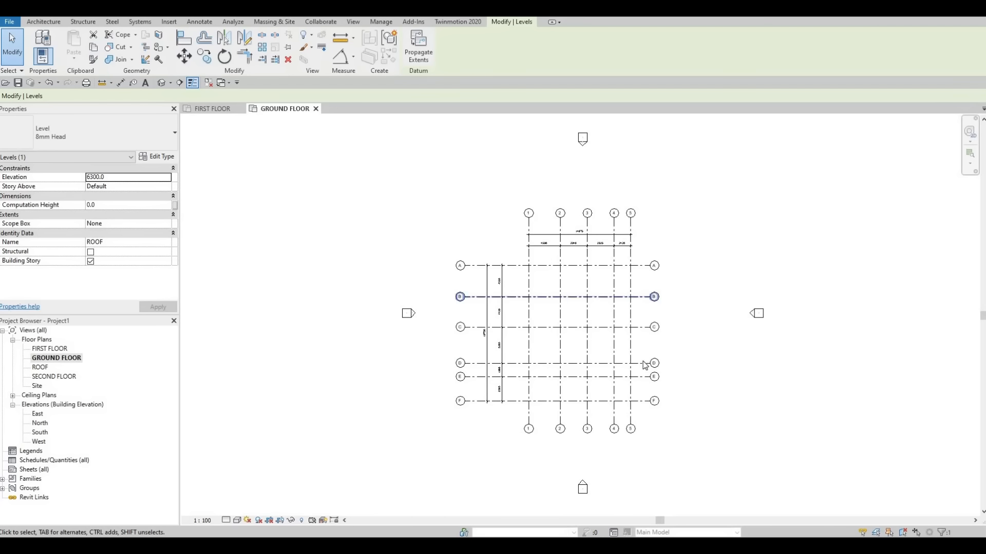
Show the bubbles at the right-hand ends of grids A to F in the FIRST FLOOR plan.
{"action": "double_click", "coordinate": [55, 351]}
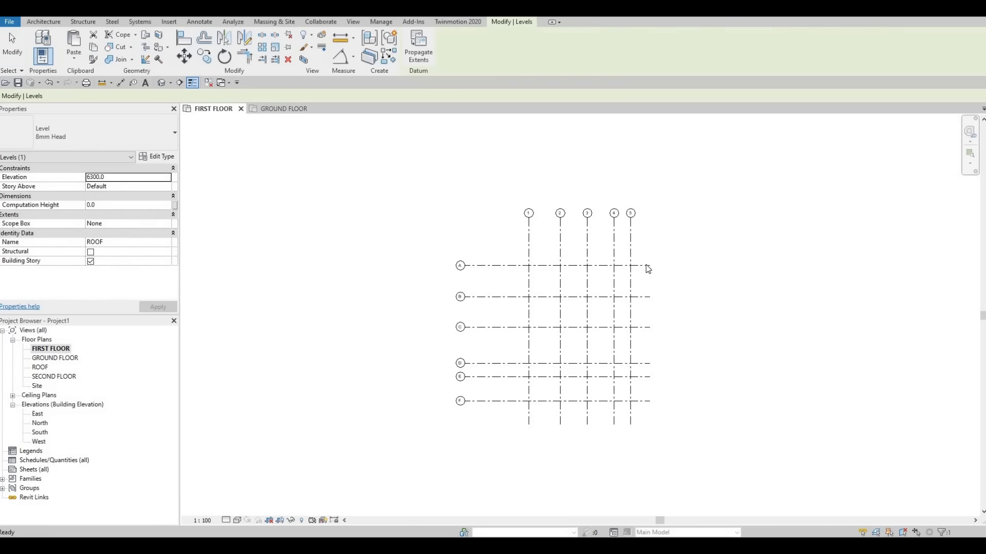
{"action": "left_click", "coordinate": [661, 270]}
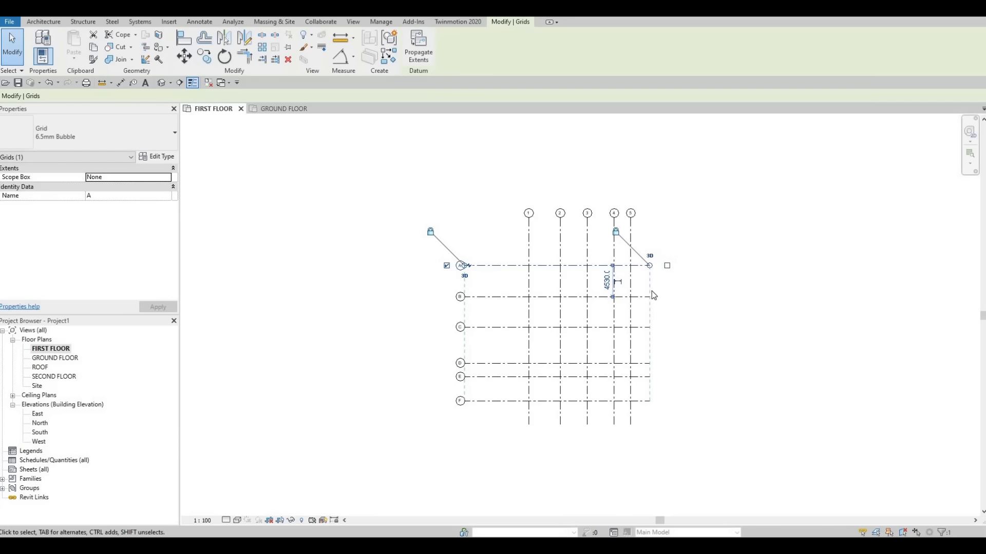
{"action": "left_click", "coordinate": [668, 298]}
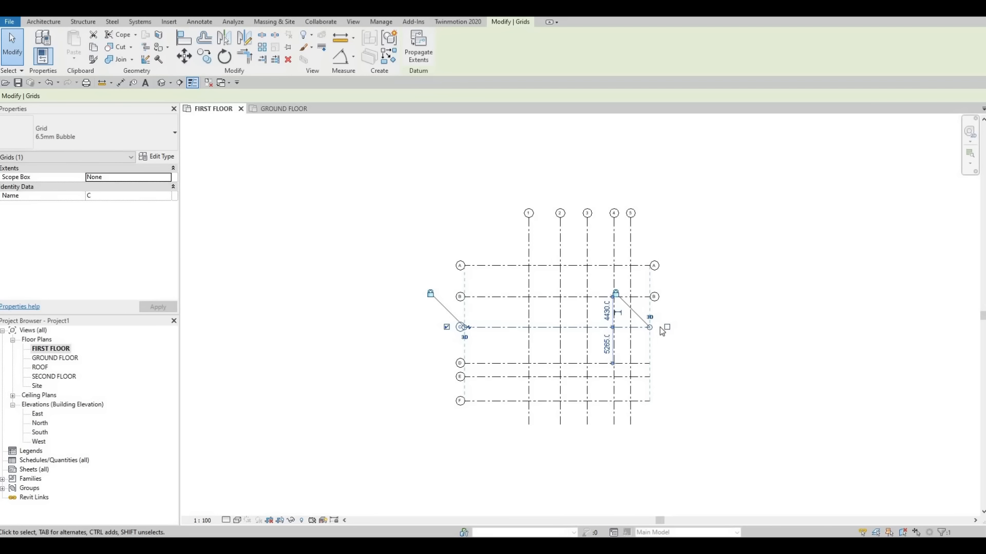
{"action": "key", "text": "Escape"}
{"action": "left_click", "coordinate": [668, 328]}
{"action": "left_click", "coordinate": [664, 361]}
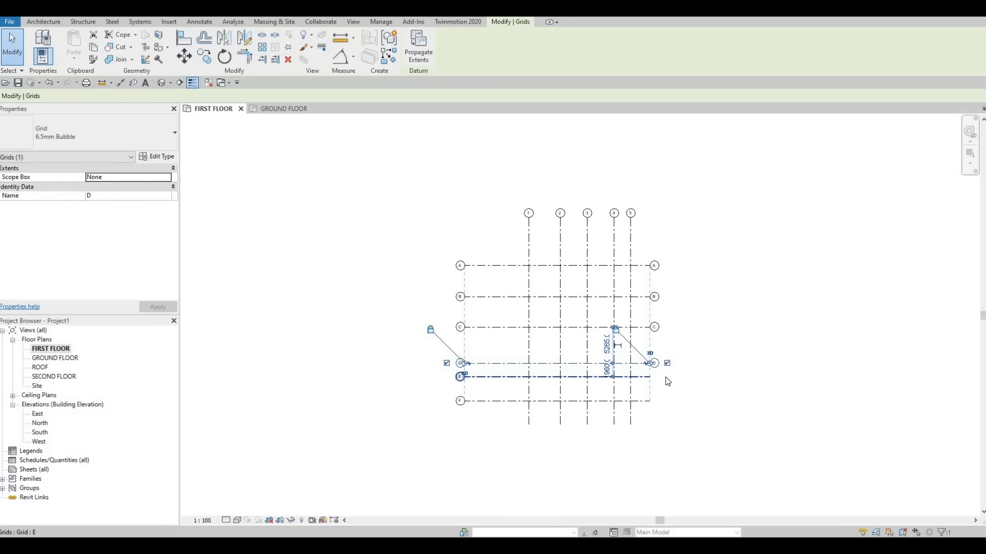
{"action": "left_click", "coordinate": [666, 377]}
{"action": "left_click", "coordinate": [647, 402]}
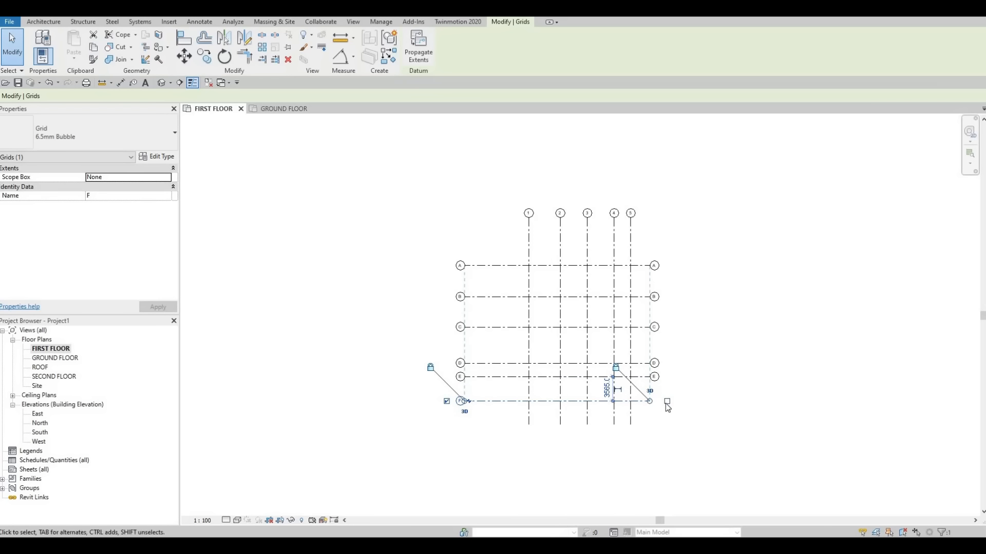
Show the bubbles at the lower ends of grids 5 to 1 in the FIRST FLOOR plan.
{"action": "left_click", "coordinate": [631, 422]}
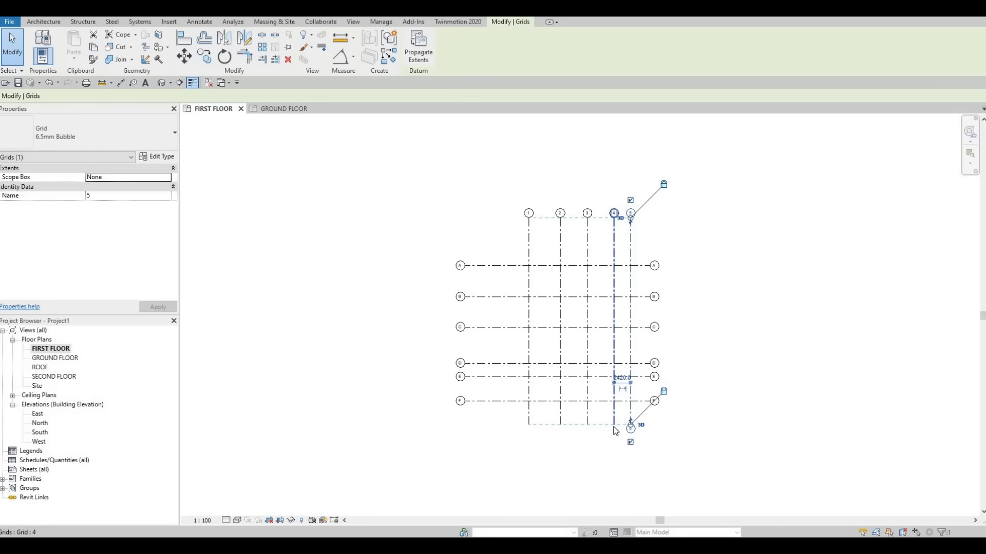
{"action": "left_click", "coordinate": [615, 418]}
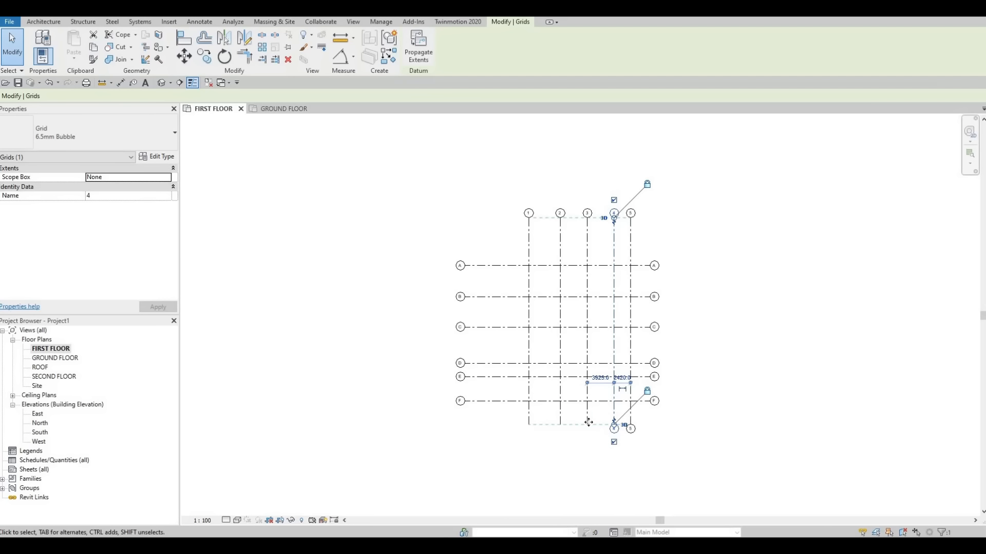
{"action": "left_click", "coordinate": [586, 443]}
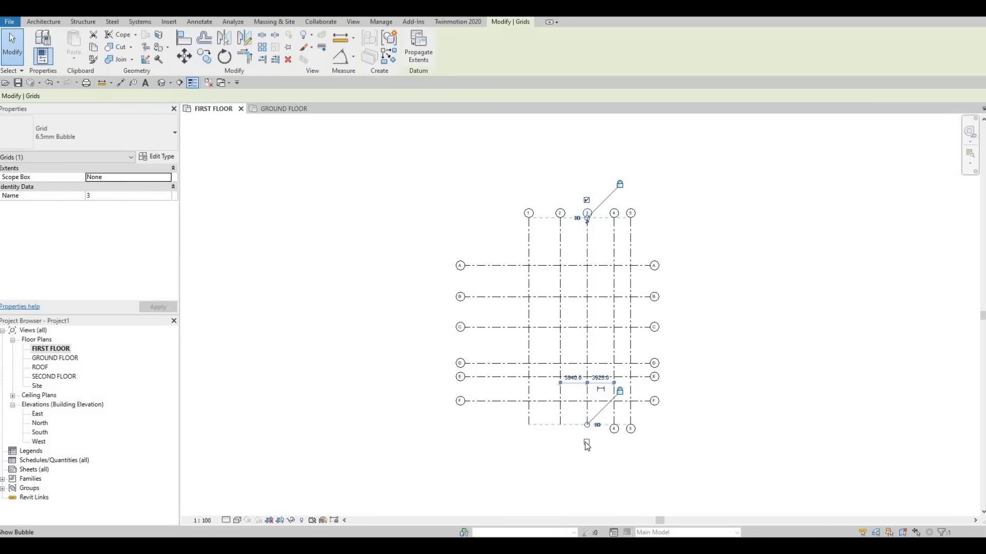
{"action": "left_click", "coordinate": [559, 442]}
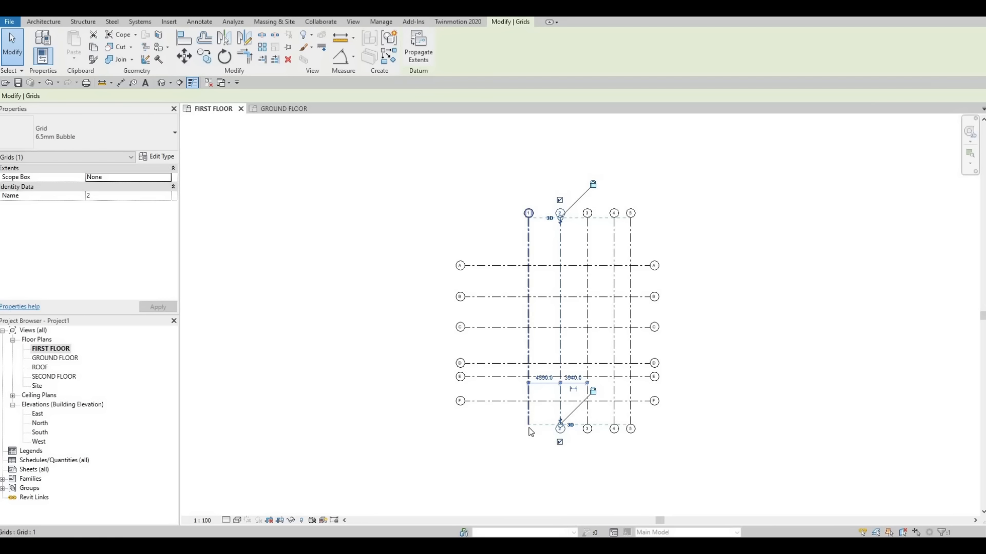
{"action": "left_click", "coordinate": [528, 445]}
{"action": "left_click", "coordinate": [527, 444]}
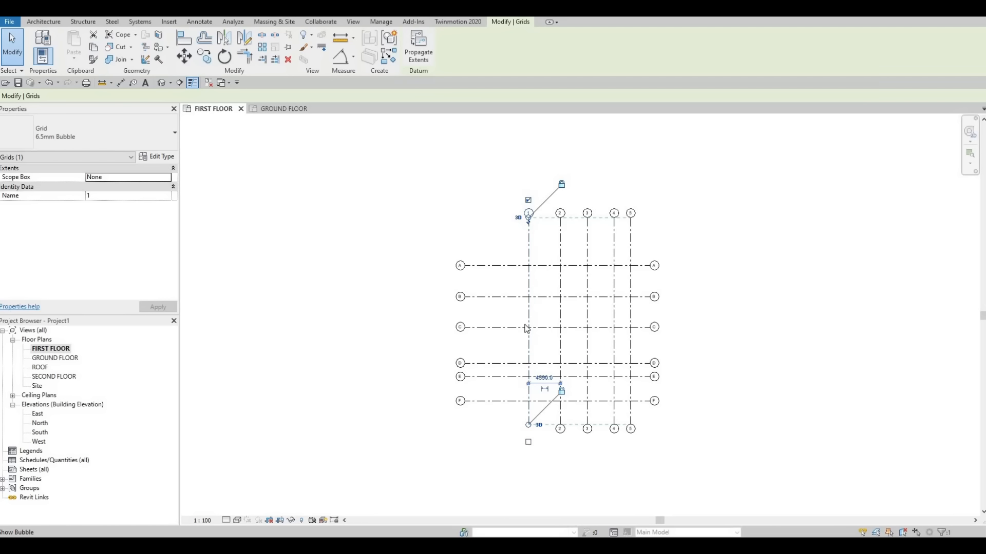
{"action": "middle_click_drag", "start_coordinate": [584, 298], "coordinate": [571, 251]}
{"action": "scroll", "coordinate": [541, 221], "scroll_direction": "up", "scroll_amount": 3}
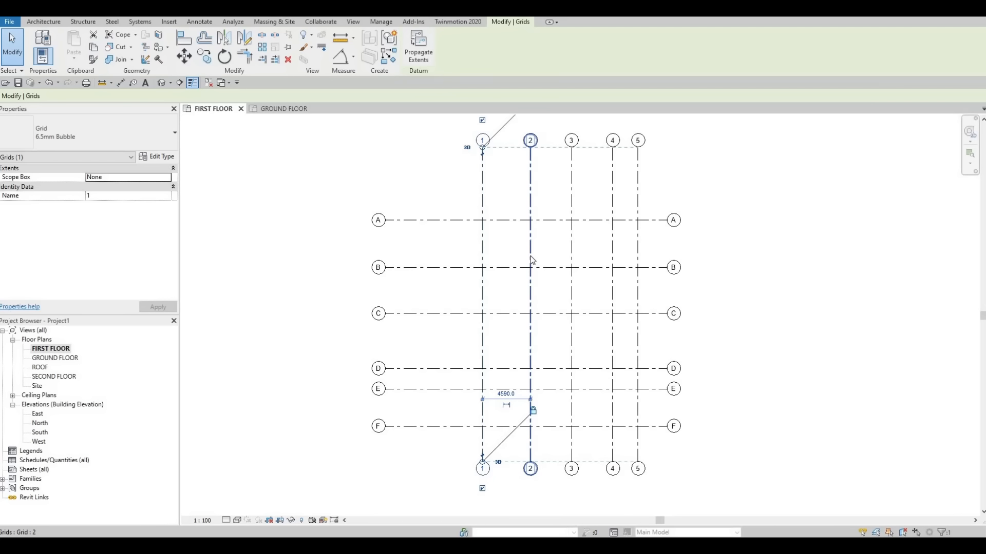
Start the Wall command and duplicate the Exterior - Brick on Mtl. Stud type as EXTERIOR WALL 1.
{"action": "left_click", "coordinate": [41, 22]}
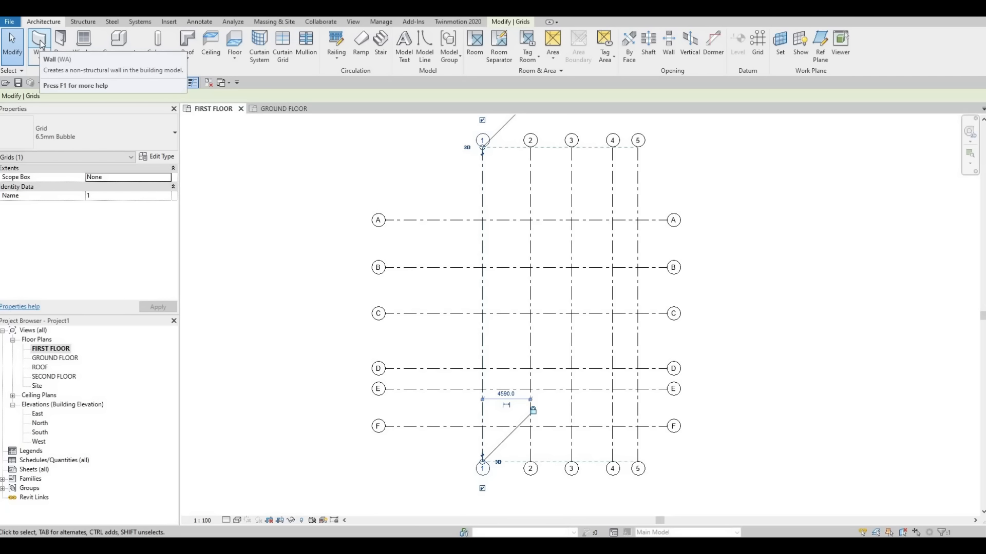
{"action": "left_click", "coordinate": [41, 43]}
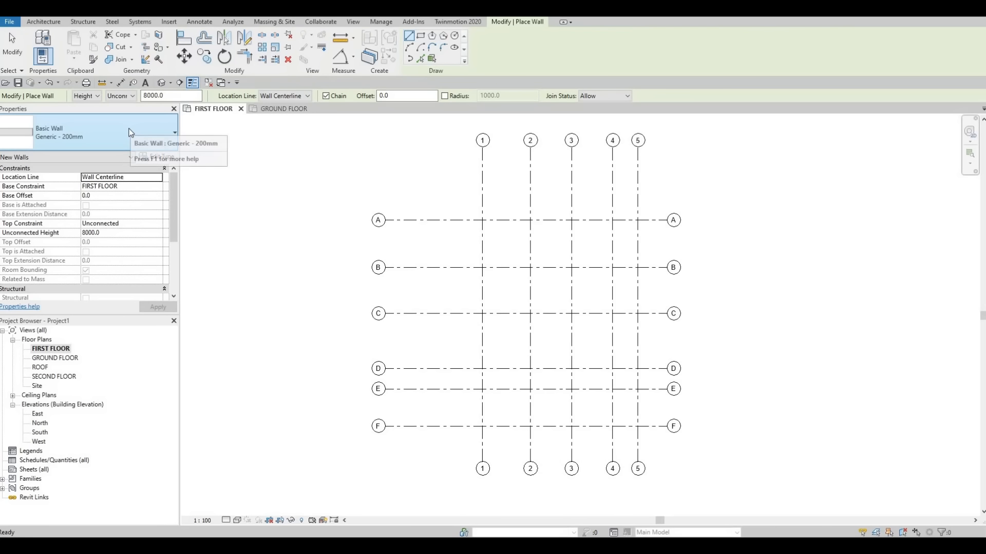
{"action": "left_click", "coordinate": [129, 132]}
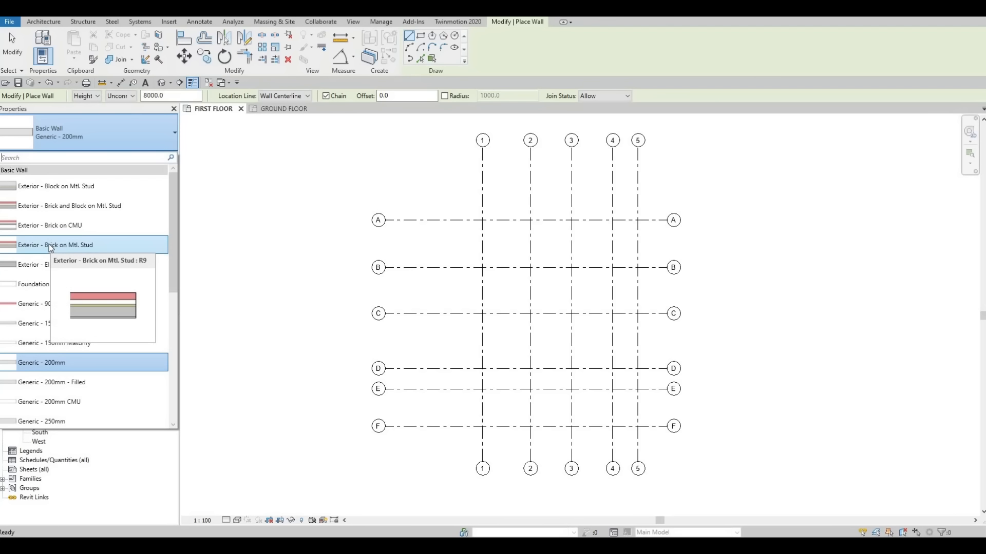
{"action": "left_click", "coordinate": [71, 244]}
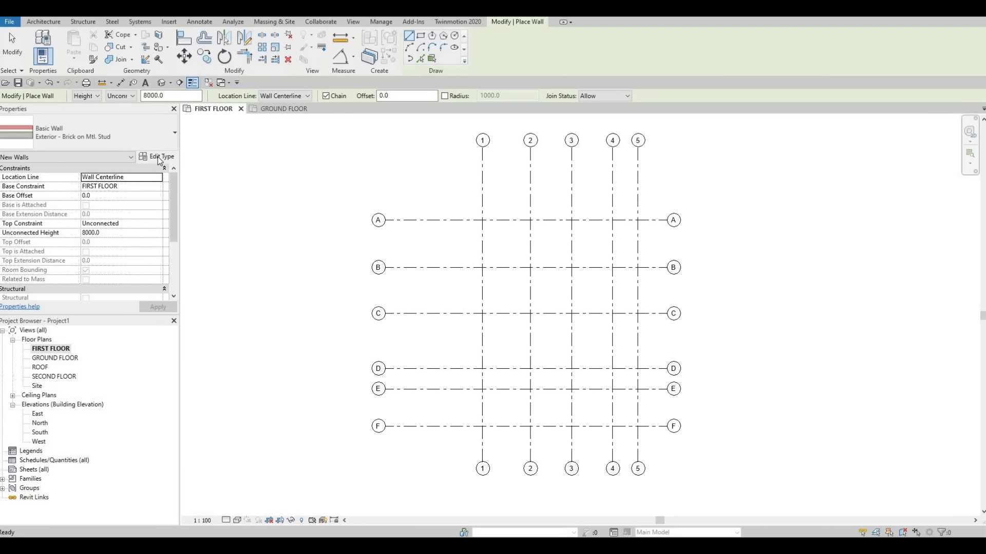
{"action": "left_click", "coordinate": [158, 156]}
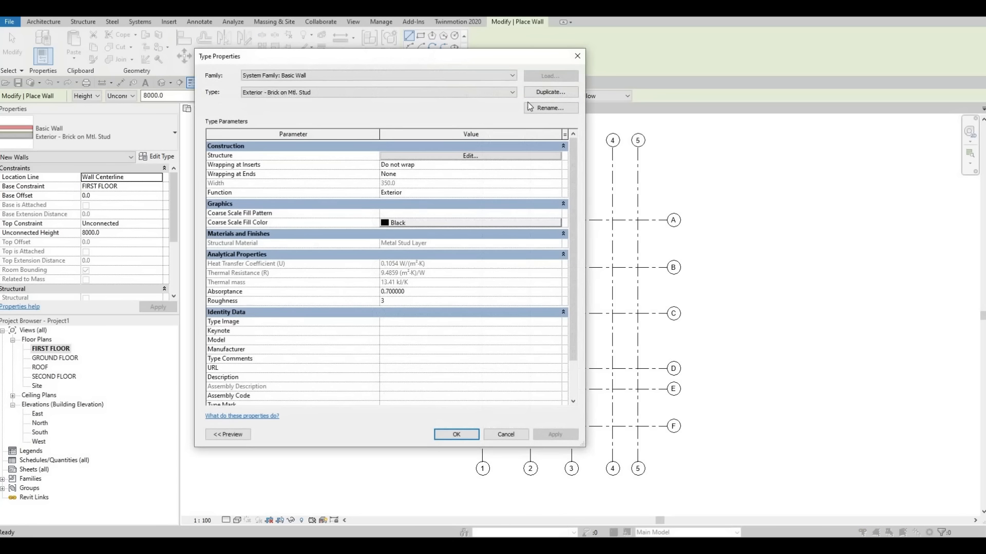
{"action": "left_click", "coordinate": [544, 95]}
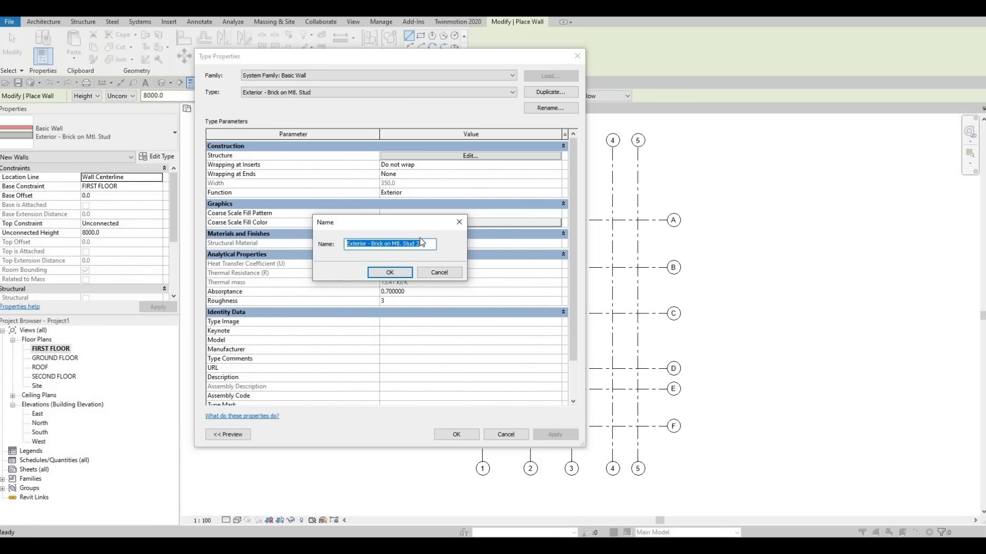
{"action": "type", "text": "EXTERI"}
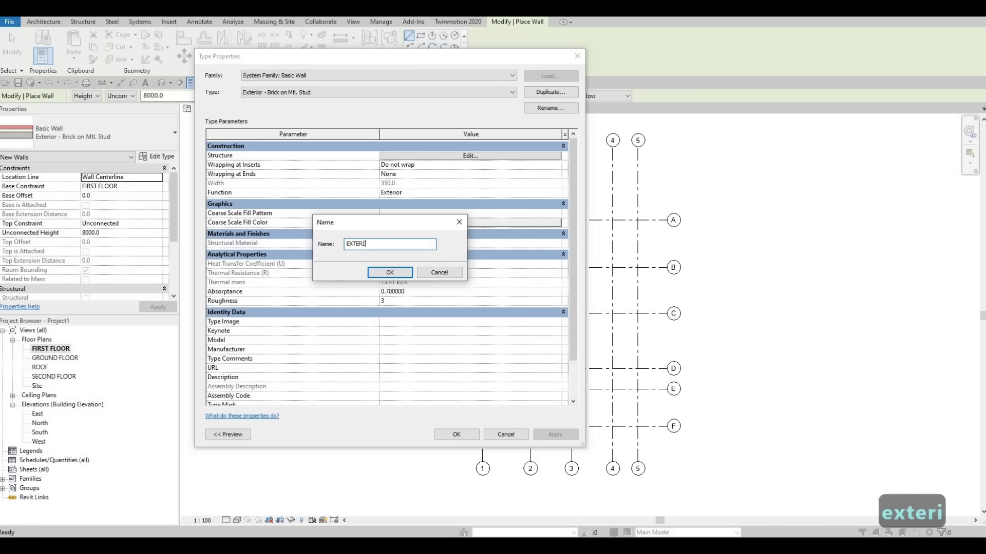
{"action": "type", "text": "OR WALL 1"}
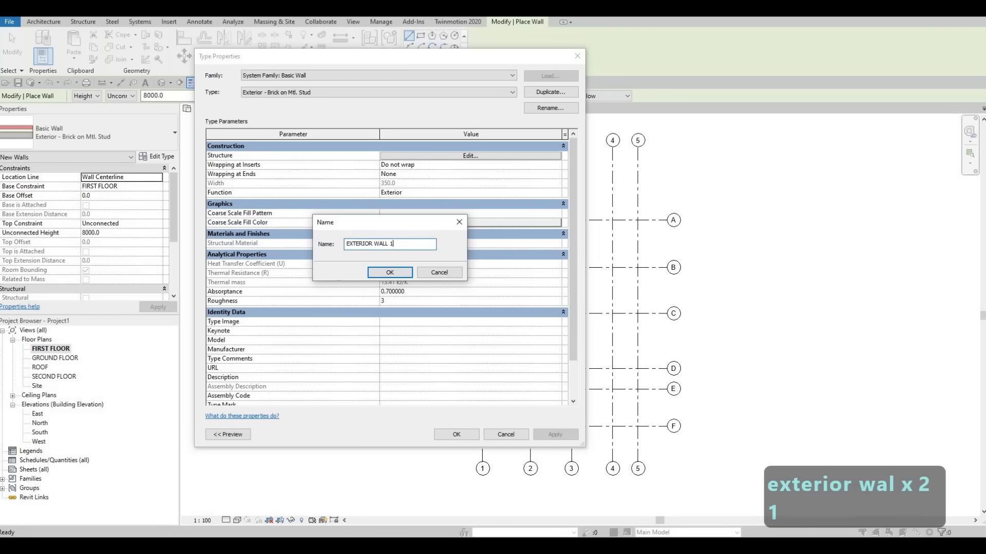
{"action": "left_click", "coordinate": [396, 272]}
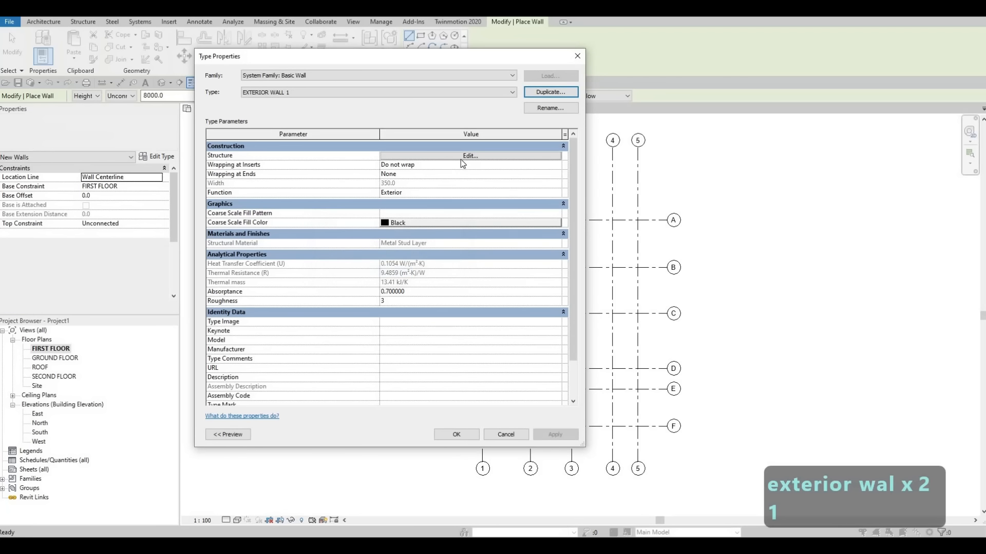
Delete all layers outside the core boundaries in the structure of EXTERIOR WALL 1, keeping only the Structure [1] layer.
{"action": "left_click", "coordinate": [454, 156]}
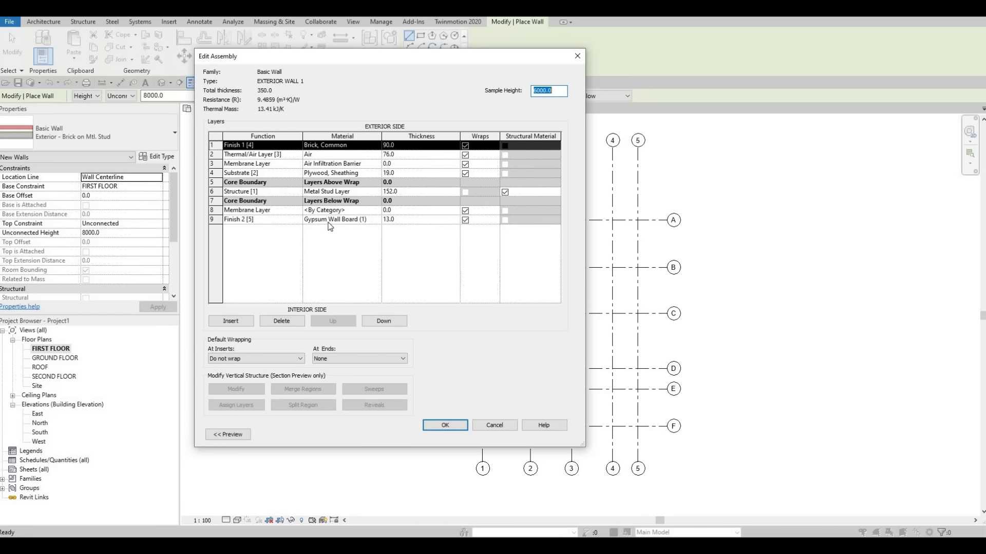
{"action": "left_click", "coordinate": [282, 321]}
{"action": "left_click", "coordinate": [282, 321]}
{"action": "left_click", "coordinate": [283, 322]}
{"action": "left_click", "coordinate": [282, 321]}
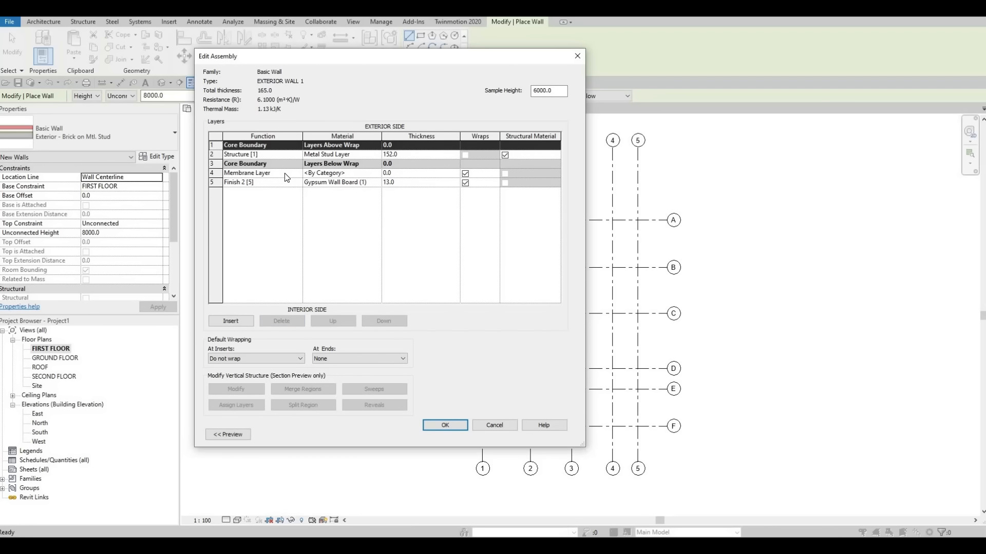
{"action": "left_click", "coordinate": [246, 173]}
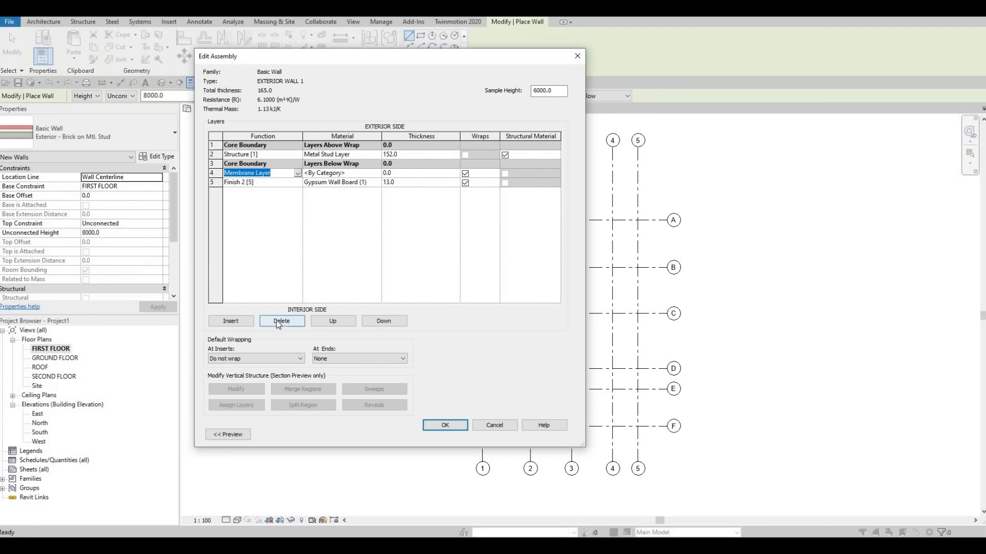
{"action": "left_click", "coordinate": [278, 321]}
{"action": "left_click", "coordinate": [278, 321]}
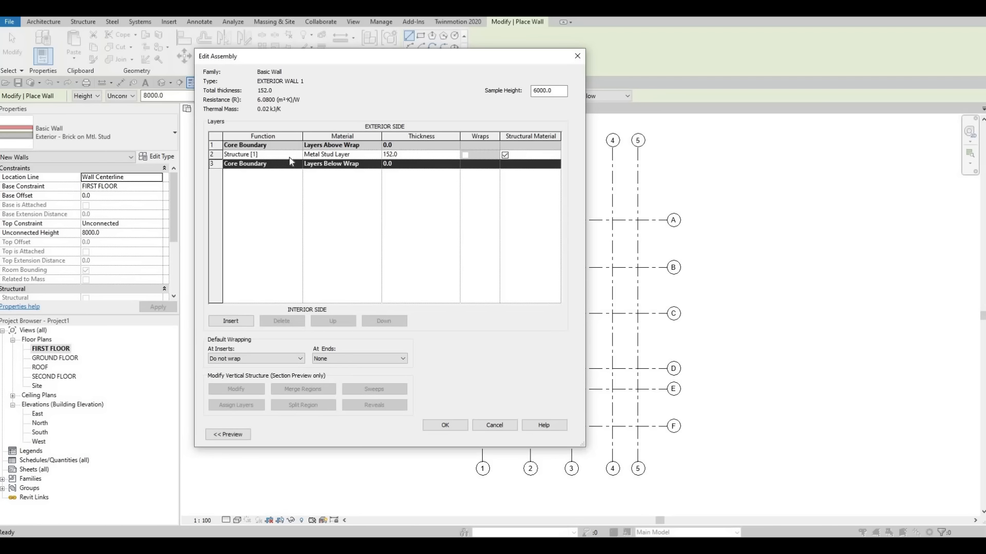
Set the Structure [1] layer to 150 mm thick with the Gypsum Wall Board material and accept the wall type.
{"action": "left_click", "coordinate": [409, 155]}
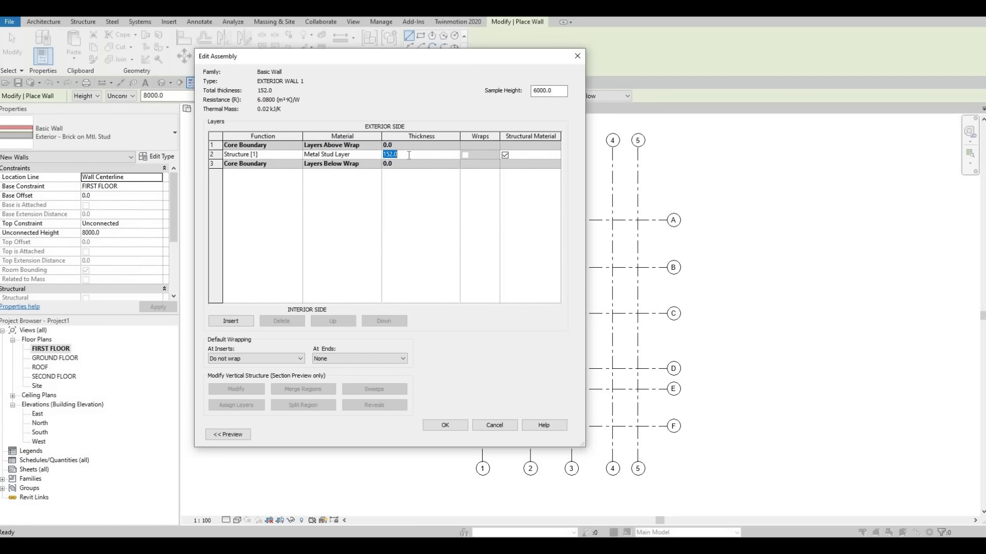
{"action": "type", "text": "150"}
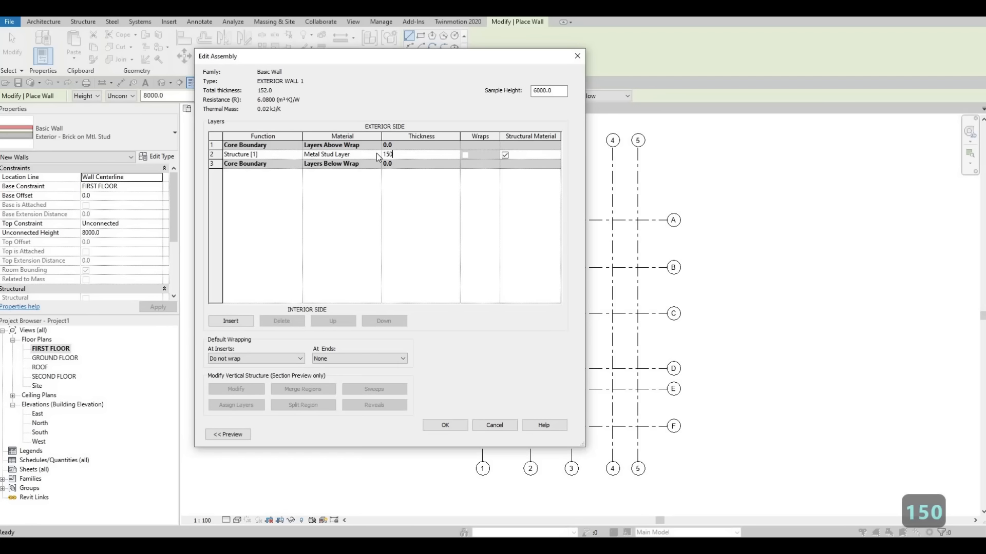
{"action": "left_click", "coordinate": [377, 156]}
{"action": "left_click", "coordinate": [377, 155]}
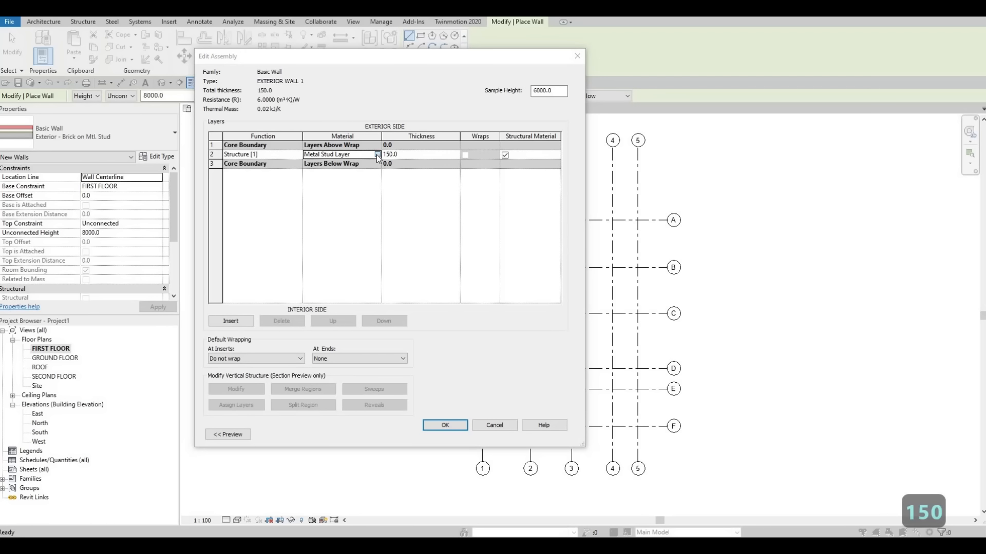
{"action": "scroll", "coordinate": [372, 163], "scroll_direction": "up", "scroll_amount": 5}
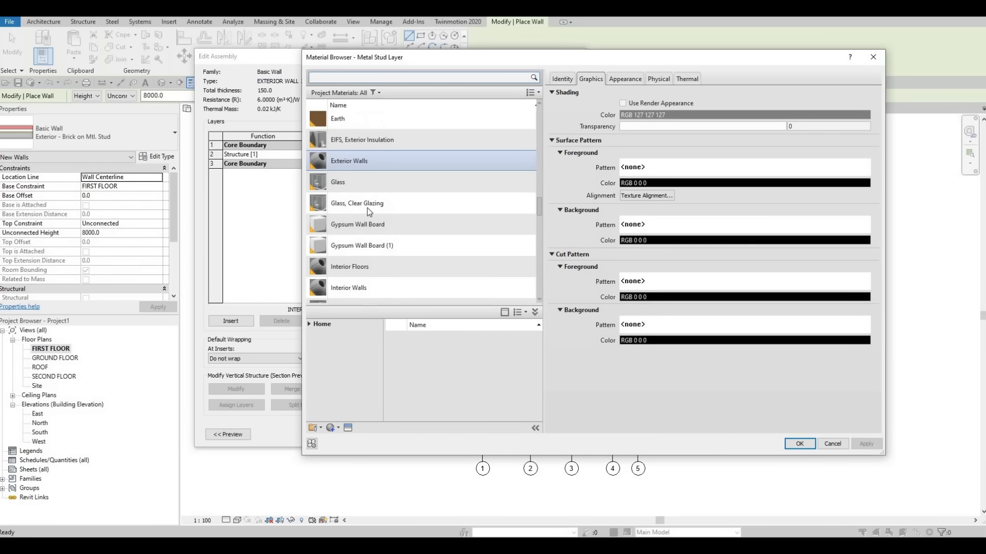
{"action": "left_click", "coordinate": [350, 226]}
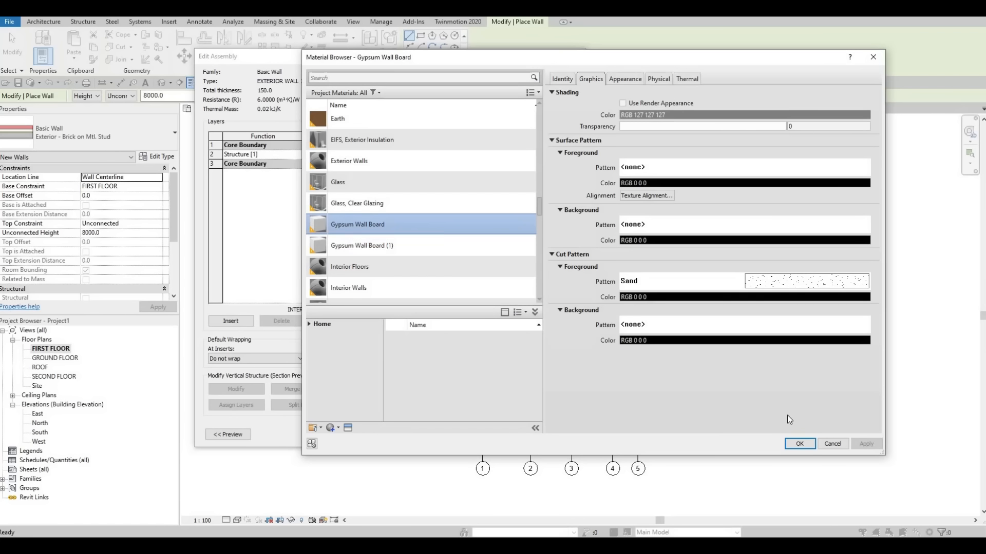
{"action": "left_click", "coordinate": [805, 445]}
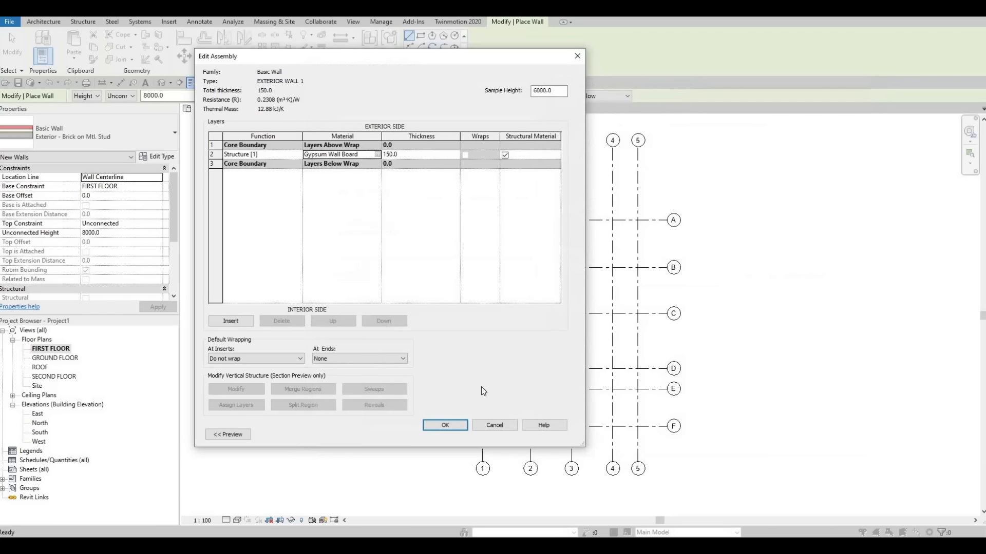
{"action": "left_click", "coordinate": [452, 425]}
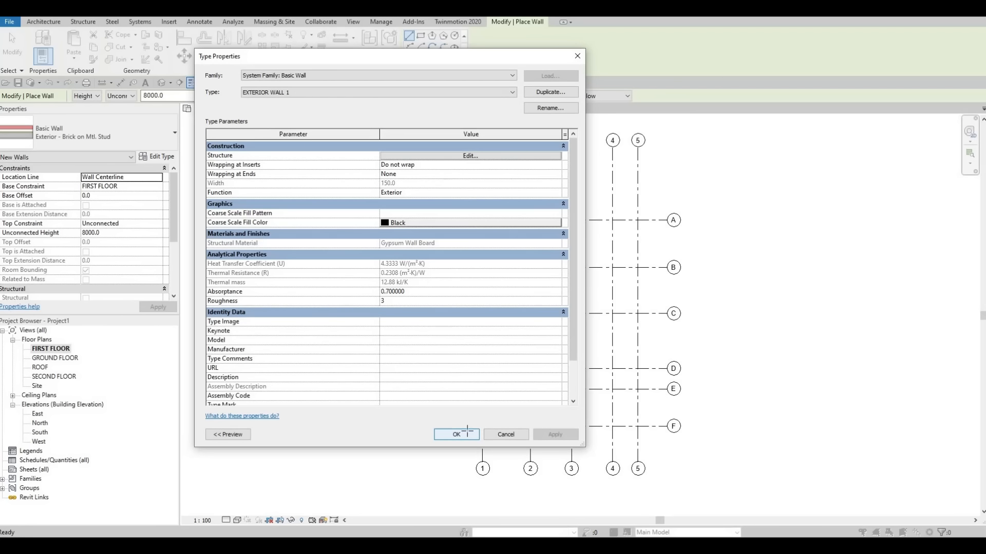
{"action": "left_click", "coordinate": [466, 432]}
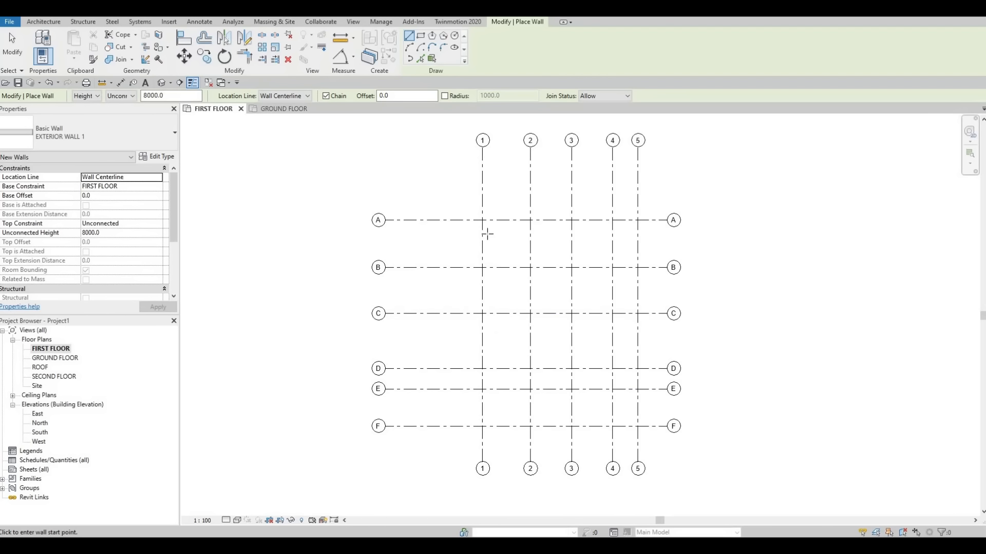
Set the top constraint of the new walls to Up to level: SECOND FLOOR.
{"action": "left_click", "coordinate": [407, 219]}
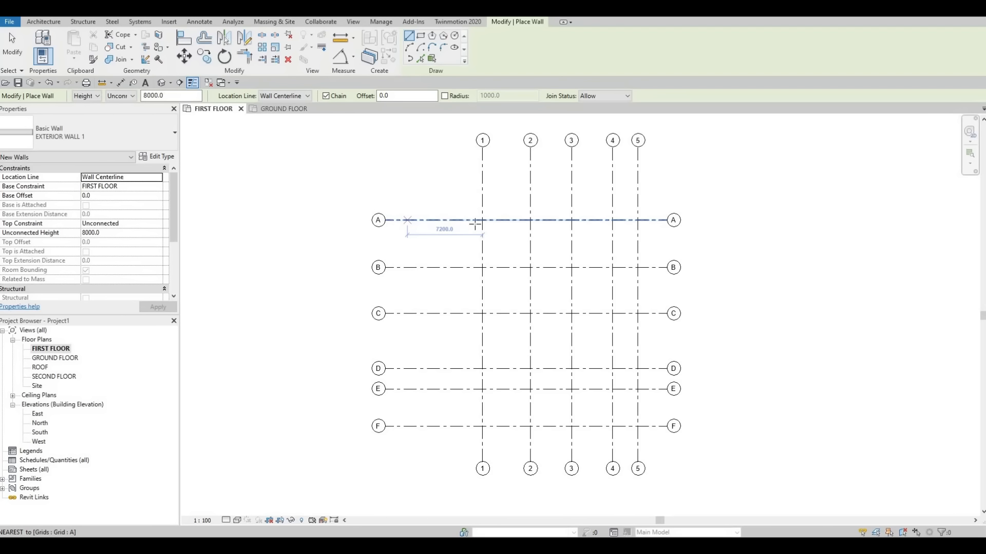
{"action": "key", "text": "Escape"}
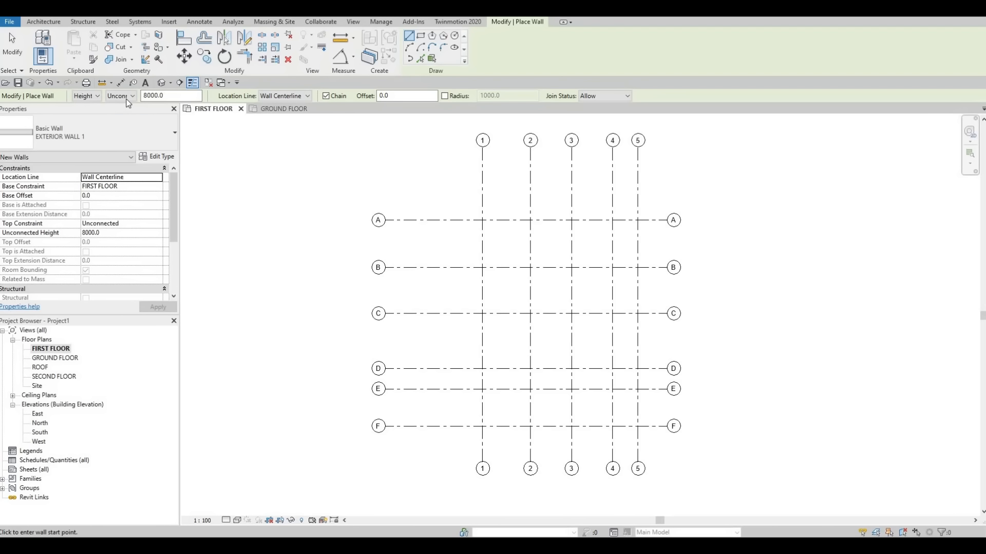
{"action": "left_click", "coordinate": [138, 224]}
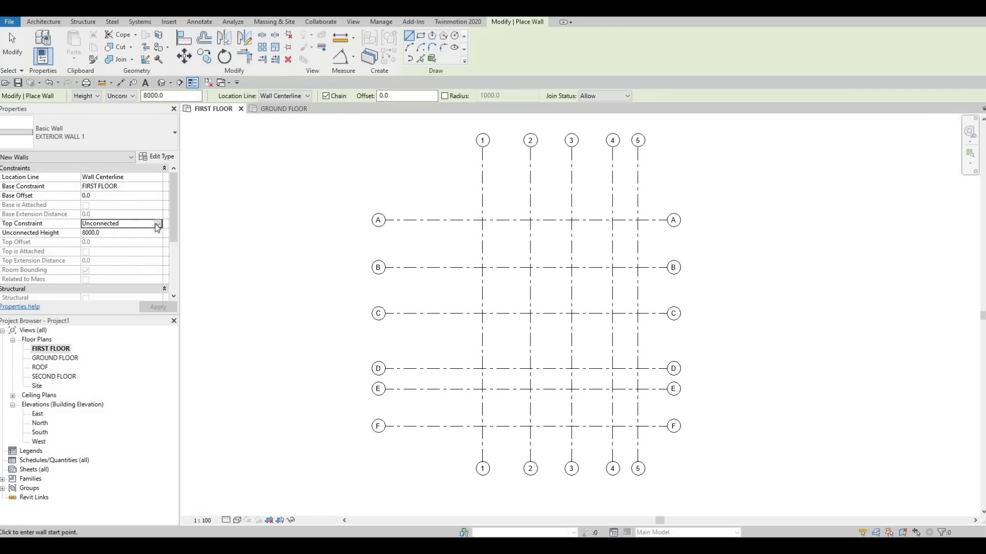
{"action": "left_click", "coordinate": [158, 225]}
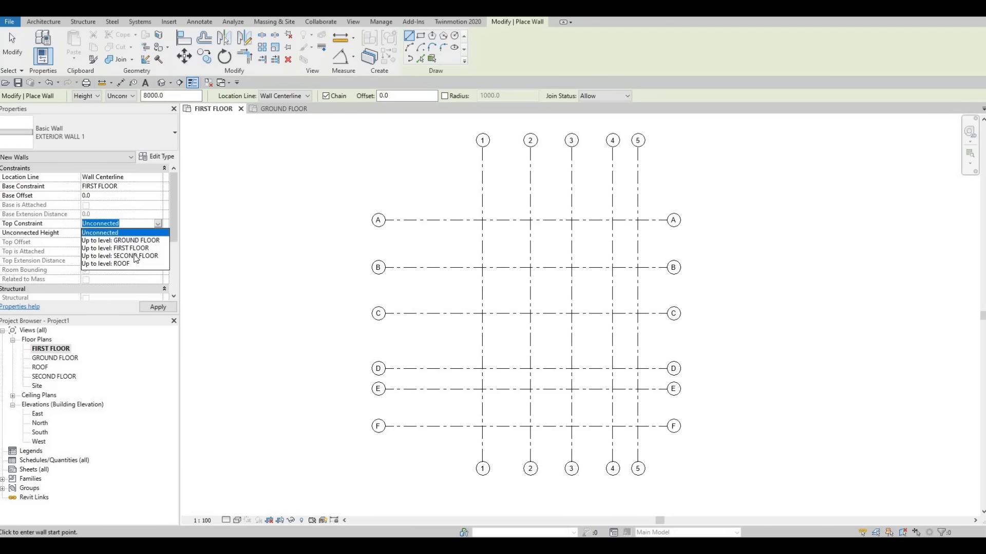
{"action": "left_click", "coordinate": [136, 258]}
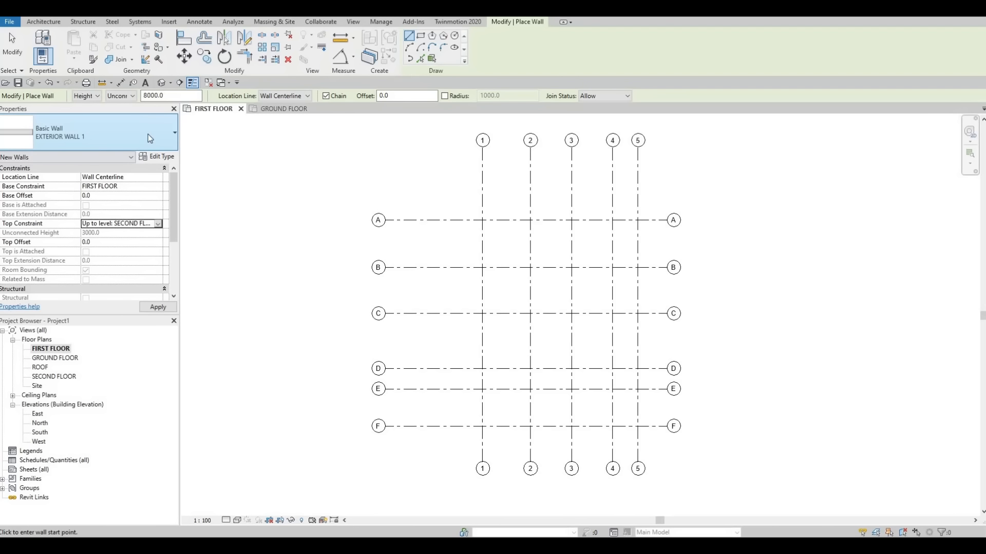
{"action": "left_click", "coordinate": [131, 96]}
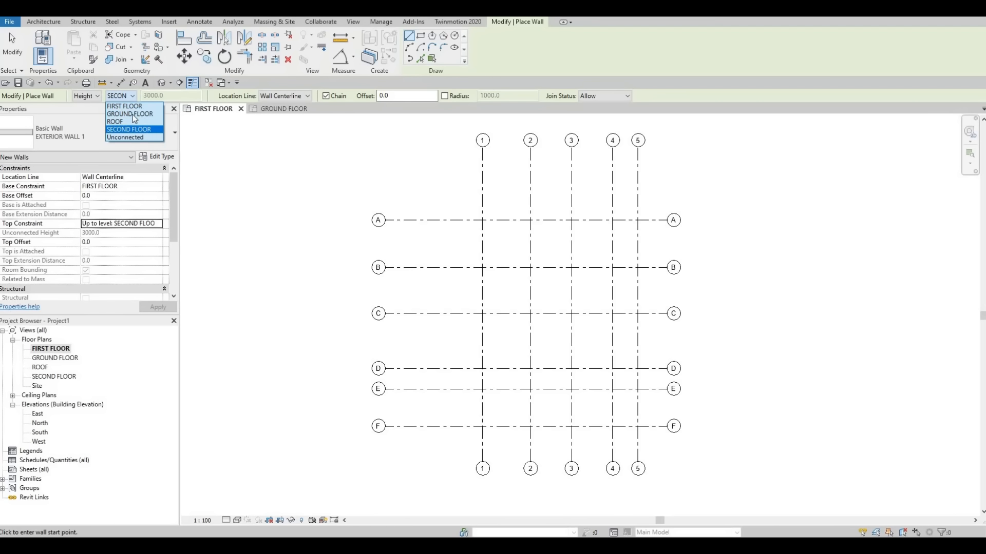
{"action": "key", "text": "Escape"}
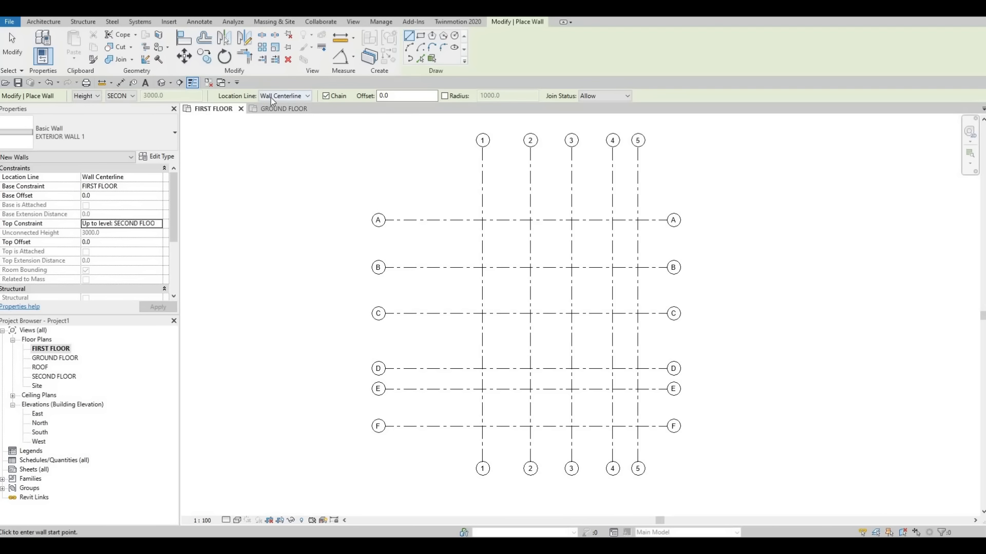
Draw the first EXTERIOR WALL 1 segment along grid A from grid 1 to grid 5, keeping the Wall Centerline location line.
{"action": "left_click", "coordinate": [306, 97]}
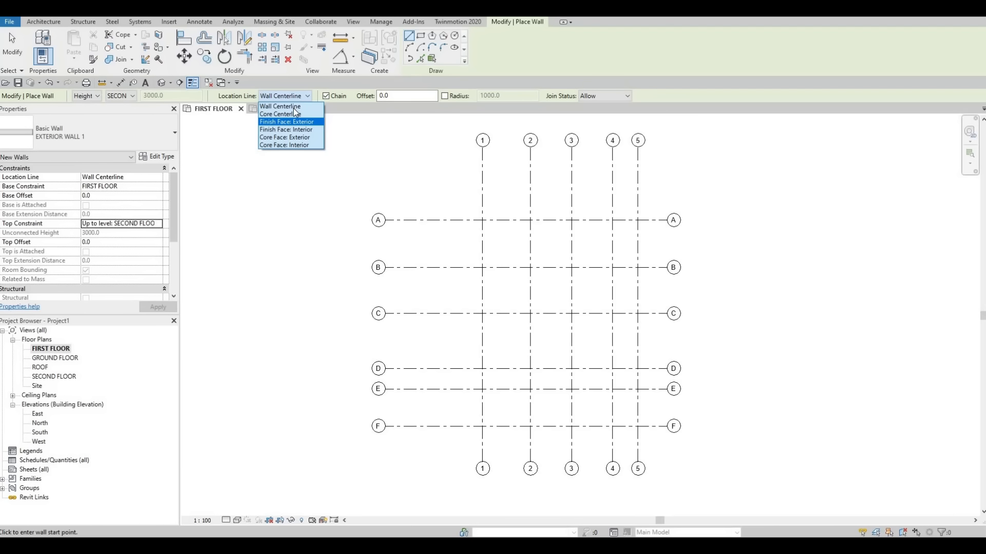
{"action": "left_click", "coordinate": [355, 152]}
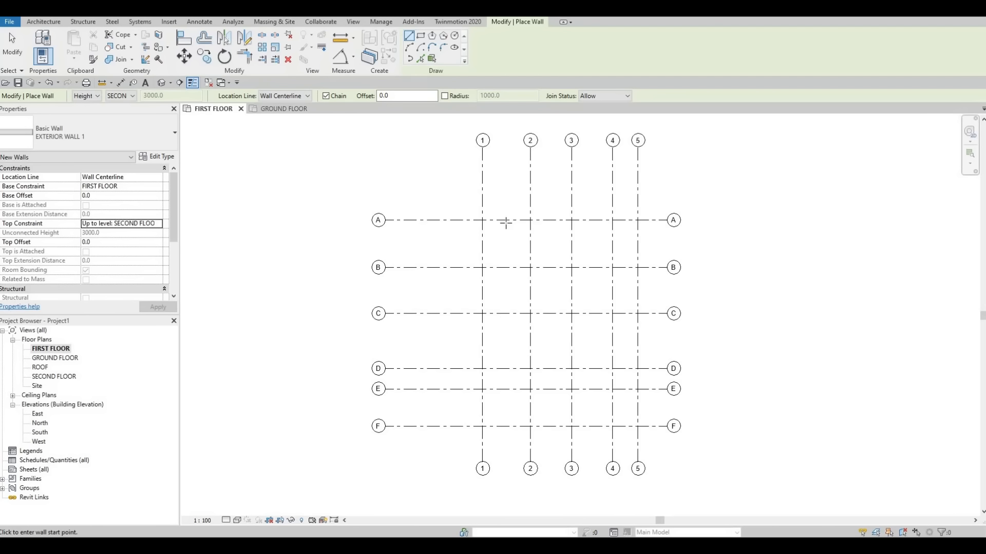
{"action": "scroll", "coordinate": [491, 205], "scroll_direction": "up", "scroll_amount": 3}
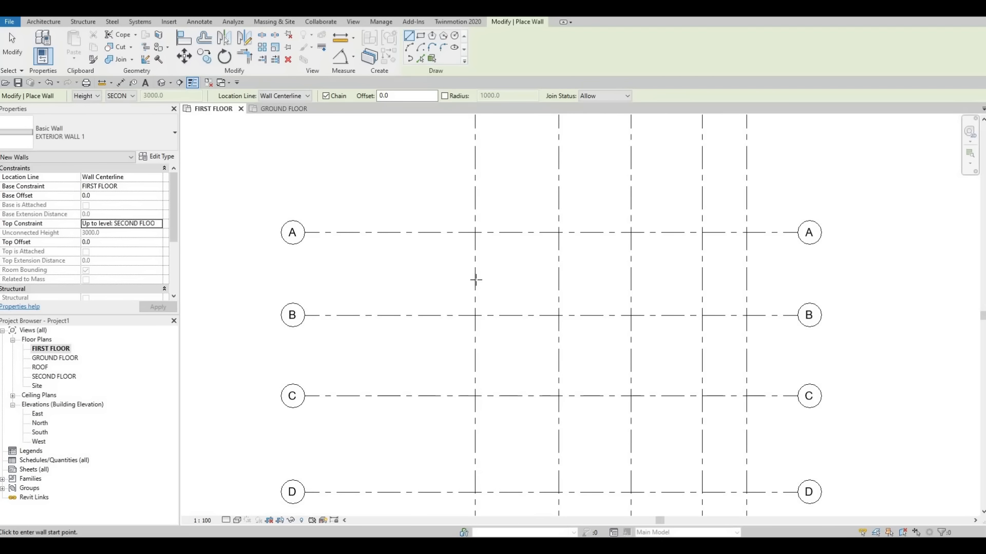
{"action": "middle_click_drag", "start_coordinate": [475, 279], "coordinate": [462, 348]}
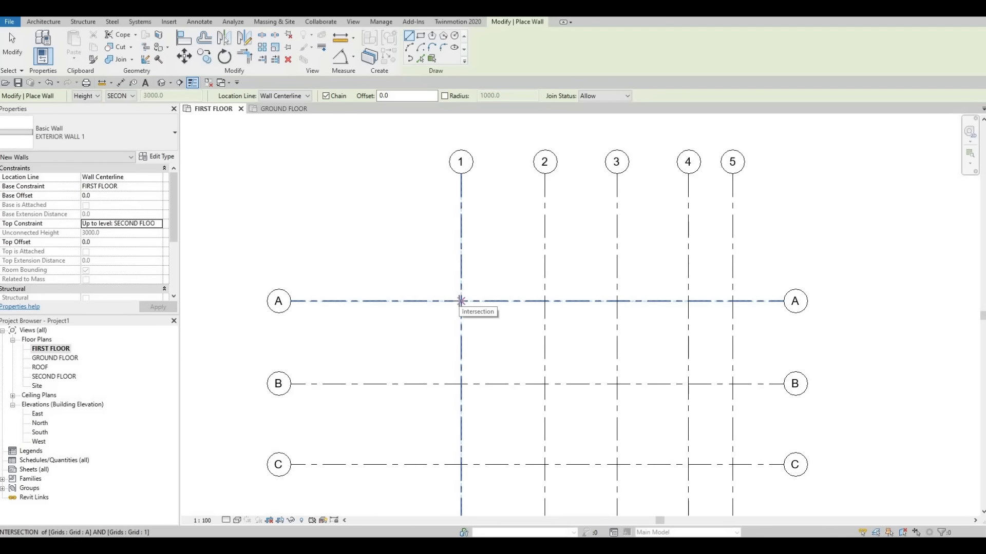
{"action": "left_click", "coordinate": [461, 301]}
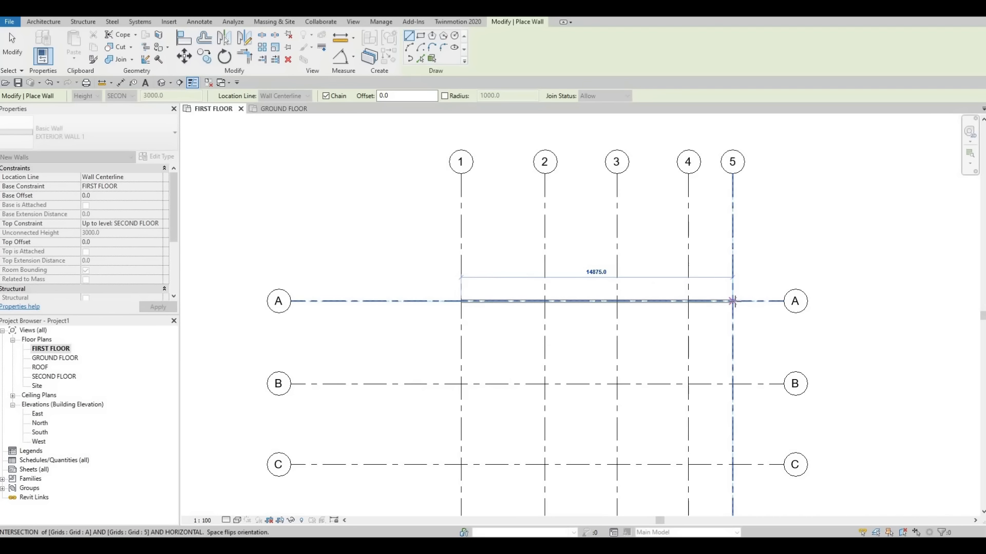
{"action": "left_click", "coordinate": [733, 302]}
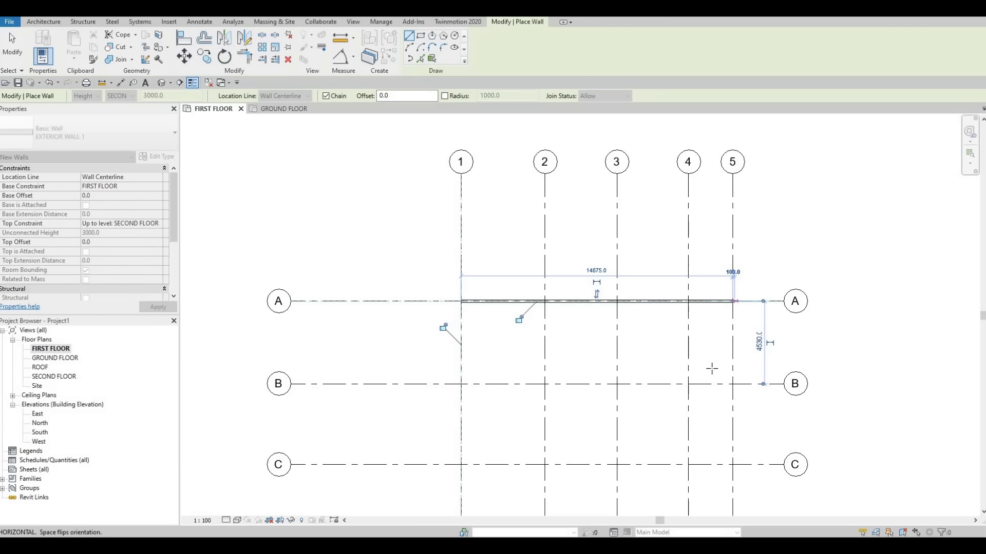
Continue the wall chain along grid 5 to grid F, and along grid F to grid 3.
{"action": "middle_click_drag", "start_coordinate": [712, 372], "coordinate": [707, 216]}
{"action": "scroll", "coordinate": [707, 216], "scroll_direction": "down", "scroll_amount": 2}
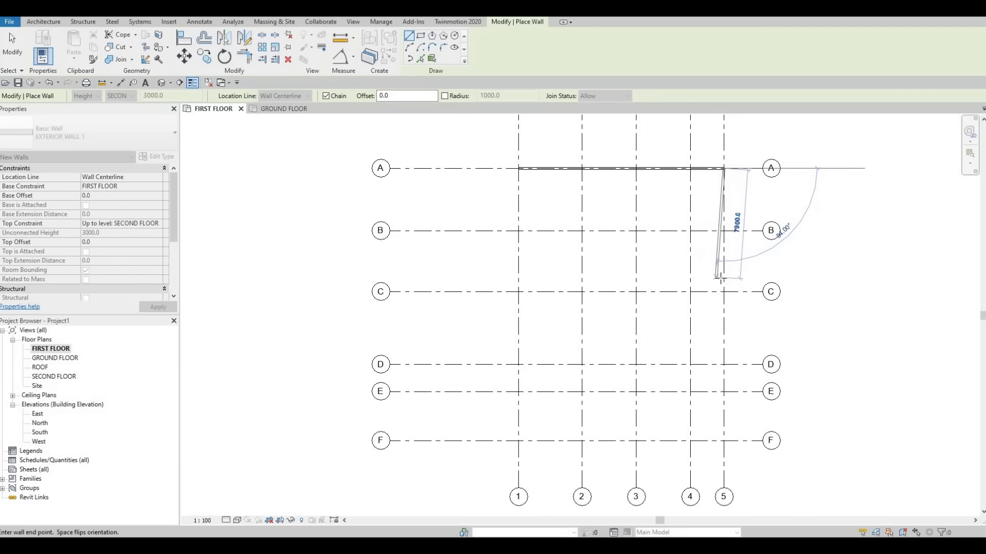
{"action": "middle_click_drag", "start_coordinate": [716, 294], "coordinate": [715, 261]}
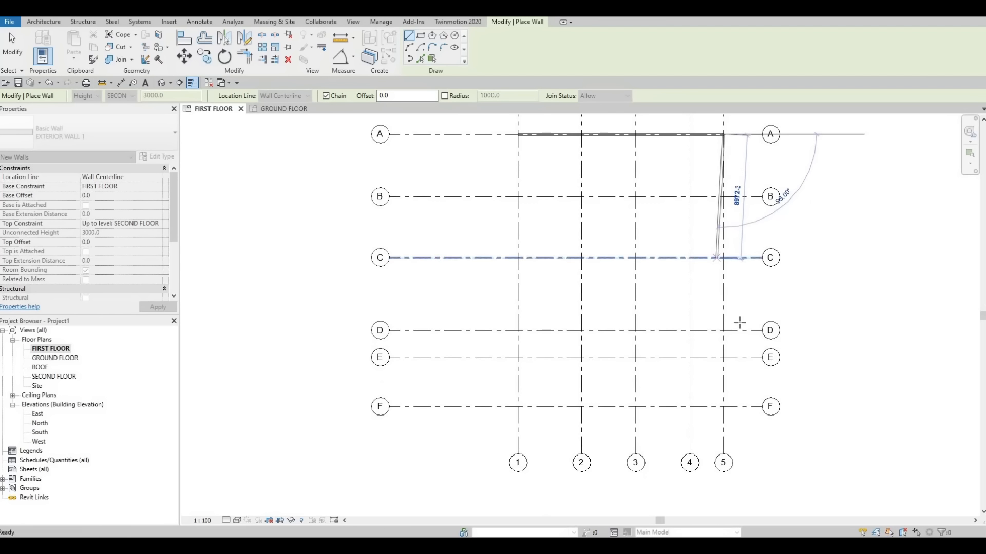
{"action": "left_click", "coordinate": [723, 407]}
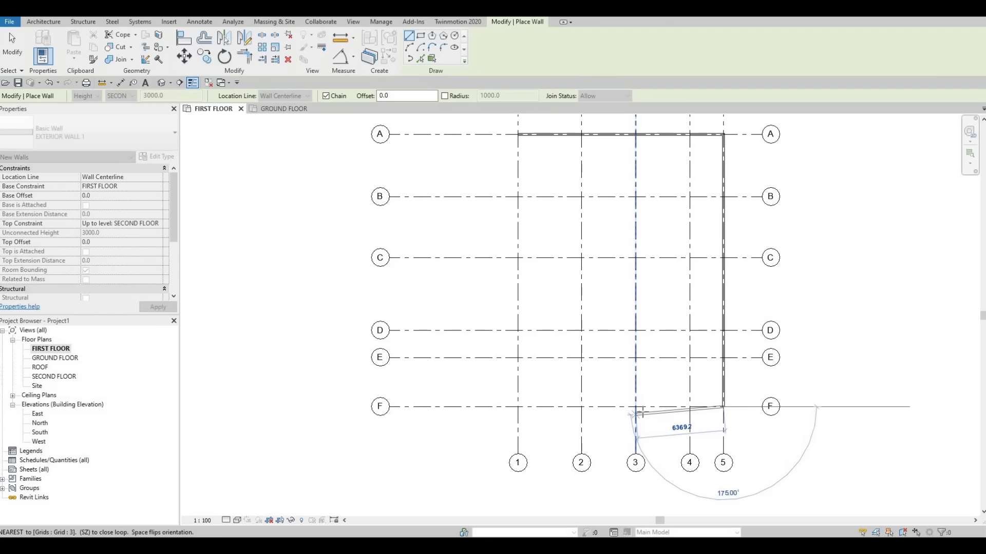
{"action": "scroll", "coordinate": [640, 413], "scroll_direction": "up", "scroll_amount": 2}
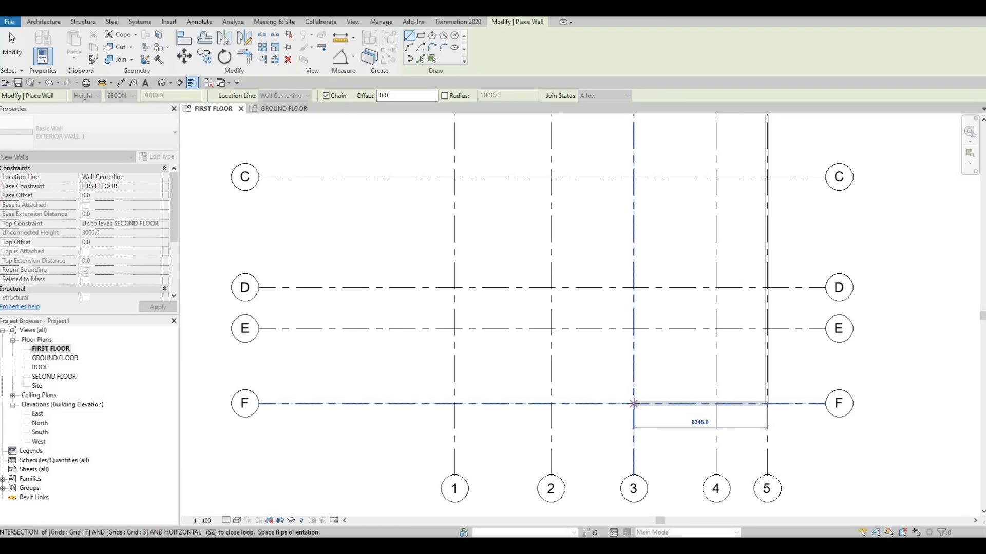
{"action": "left_click", "coordinate": [633, 403]}
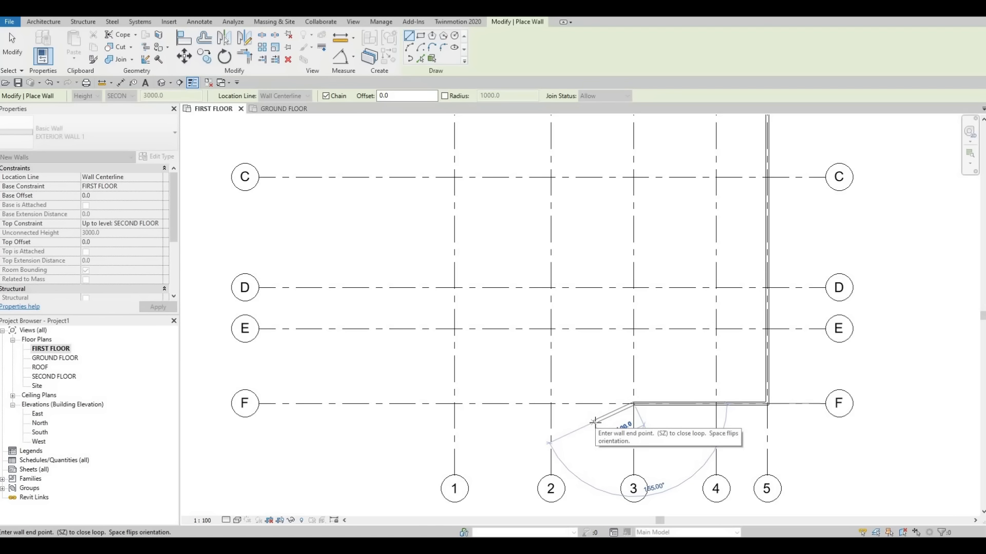
Extend the wall along grid F 1475 mm beyond grid 3 toward grid 2, and run a perpendicular wall up to grid E.
{"action": "scroll", "coordinate": [593, 422], "scroll_direction": "up", "scroll_amount": 2}
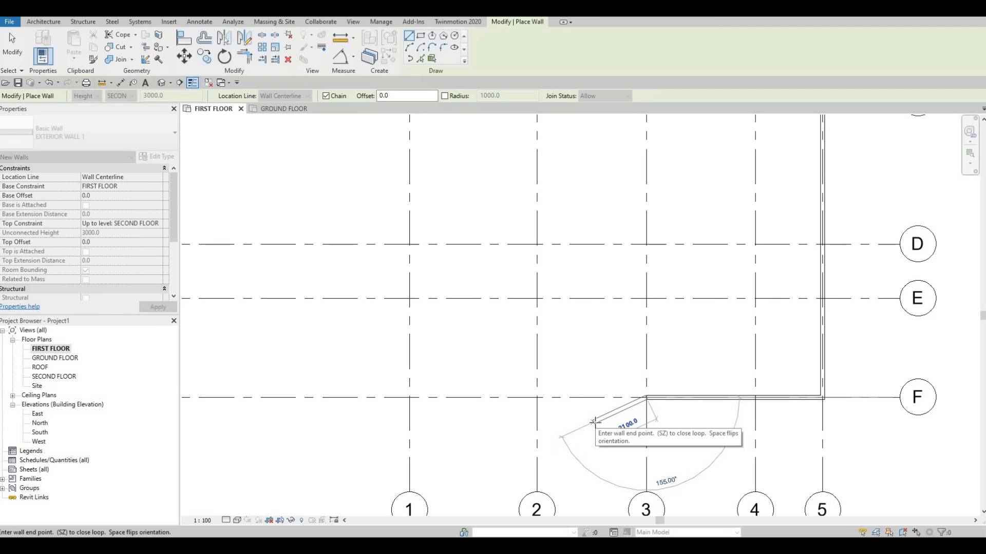
{"action": "key", "text": "F1"}
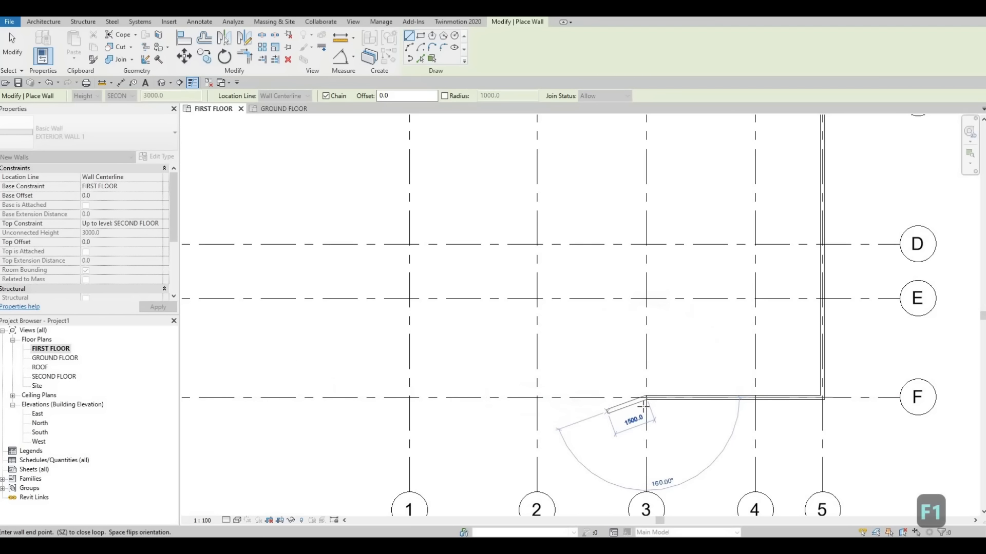
{"action": "scroll", "coordinate": [616, 403], "scroll_direction": "down", "scroll_amount": 1}
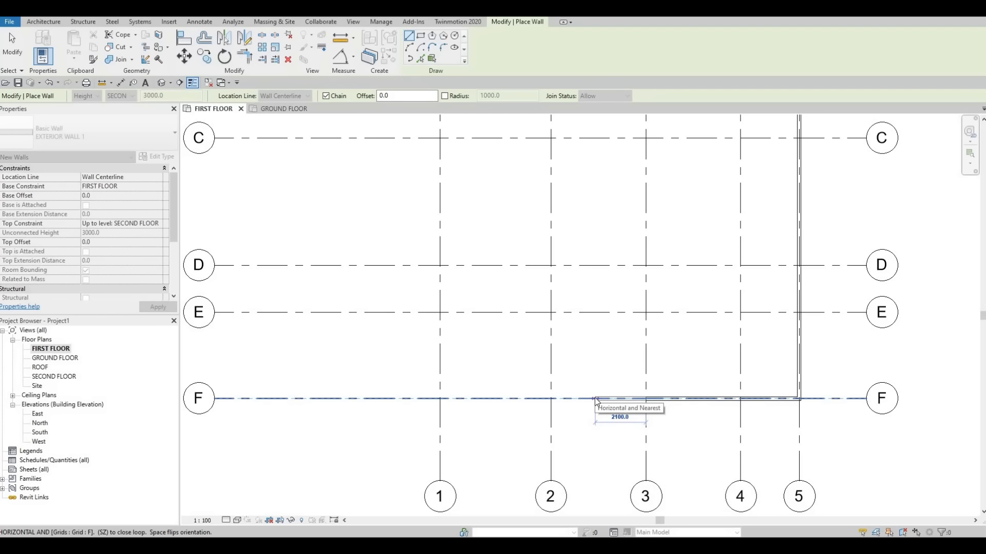
{"action": "type", "text": "14"}
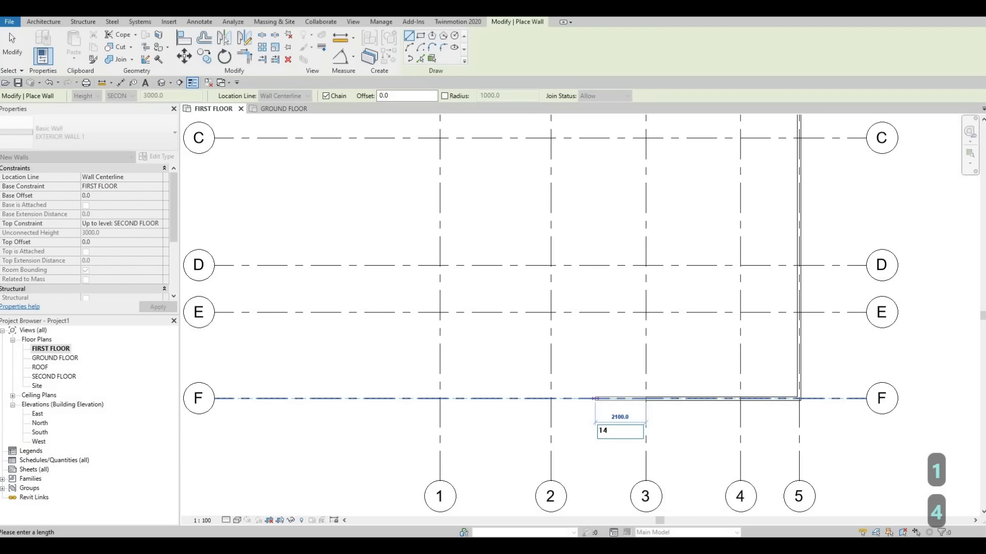
{"action": "type", "text": "75"}
{"action": "key", "text": "Return"}
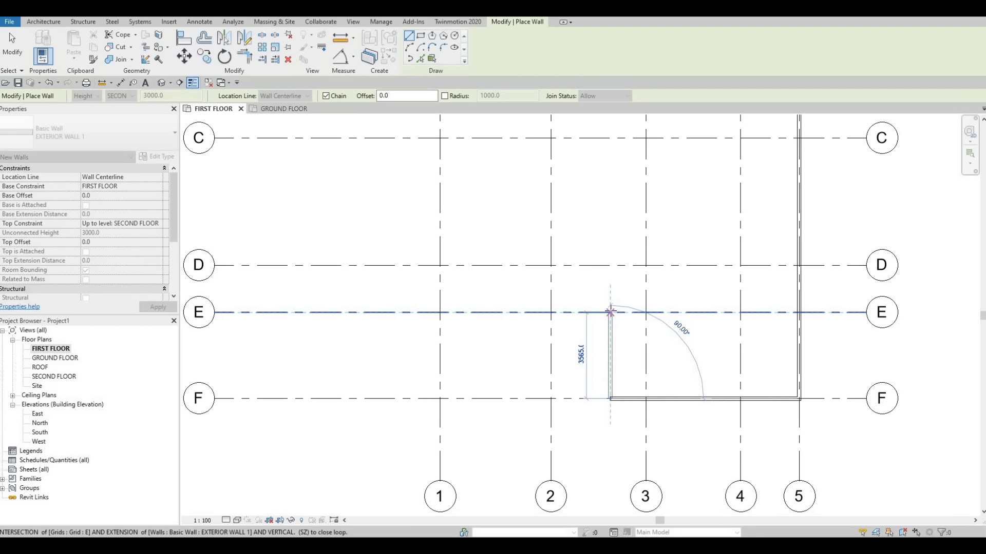
{"action": "left_click", "coordinate": [610, 311]}
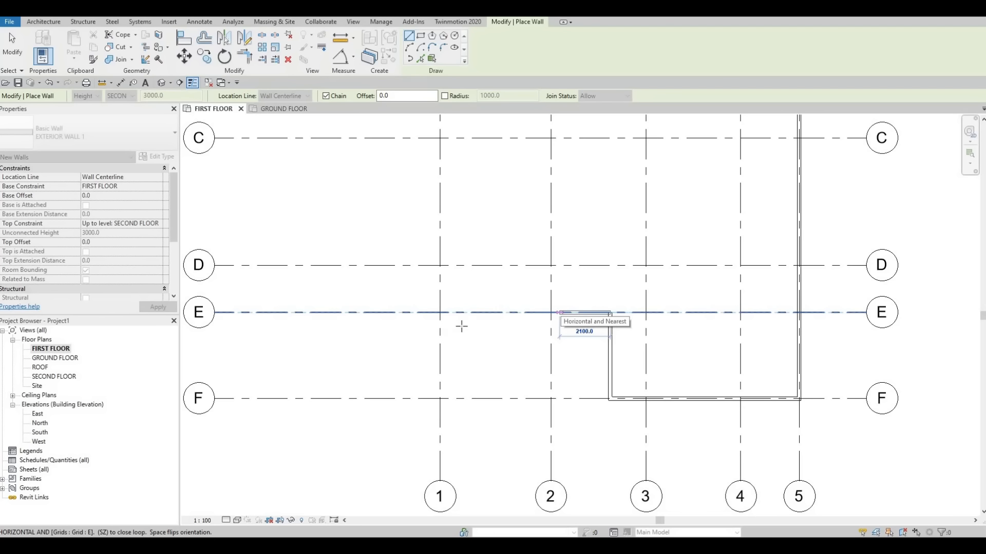
Continue the wall along grid E to grid 2 and 565 mm beyond it, and turn perpendicular up to grid D.
{"action": "key", "text": "F1"}
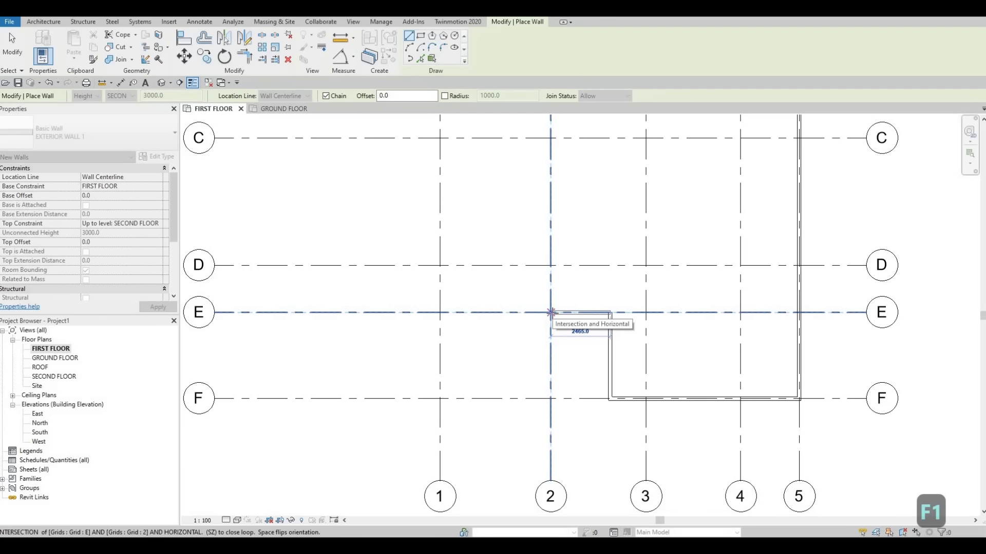
{"action": "left_click", "coordinate": [551, 312]}
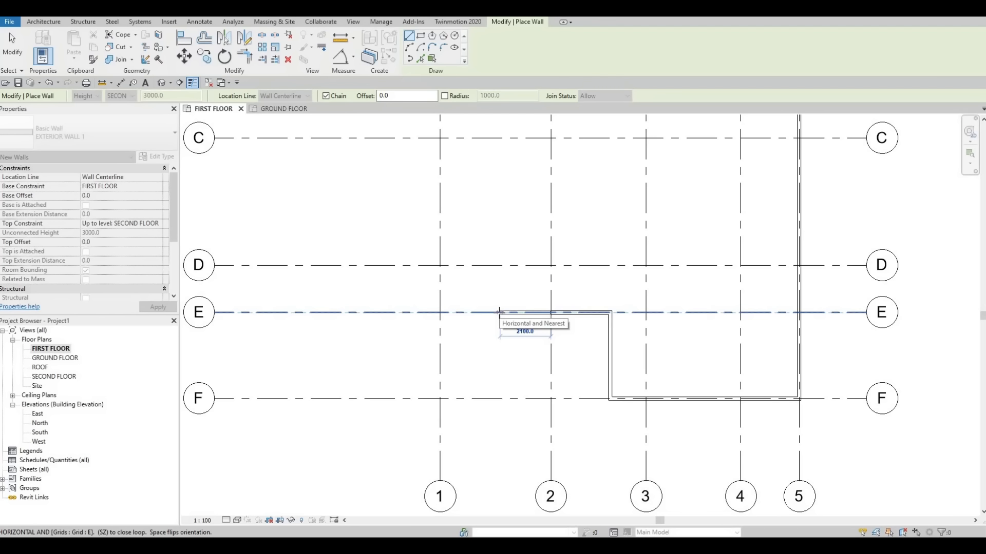
{"action": "type", "text": "565"}
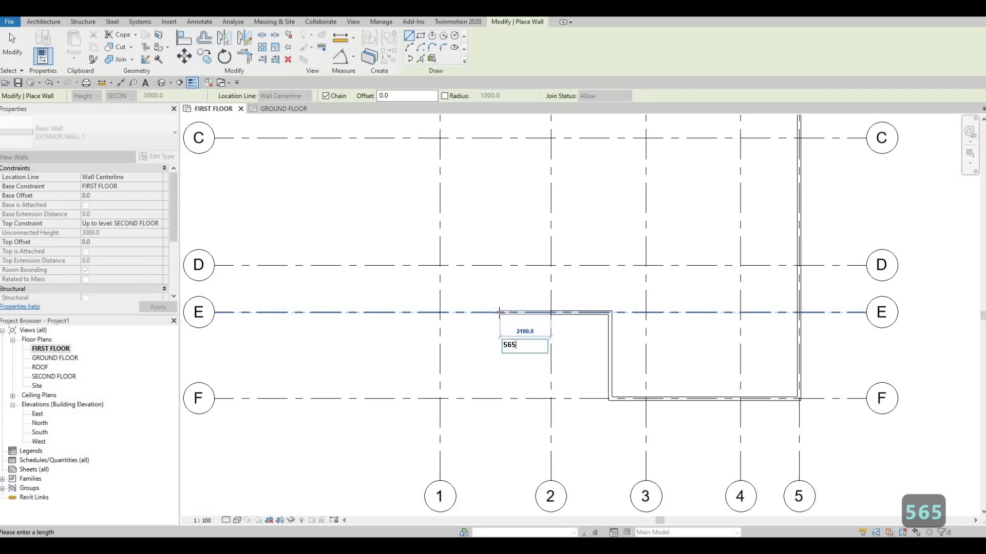
{"action": "key", "text": "Return"}
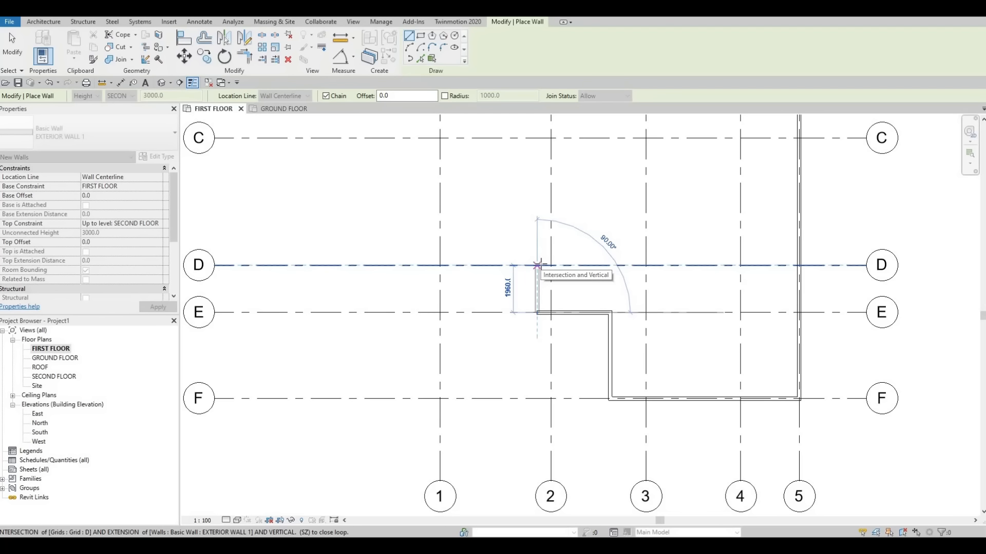
{"action": "left_click", "coordinate": [538, 265]}
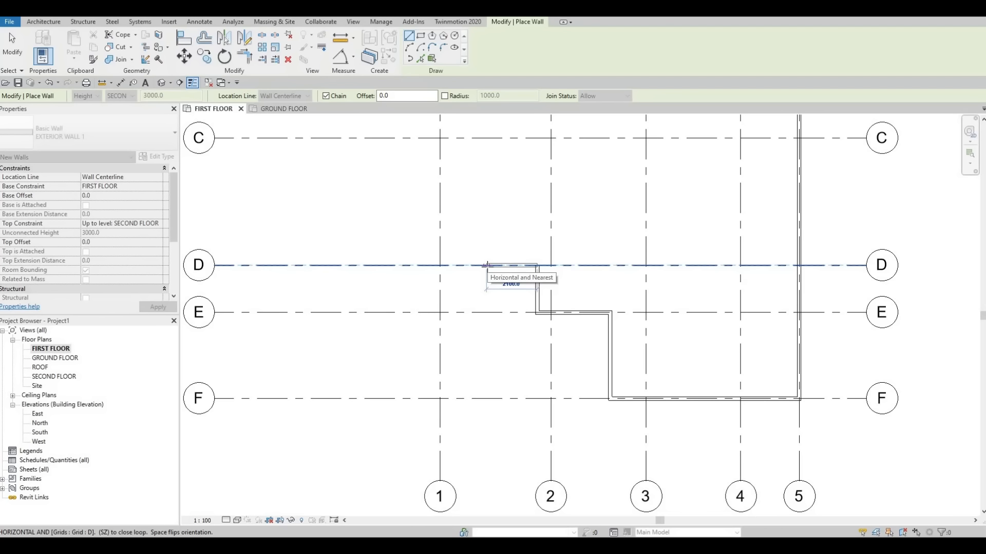
Add a 2260 mm wall along grid D toward grid 1, followed by a 2150 mm perpendicular wall toward grid C.
{"action": "type", "text": "226"}
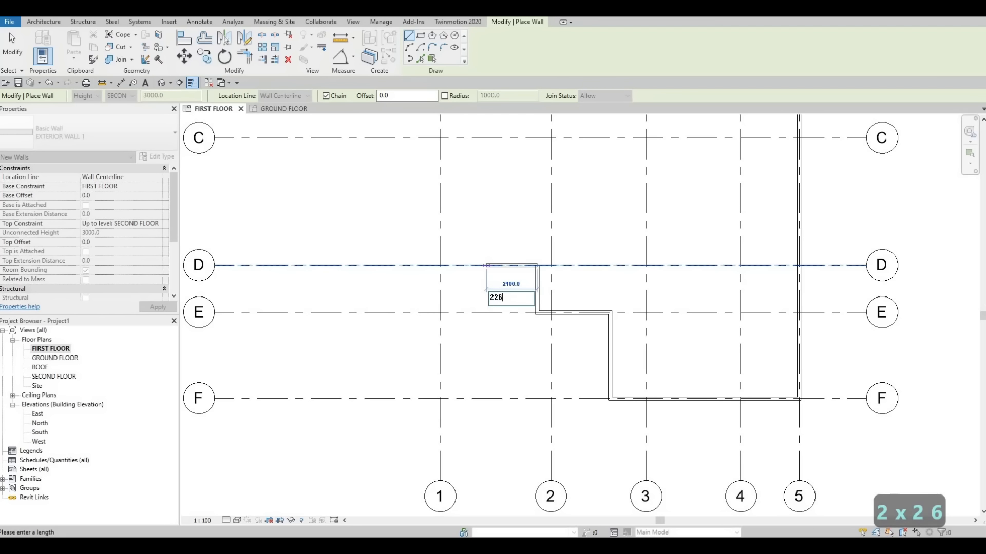
{"action": "type", "text": "0"}
{"action": "key", "text": "Return"}
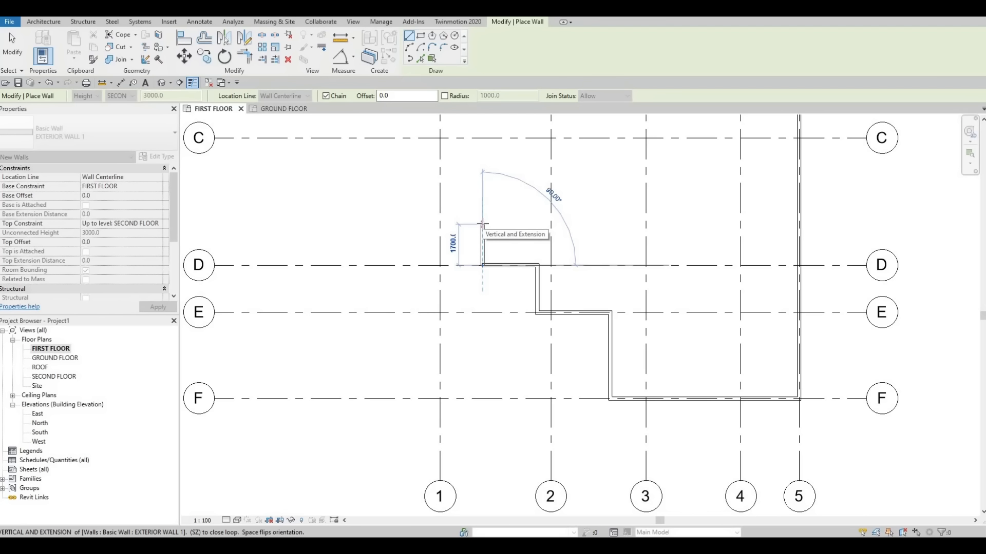
{"action": "type", "text": "2"}
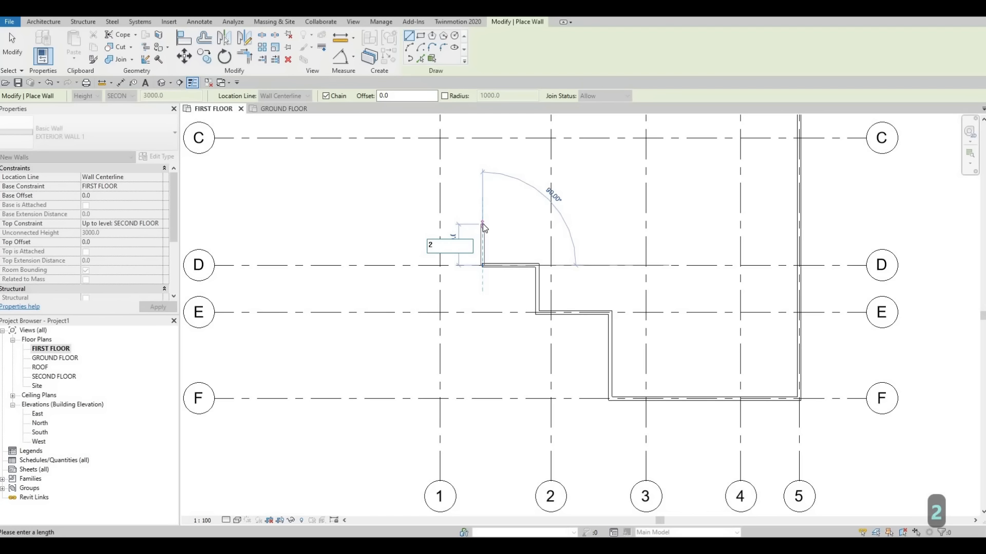
{"action": "type", "text": "1"}
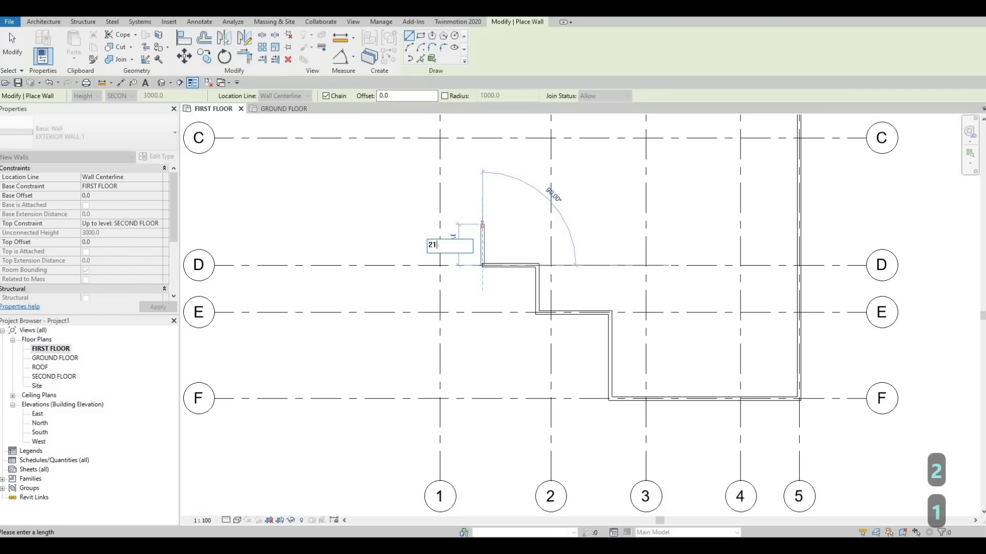
{"action": "type", "text": "50"}
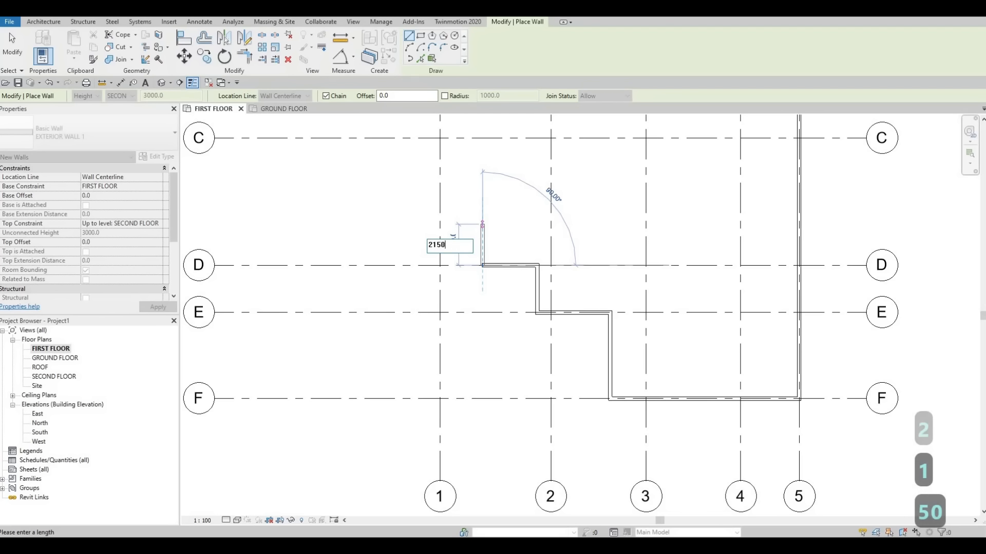
{"action": "key", "text": "Return"}
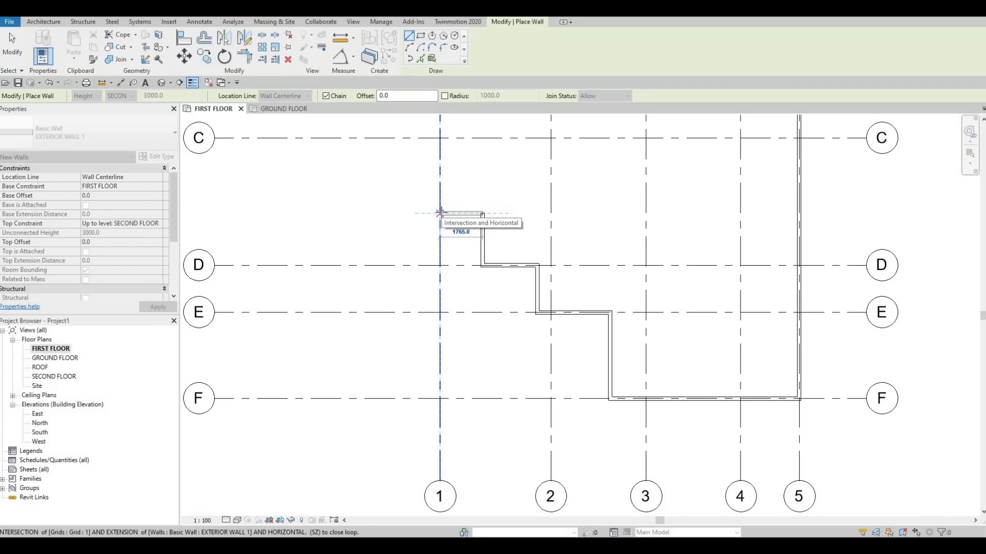
Run the wall horizontally to grid 1 and along grid 1 to grid A to close the exterior loop, and end the Wall command.
{"action": "left_click", "coordinate": [440, 212]}
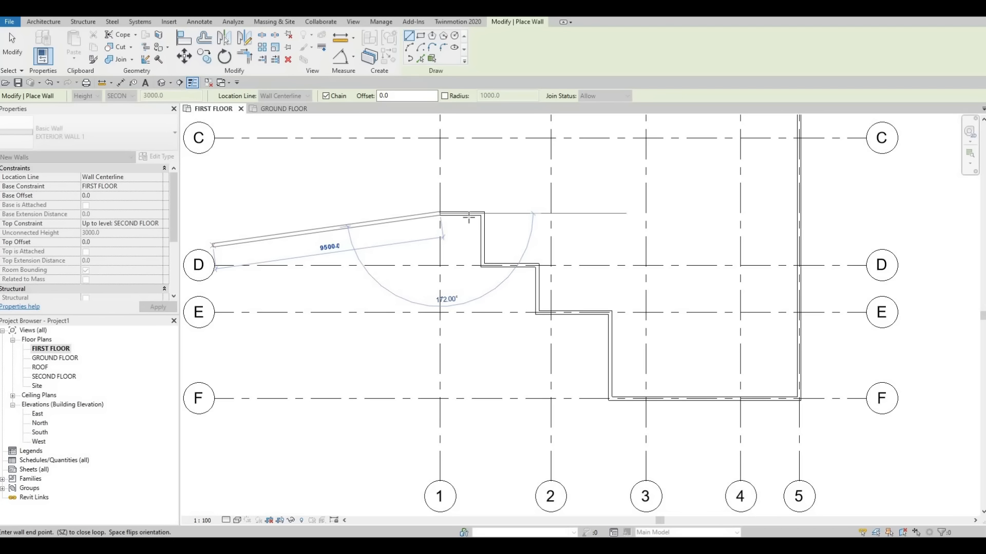
{"action": "middle_click_drag", "start_coordinate": [458, 218], "coordinate": [458, 318]}
{"action": "scroll", "coordinate": [459, 318], "scroll_direction": "down", "scroll_amount": 1}
{"action": "middle_click_drag", "start_coordinate": [426, 195], "coordinate": [416, 289]}
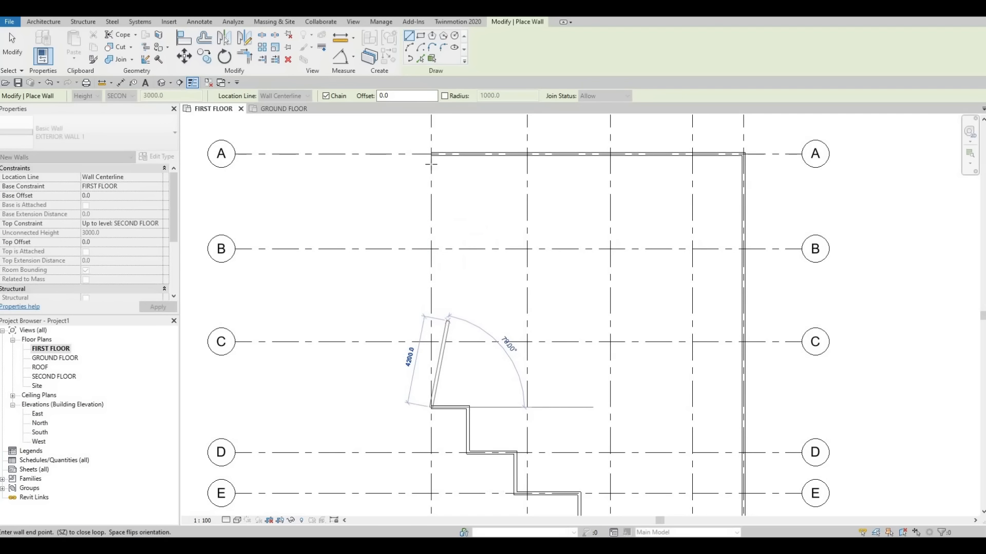
{"action": "left_click", "coordinate": [430, 154]}
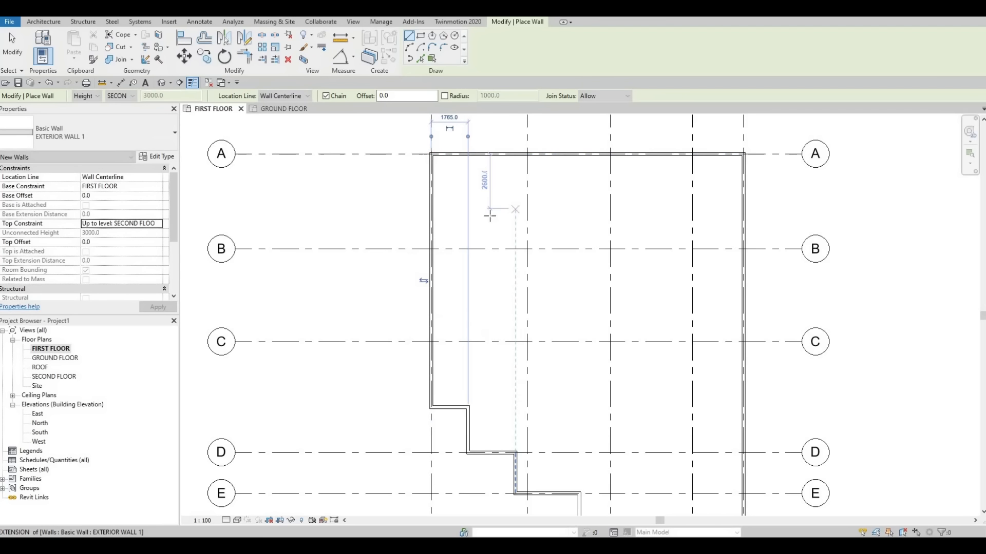
{"action": "scroll", "coordinate": [567, 264], "scroll_direction": "down", "scroll_amount": 2}
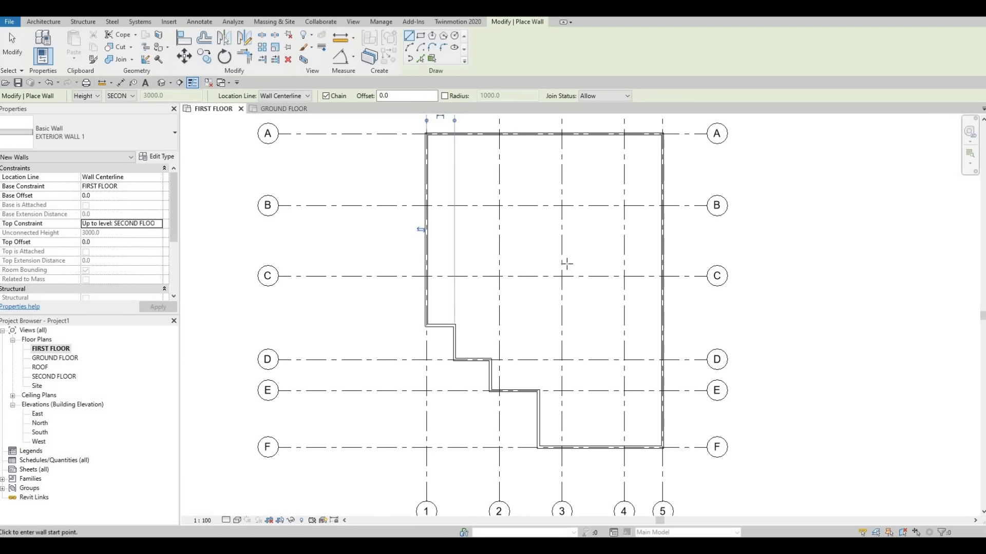
{"action": "key", "text": "Escape"}
{"action": "key", "text": "Escape"}
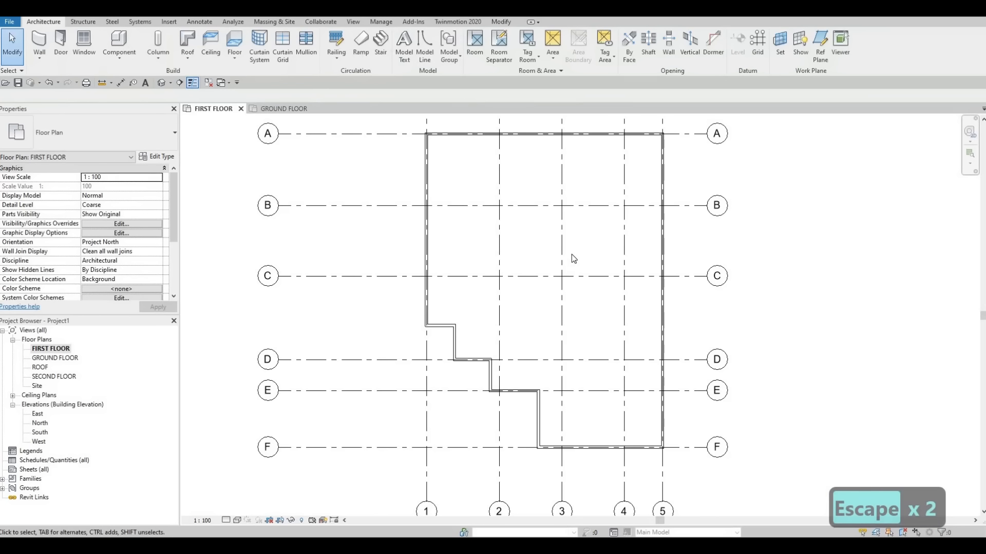
{"action": "scroll", "coordinate": [583, 294], "scroll_direction": "down", "scroll_amount": 3}
{"action": "middle_click_drag", "start_coordinate": [582, 294], "coordinate": [581, 296]}
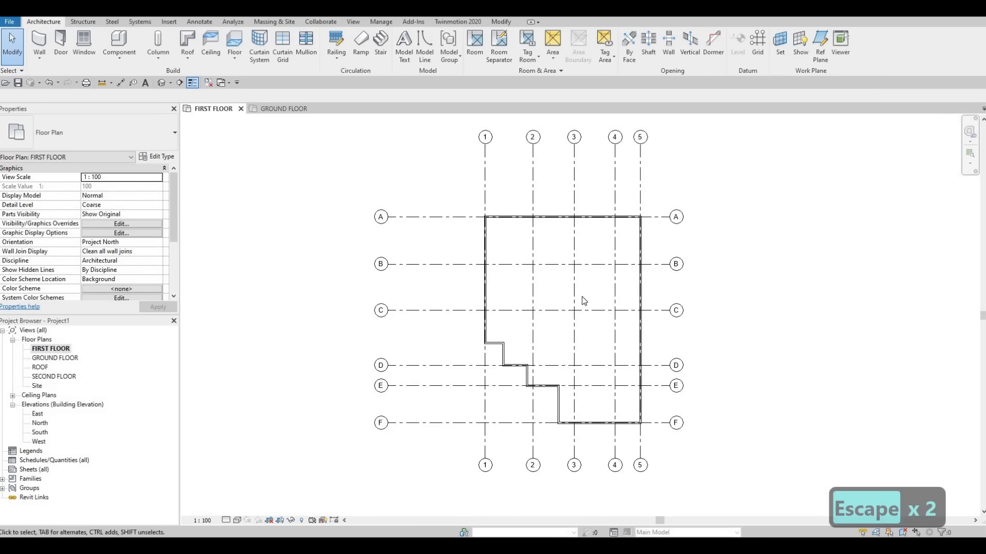